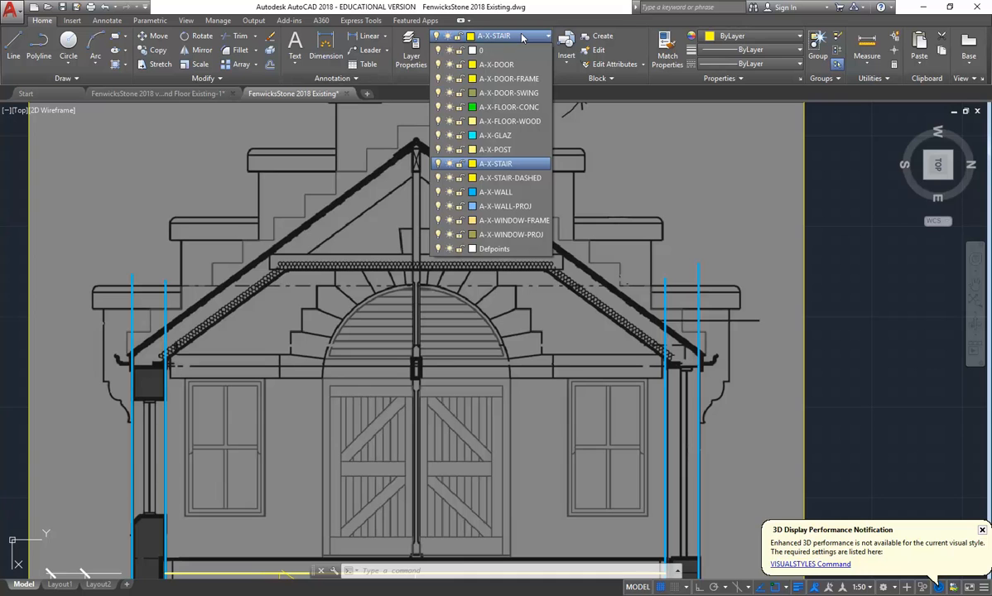
Create a new layer named A-ROOF-TIMBER.
click(522, 37)
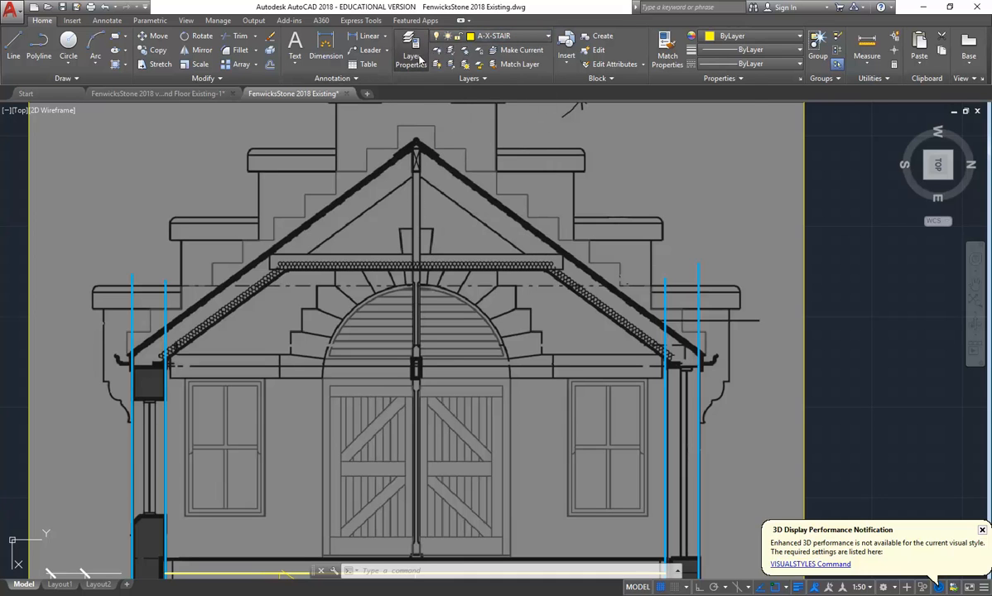
click(411, 51)
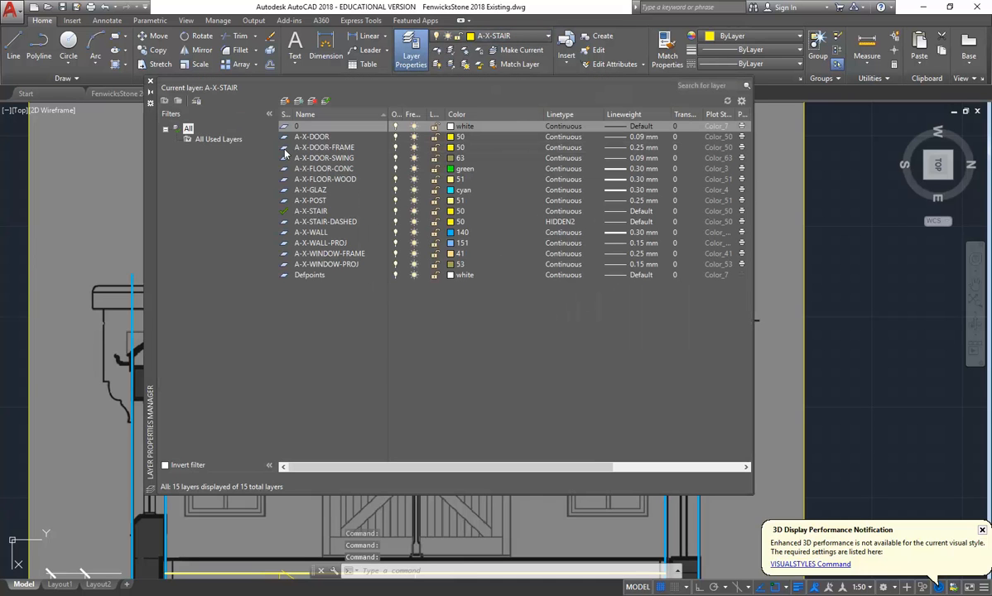
click(285, 101)
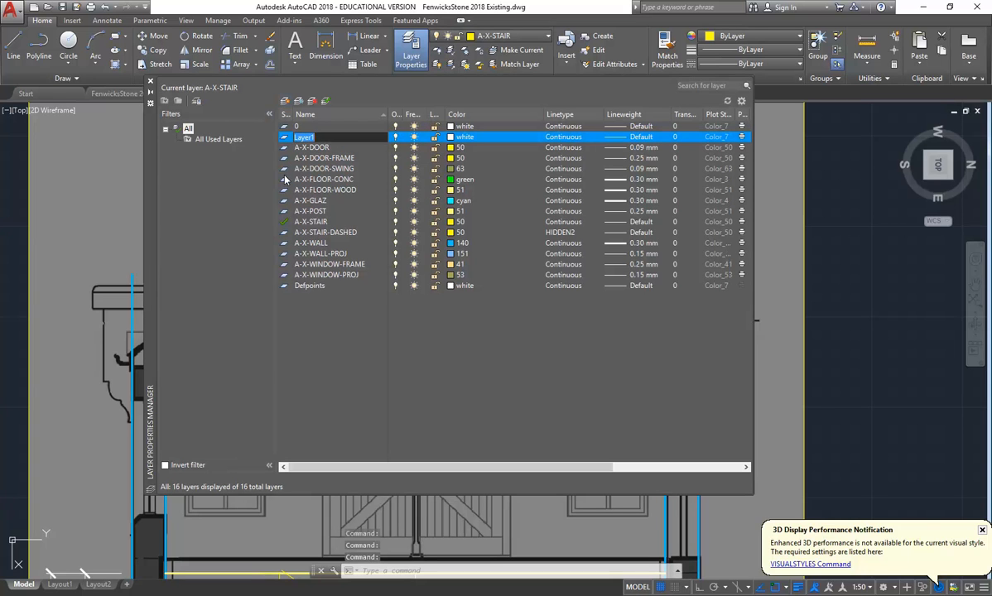
text(a)
key(BackSpace)
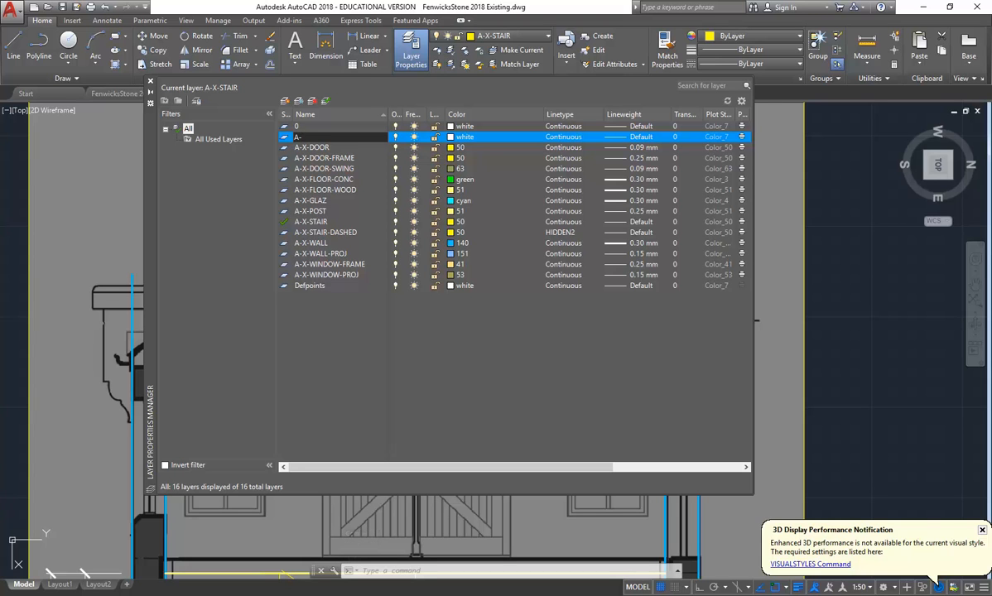
text(A-ROOF-TIMBER)
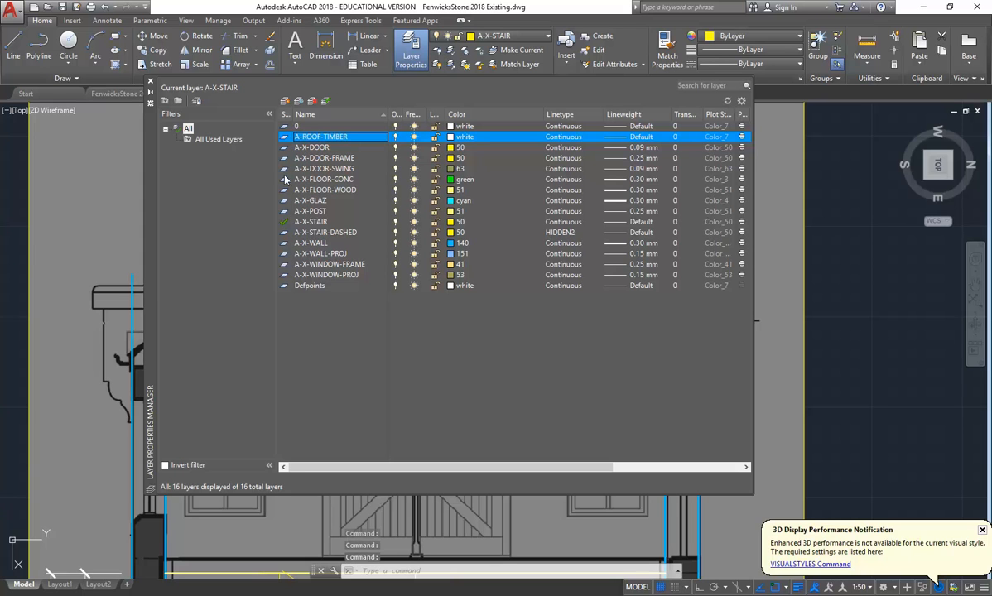
Assign colour 50 to the A-ROOF-TIMBER layer and make it the current layer.
click(451, 137)
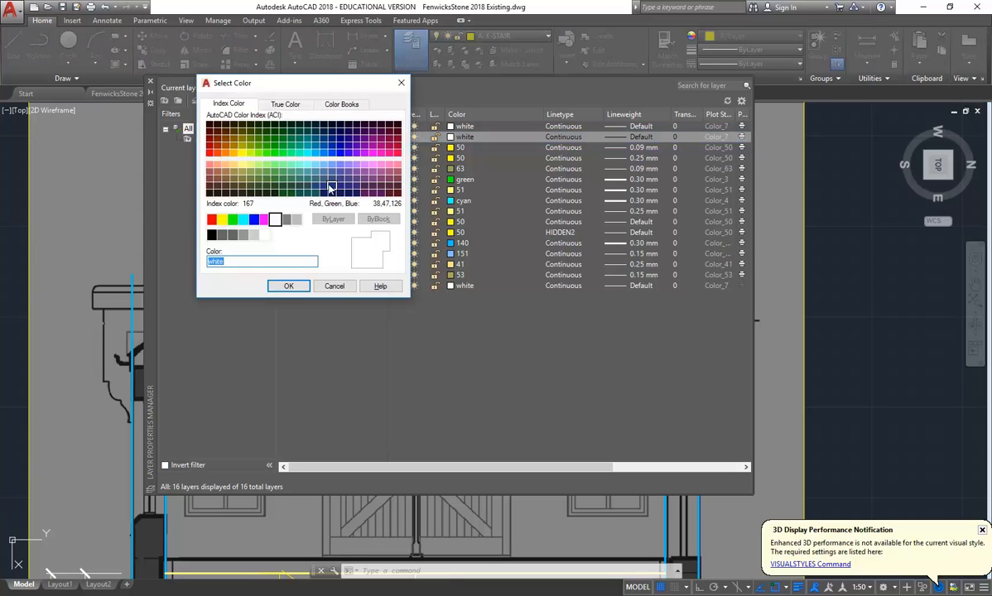
click(241, 152)
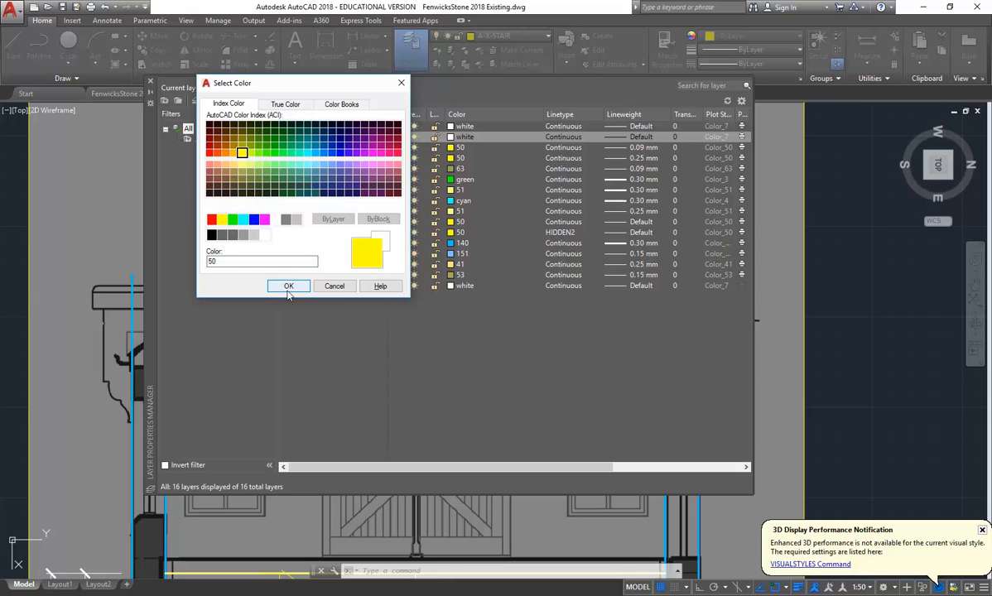
click(290, 286)
click(323, 100)
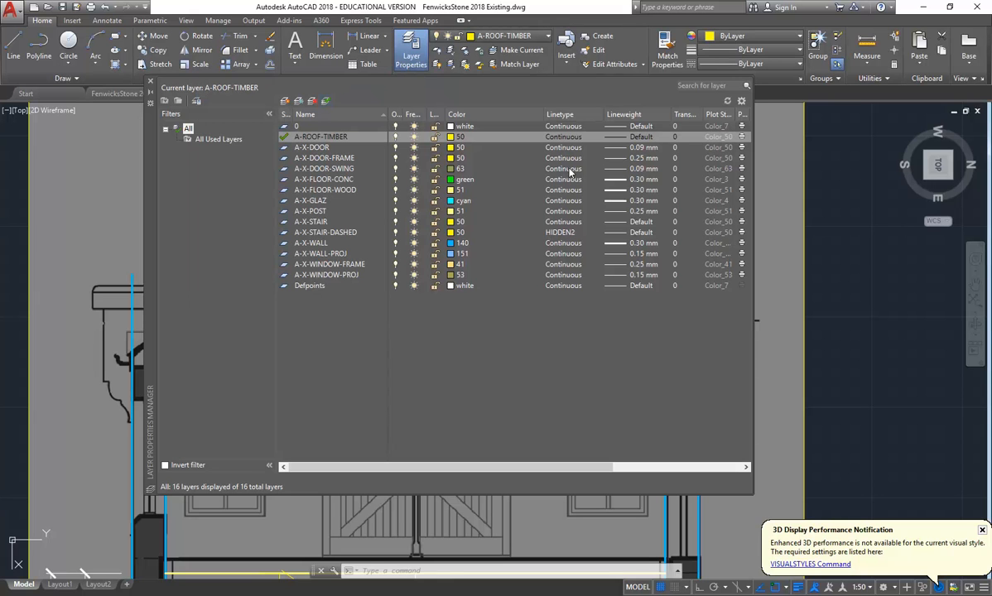
Set the A-ROOF-TIMBER layer's lineweight to 0.25 mm and close the layer manager.
click(629, 137)
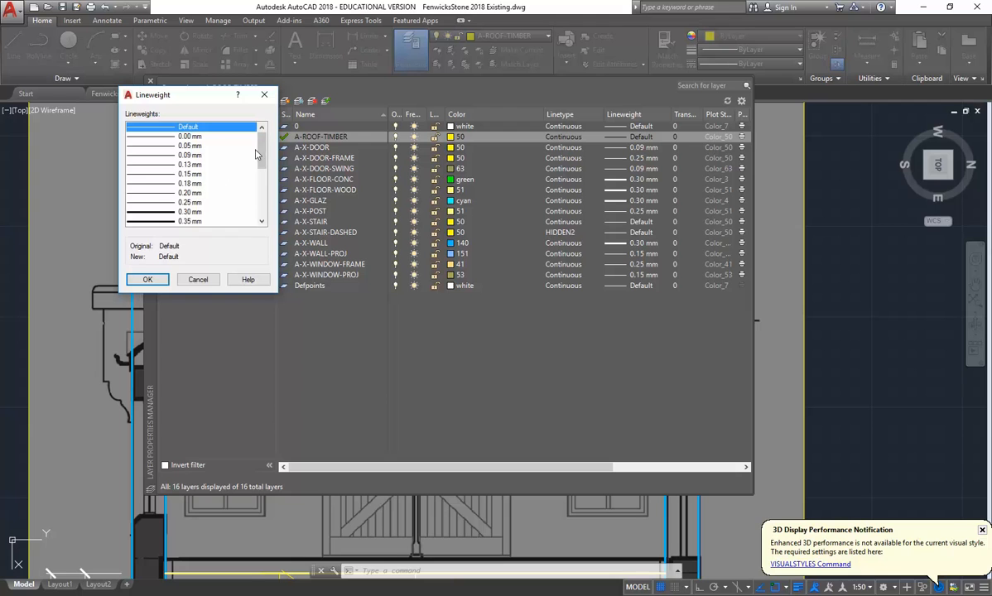
click(149, 202)
click(147, 279)
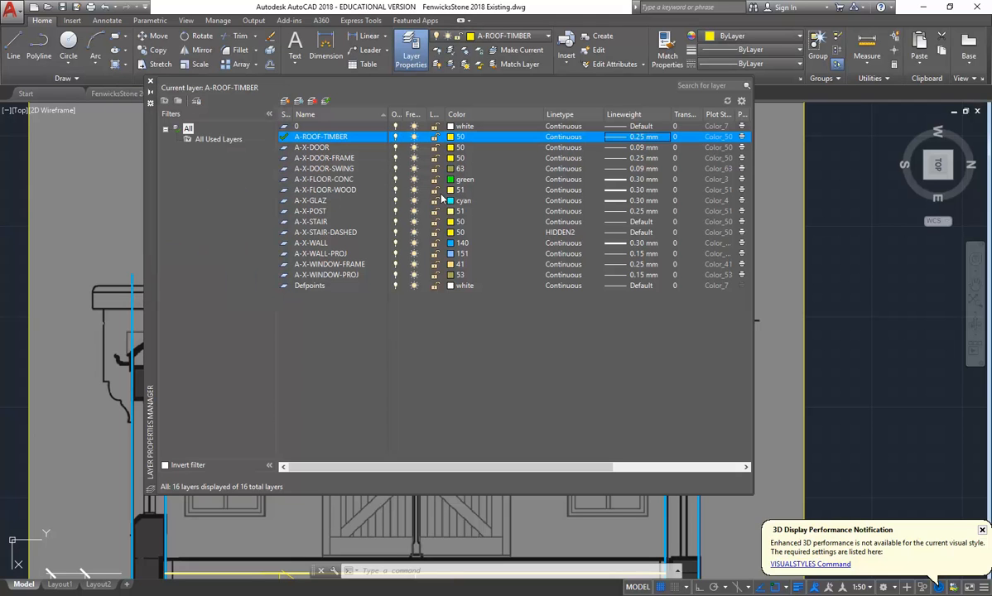
click(150, 82)
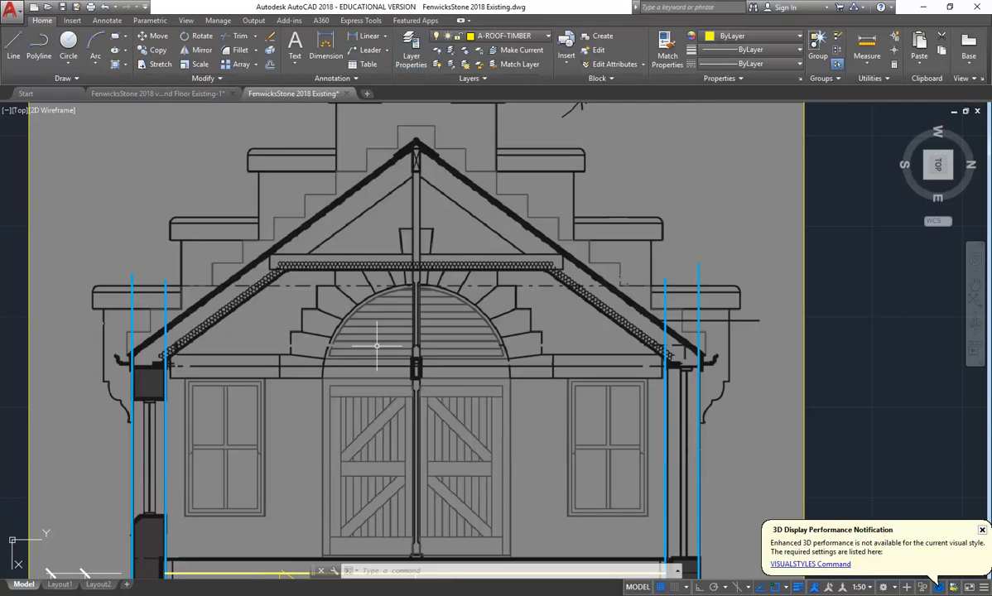
Draw a line about 4766 long at about 127° from the left outer wall at the eaves along the roof slope to the ridge.
click(14, 46)
scroll(132, 357, up, 4)
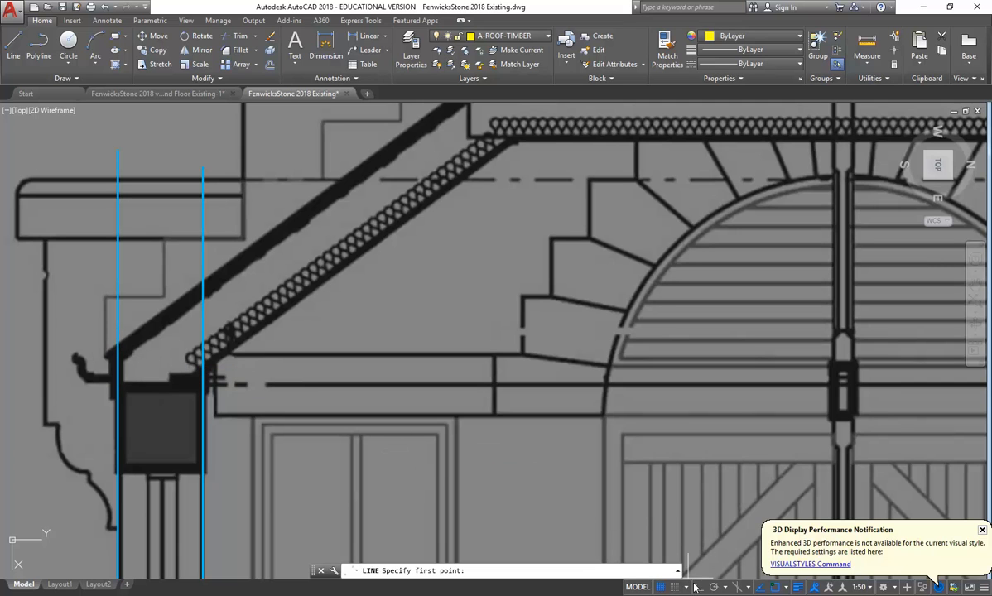
click(787, 588)
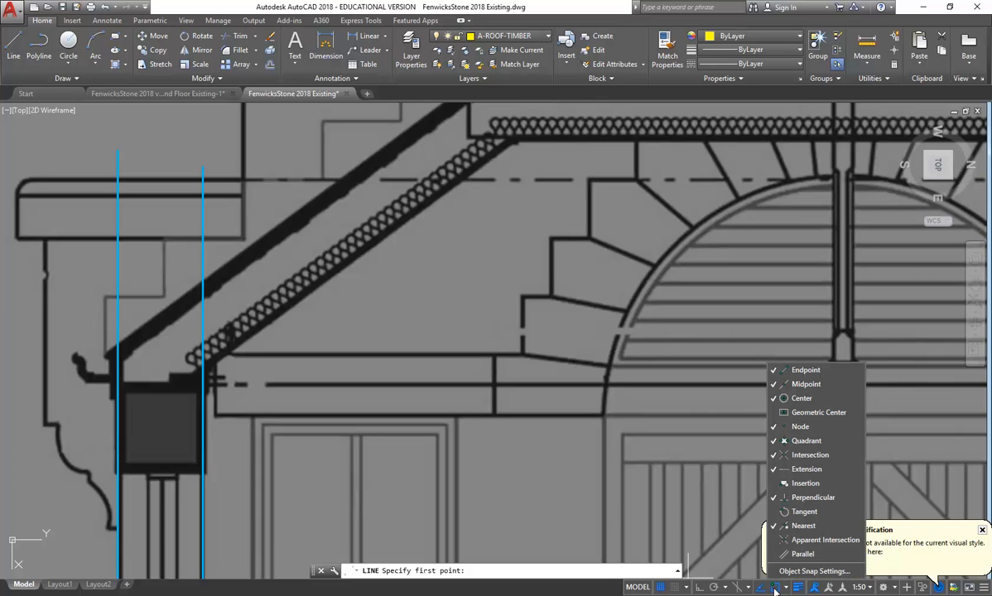
click(785, 588)
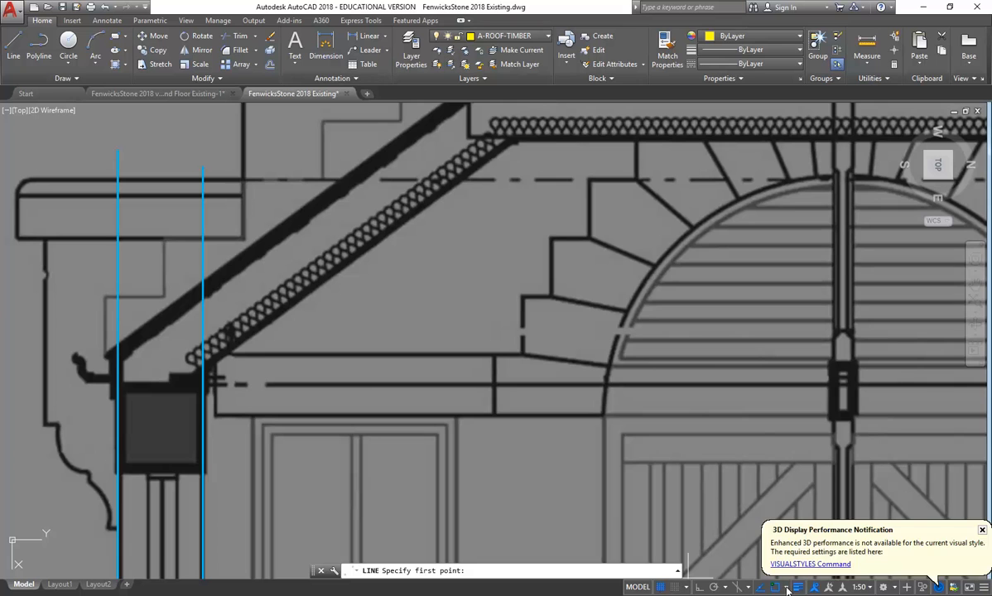
click(983, 530)
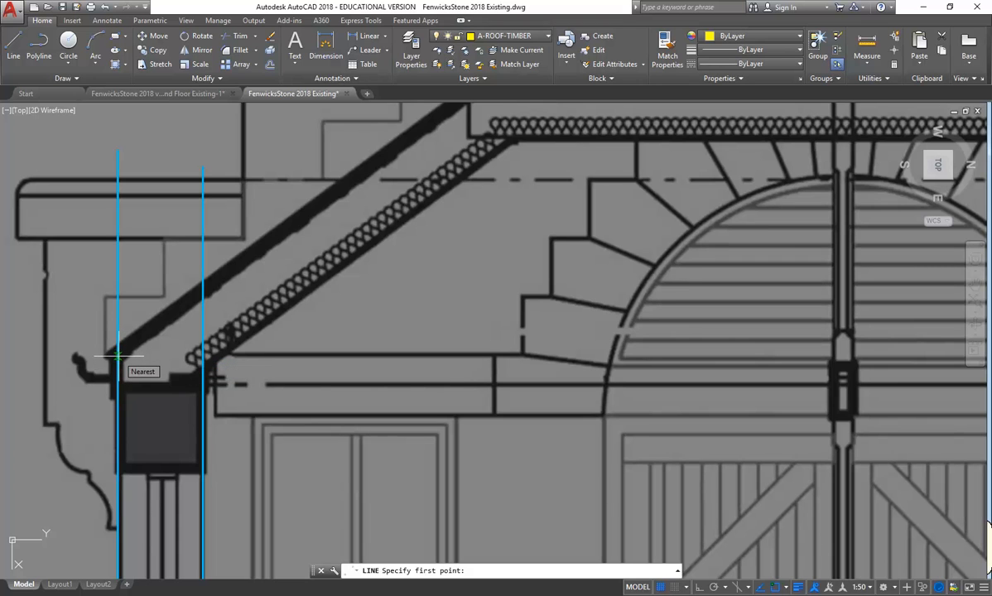
click(117, 357)
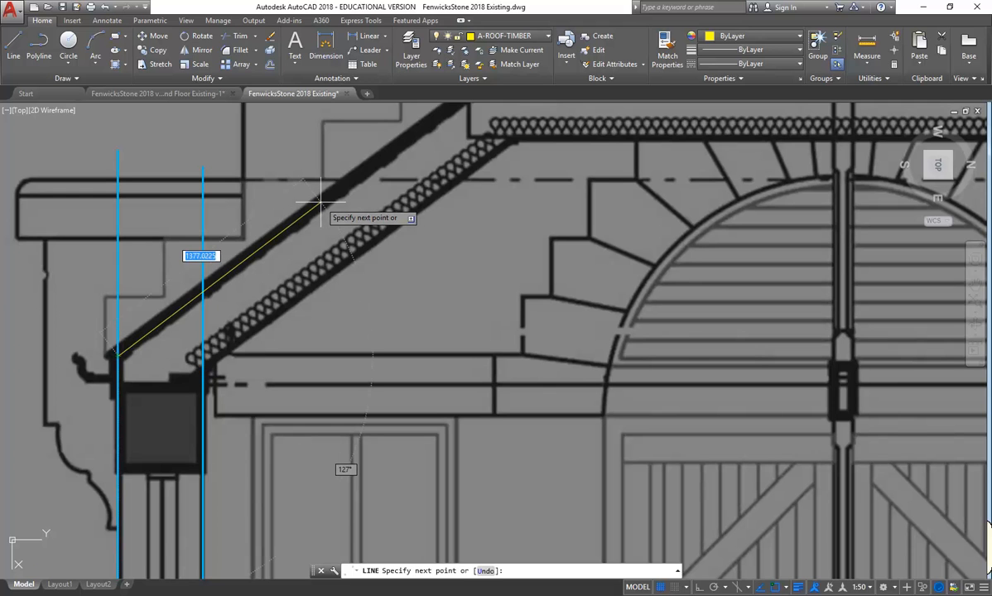
scroll(321, 204, down, 5)
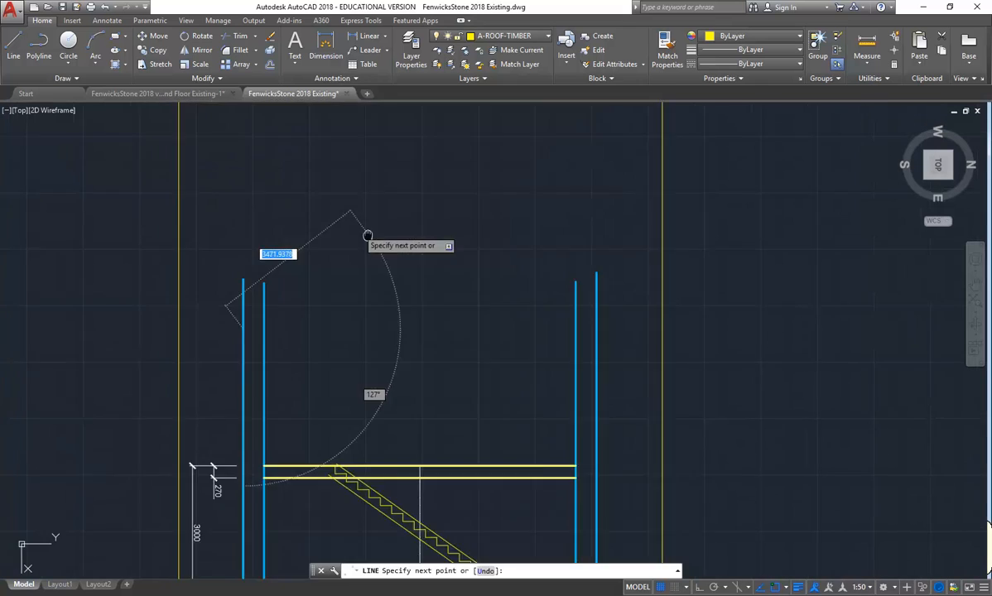
scroll(368, 236, up, 2)
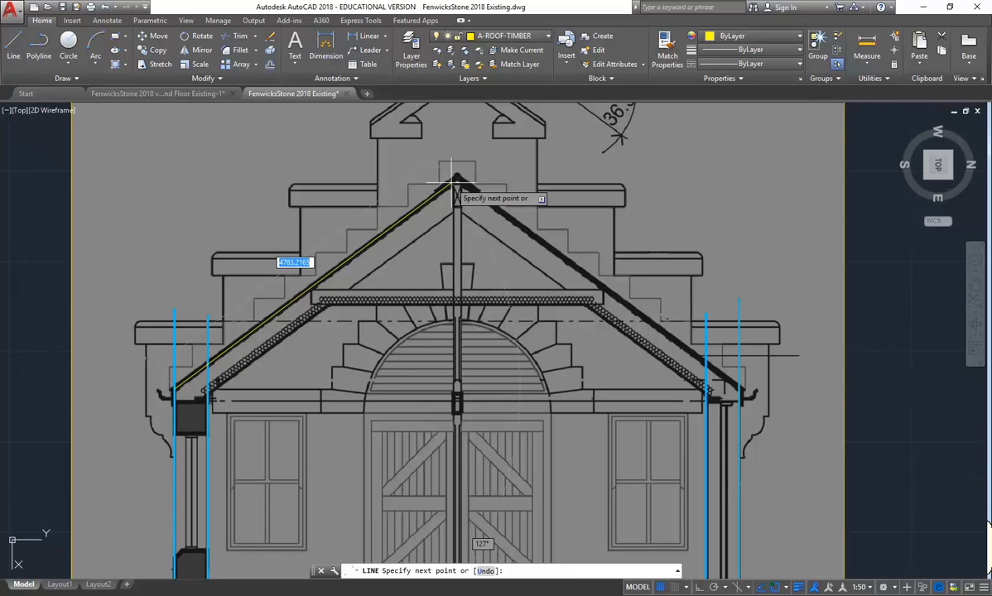
scroll(451, 183, down, 2)
middle_drag(451, 182, 416, 221)
scroll(416, 220, up, 2)
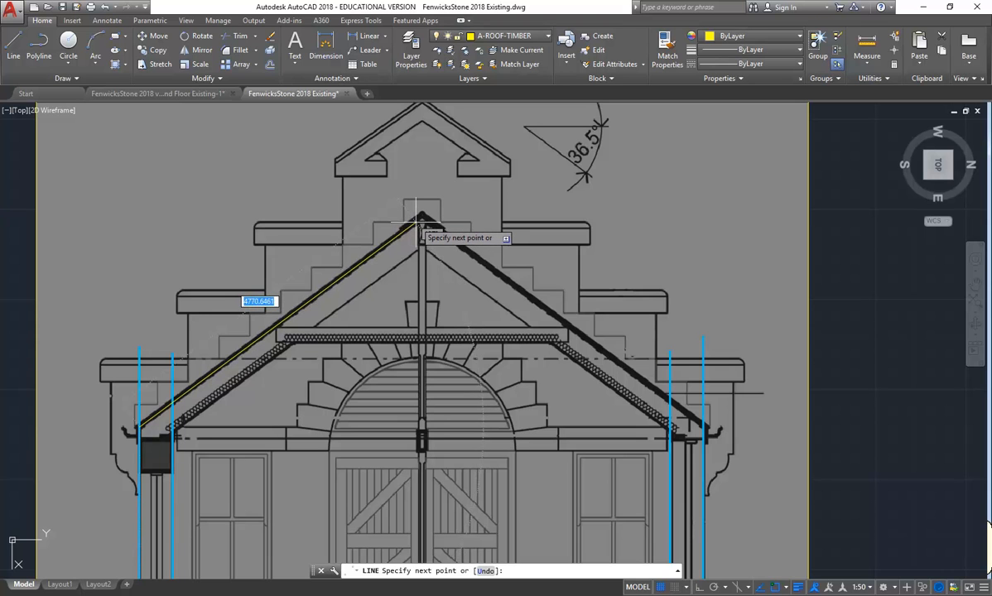
scroll(416, 217, down, 2)
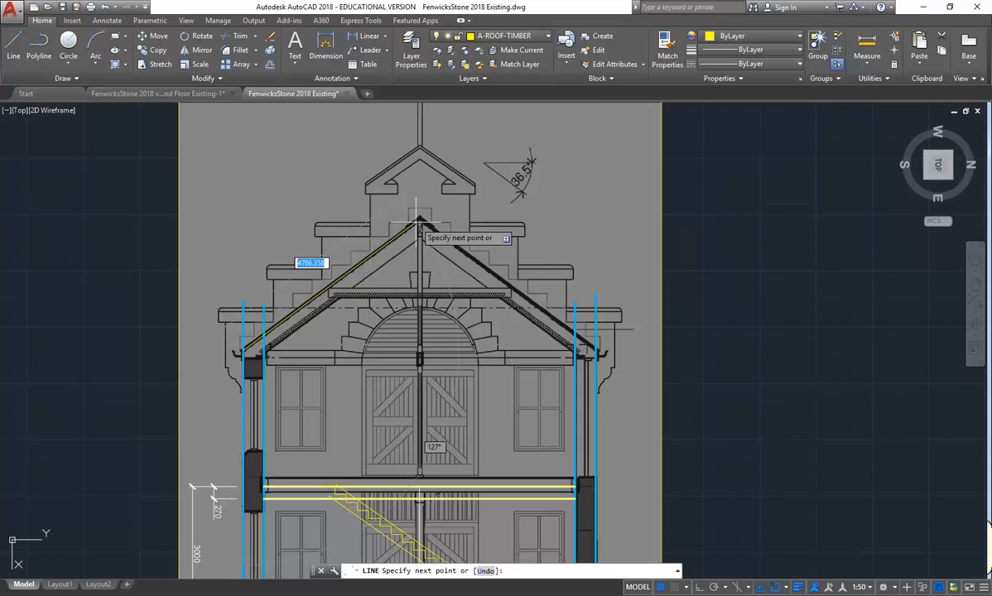
click(416, 218)
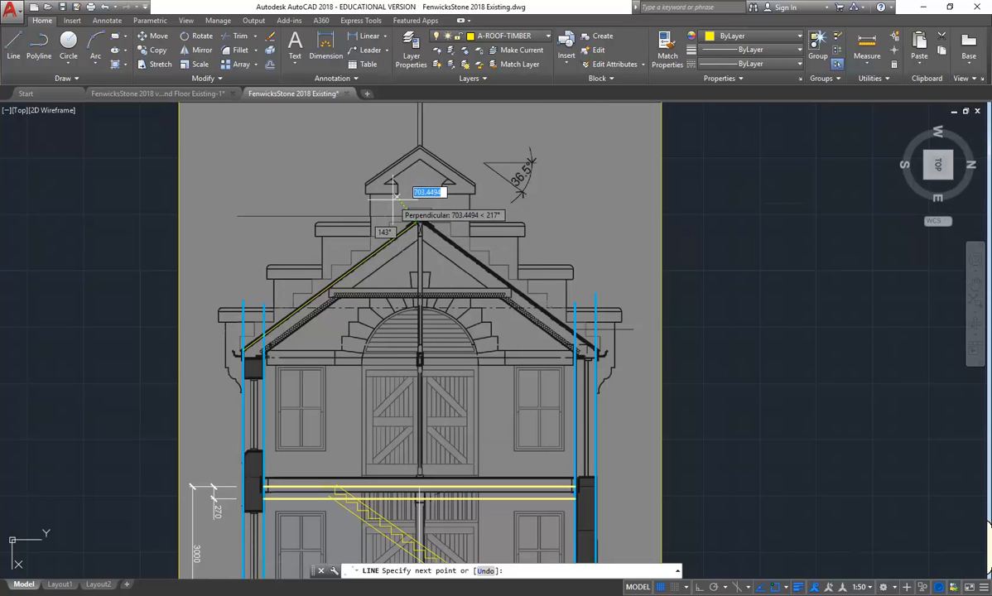
key(Return)
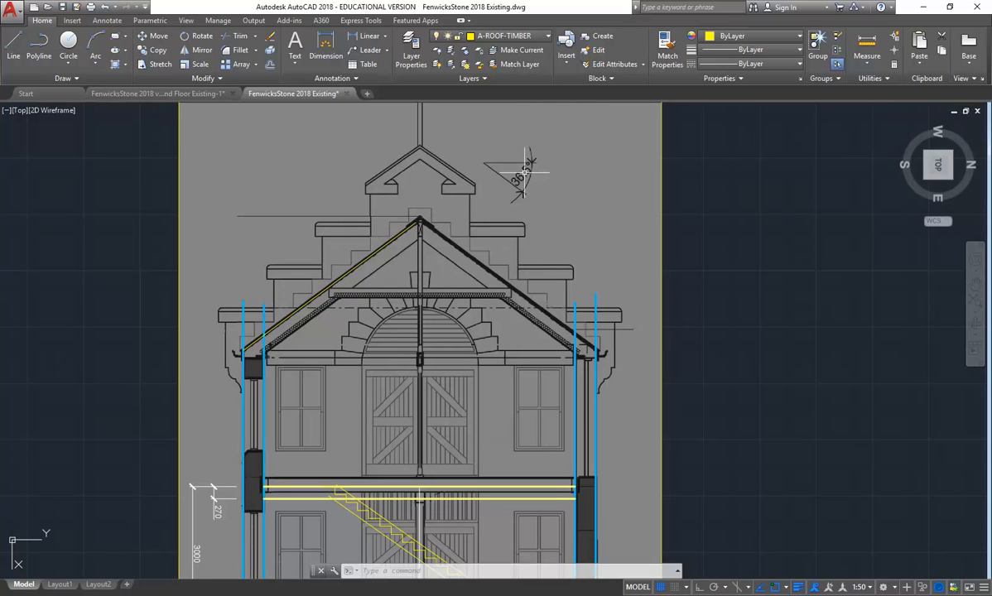
Calculate 180-36 with the CAL command.
click(677, 571)
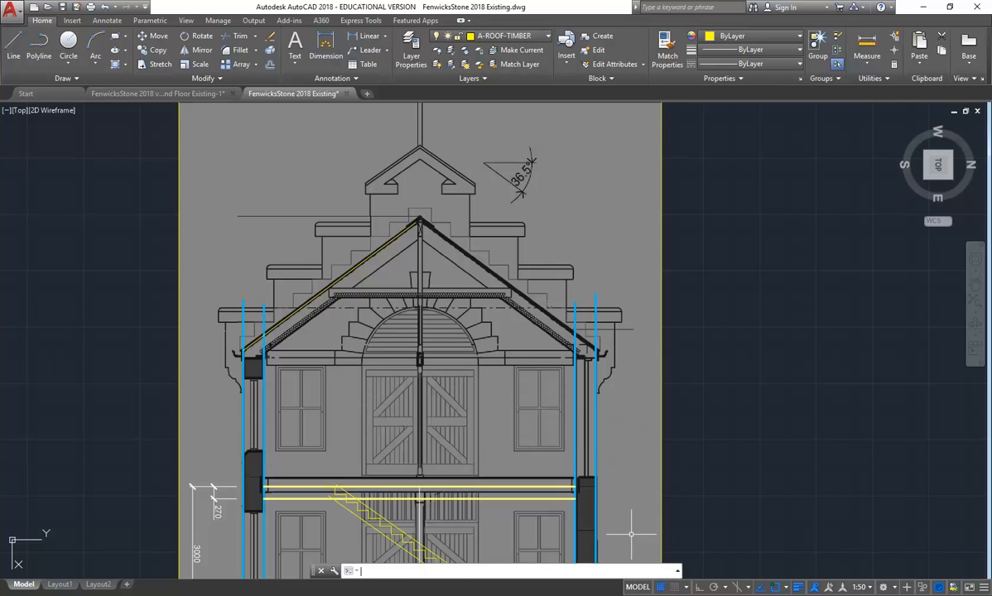
text(cal)
key(Return)
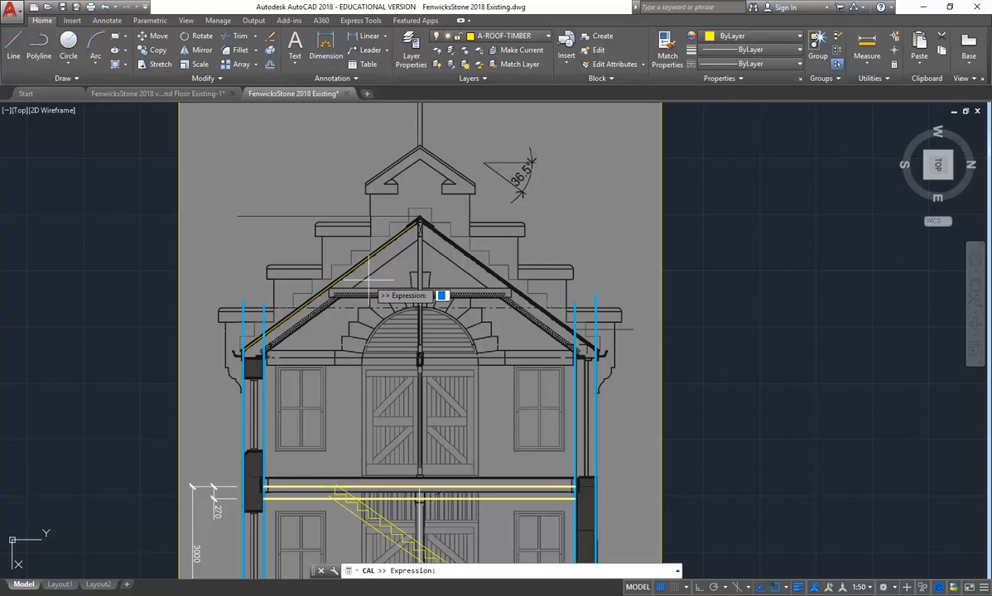
text(180-36)
key(Return)
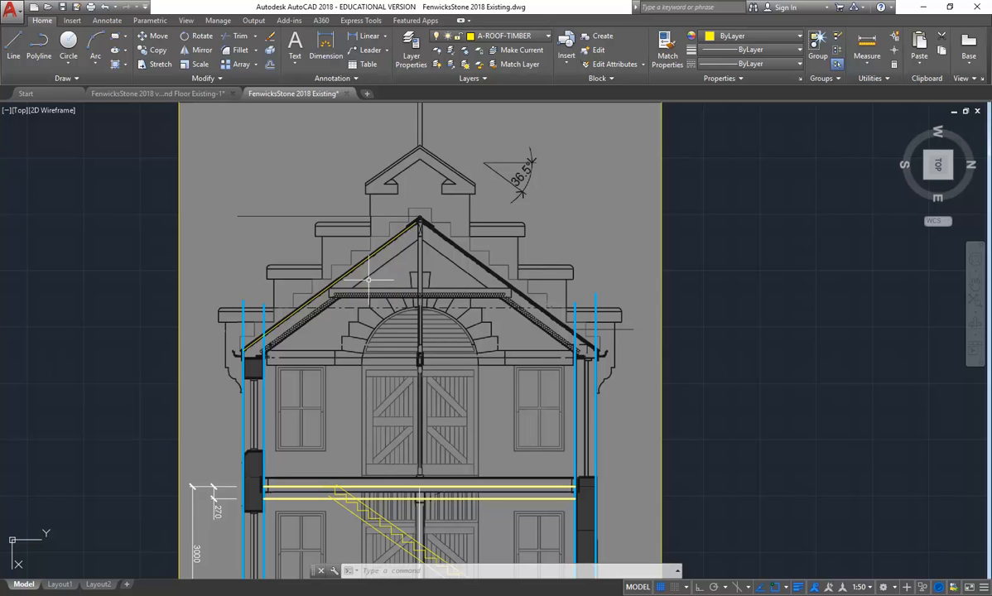
Draw a horizontal reference line with Ortho on, starting at the roof apex and running right past the gable.
click(13, 45)
scroll(439, 220, up, 4)
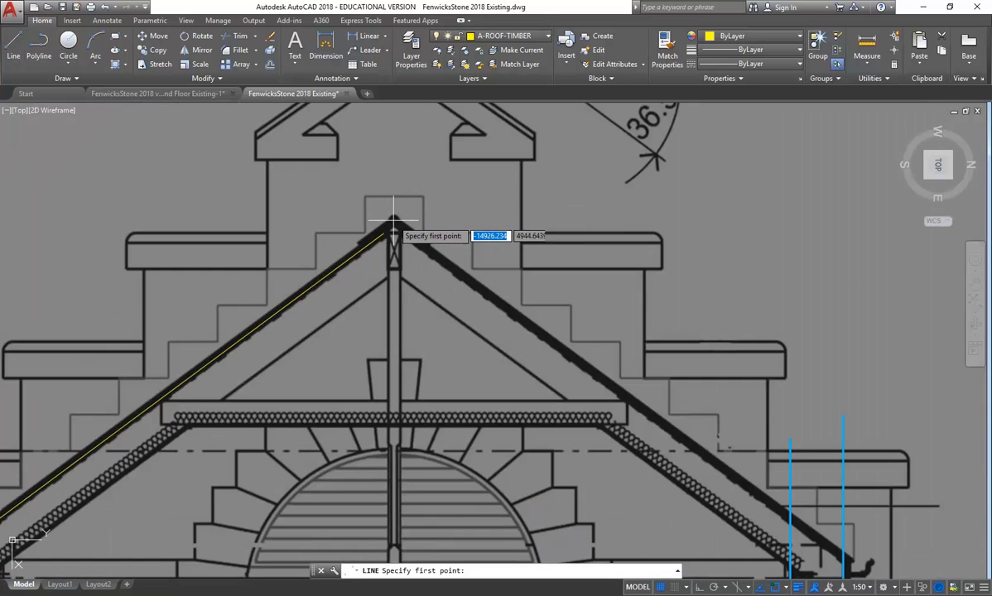
click(395, 221)
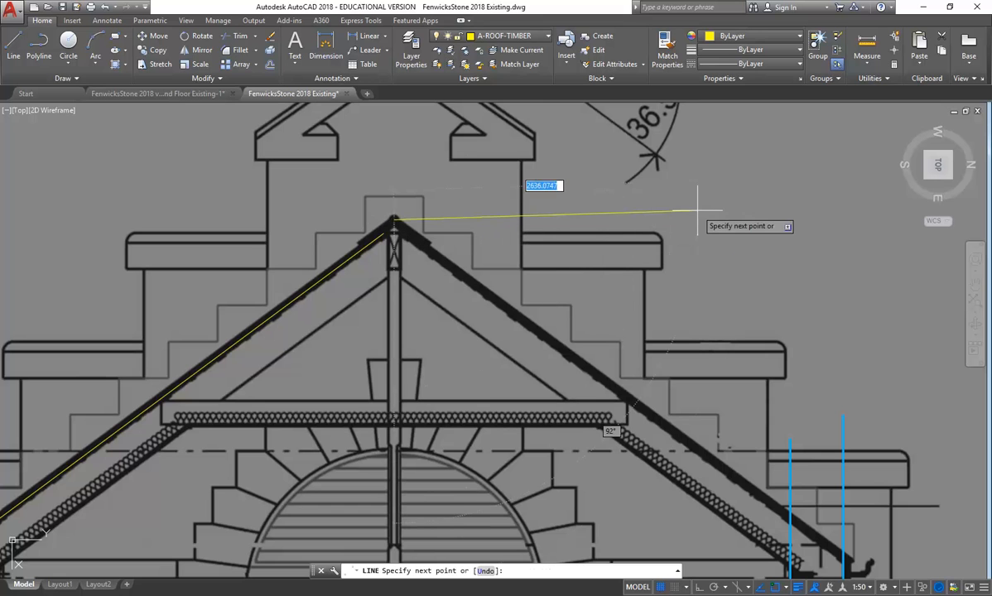
key(F8)
click(785, 206)
right_click(758, 198)
click(773, 206)
mouse_move(740, 216)
middle_down()
mouse_move(621, 223)
mouse_move(615, 242)
middle_up()
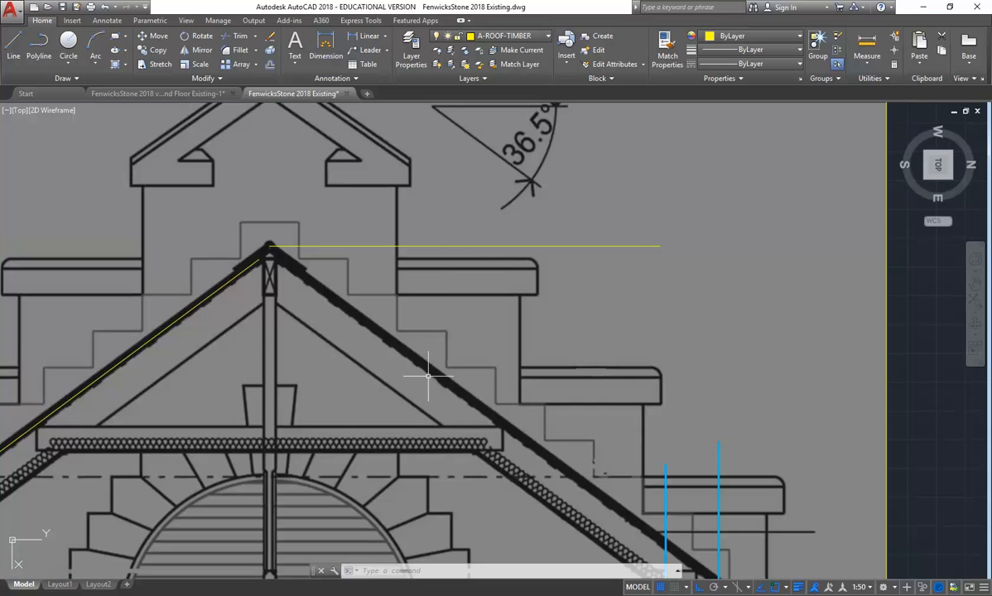
Mirror the left roof slope line about the vertical axis through the upper floor's midpoint, keeping the original.
scroll(406, 135, down, 2)
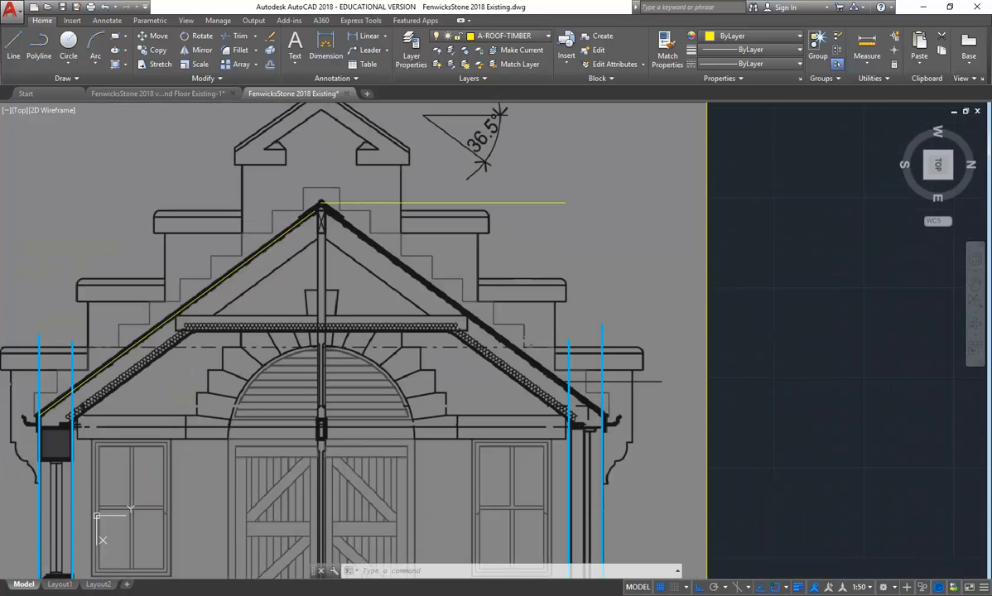
click(267, 246)
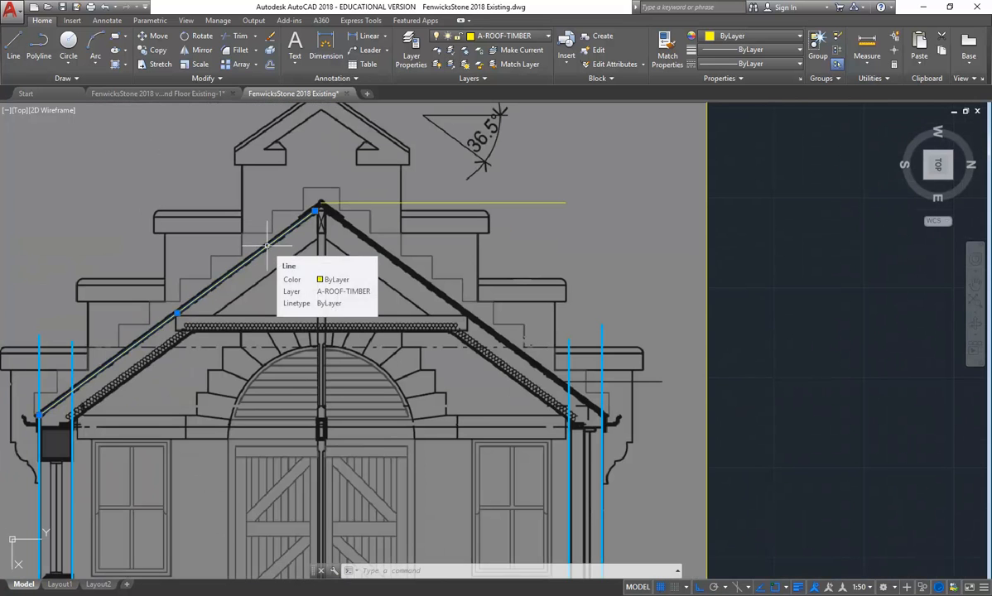
scroll(266, 258, down, 2)
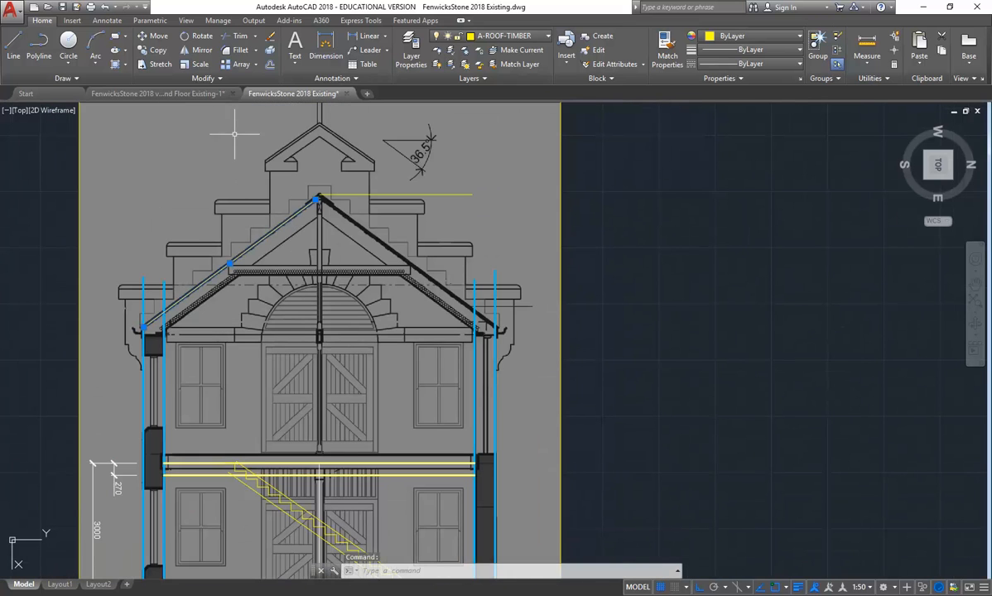
click(192, 50)
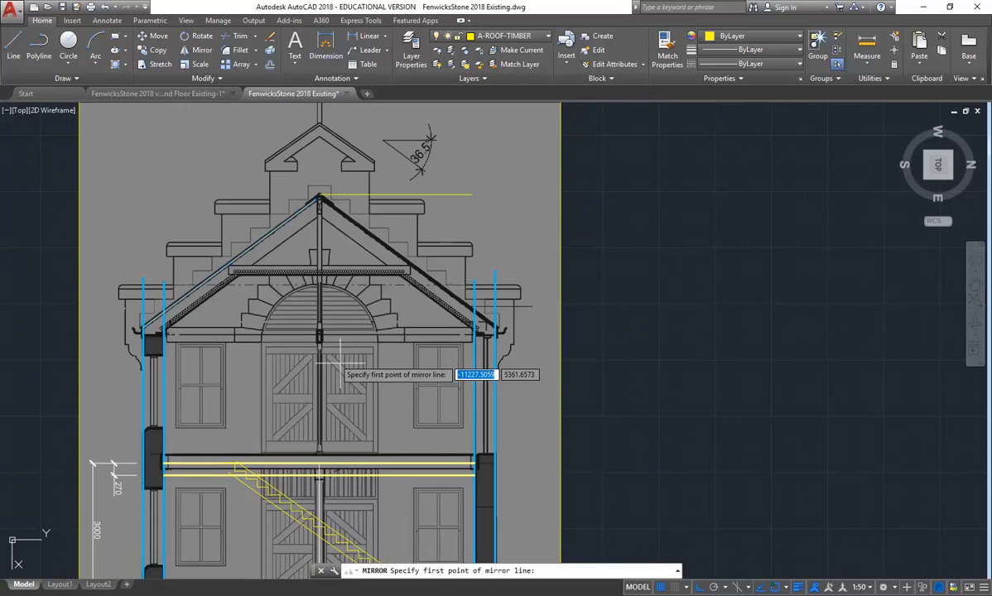
click(319, 457)
click(340, 303)
right_click(346, 295)
click(364, 299)
scroll(348, 279, up, 2)
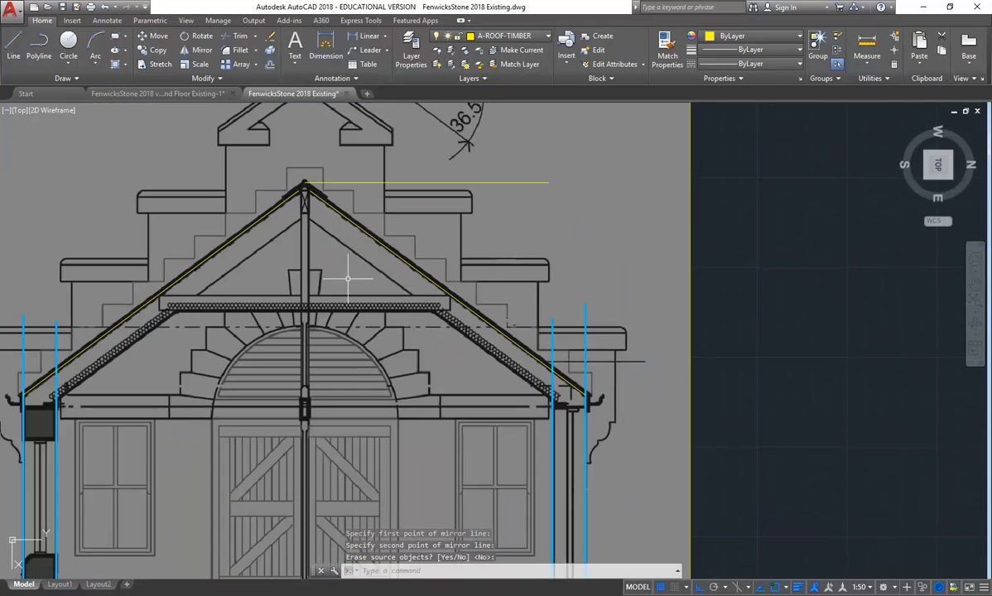
Add an angular dimension between the right roof slope line and the horizontal reference line at the apex.
middle_drag(347, 279, 370, 324)
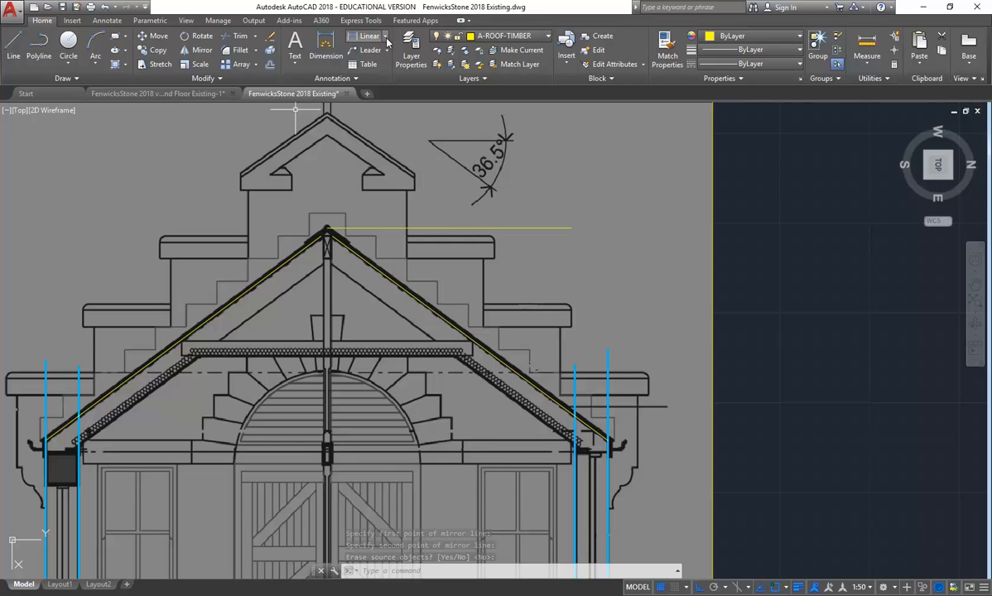
click(385, 38)
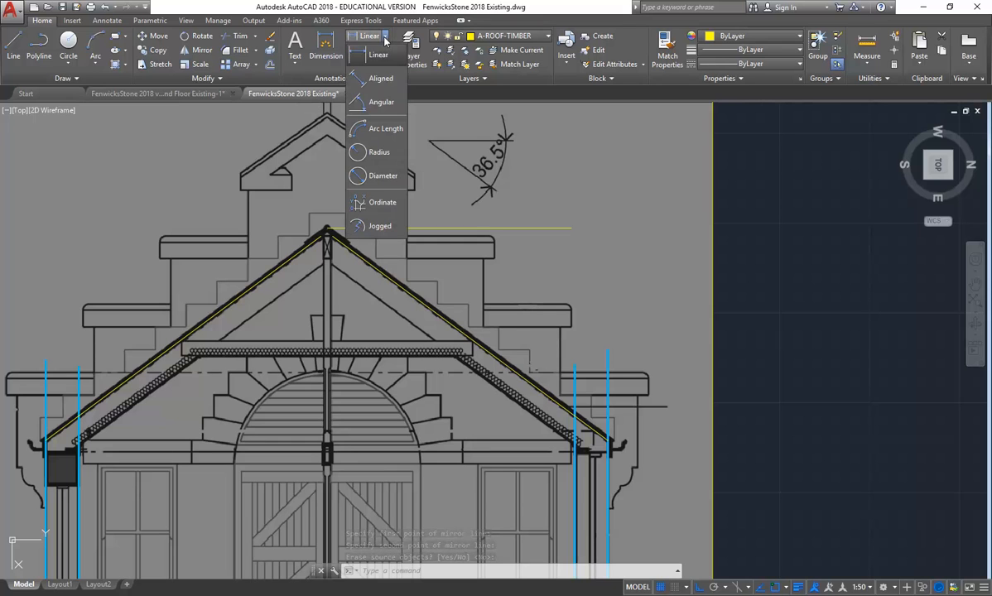
click(377, 103)
click(374, 274)
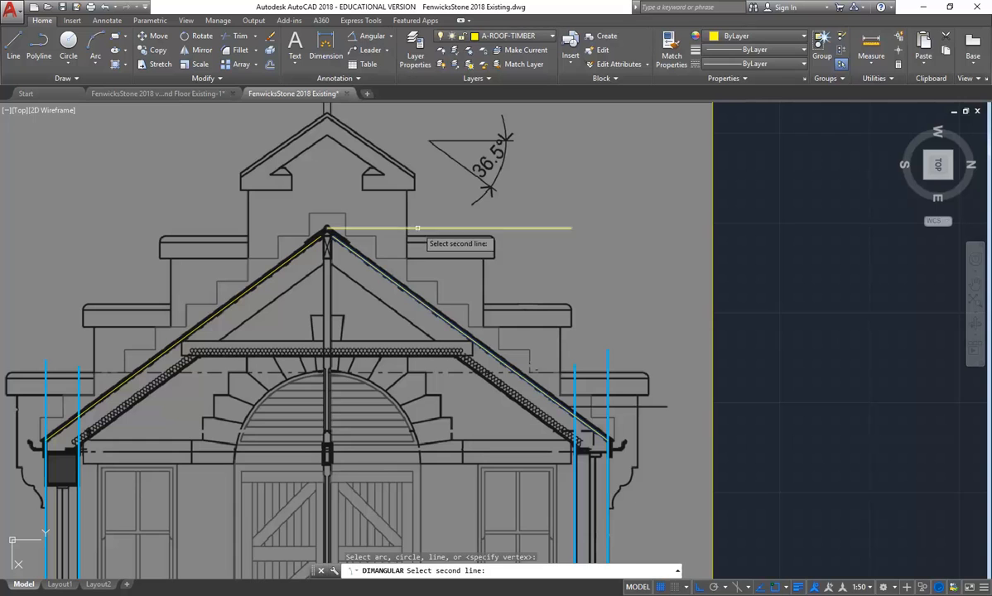
click(417, 227)
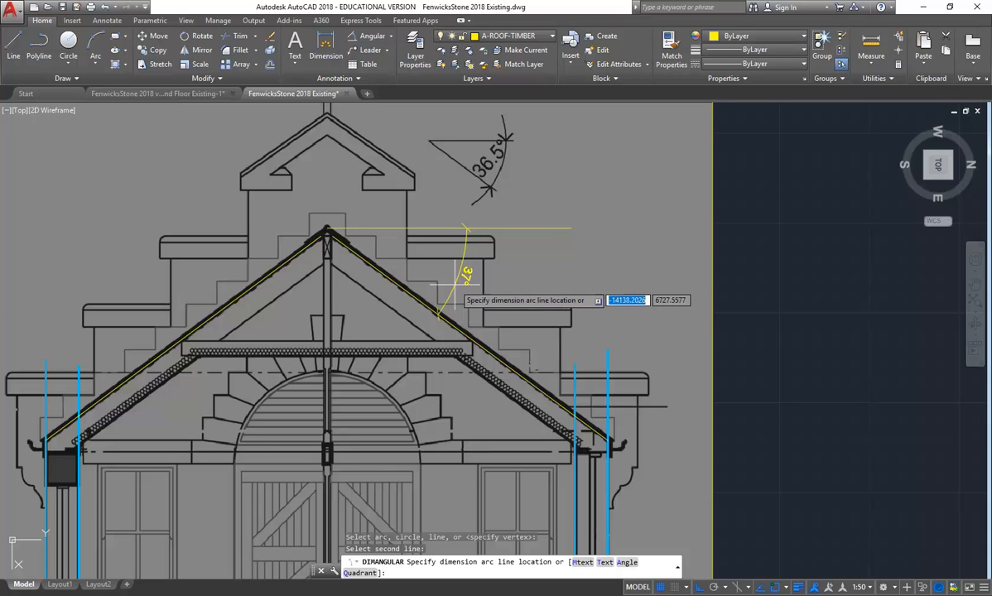
click(453, 283)
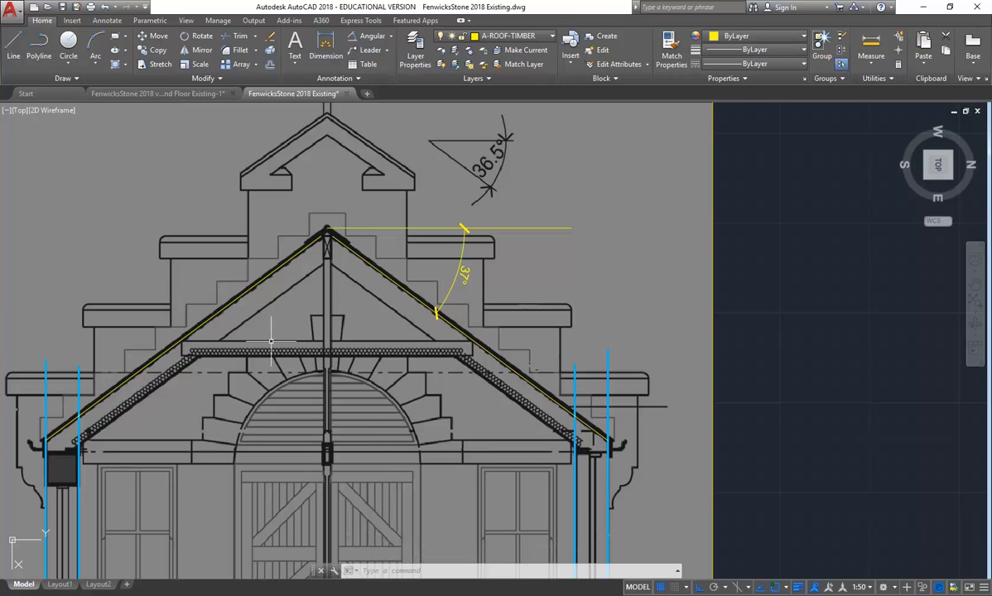
Erase the angular dimension and the horizontal reference line at the roof apex.
click(453, 281)
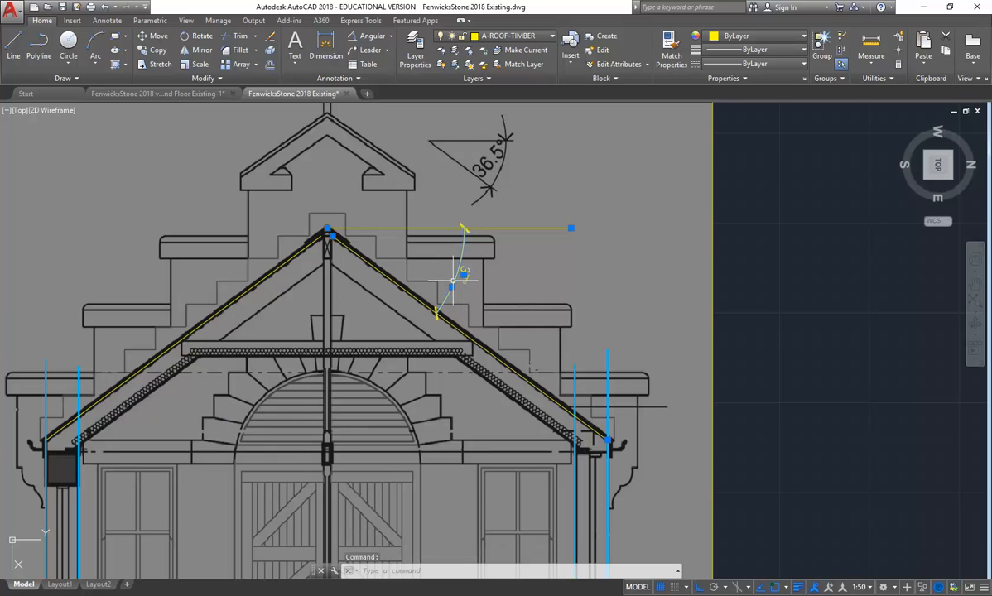
key(Delete)
click(451, 228)
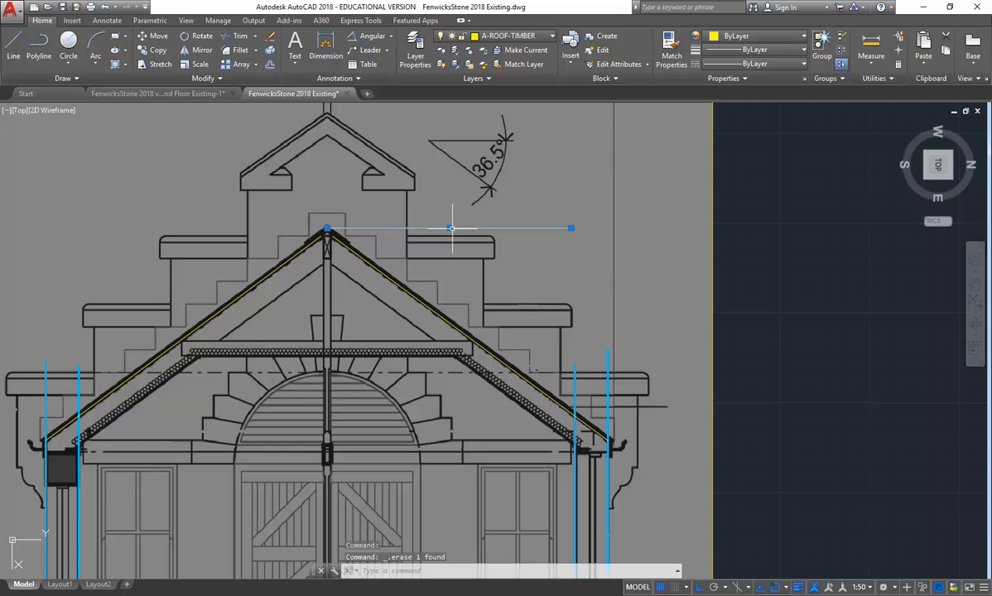
key(Delete)
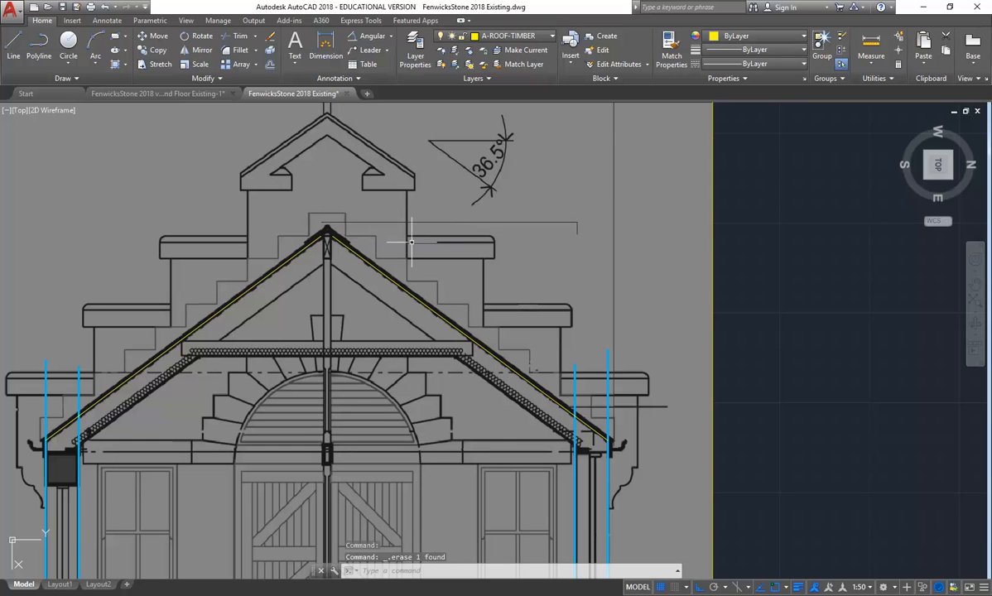
Measure the rafter depth perpendicular to the left roof slope, from the underlay's inner rafter edge to the traced slope line.
middle_drag(220, 282, 271, 226)
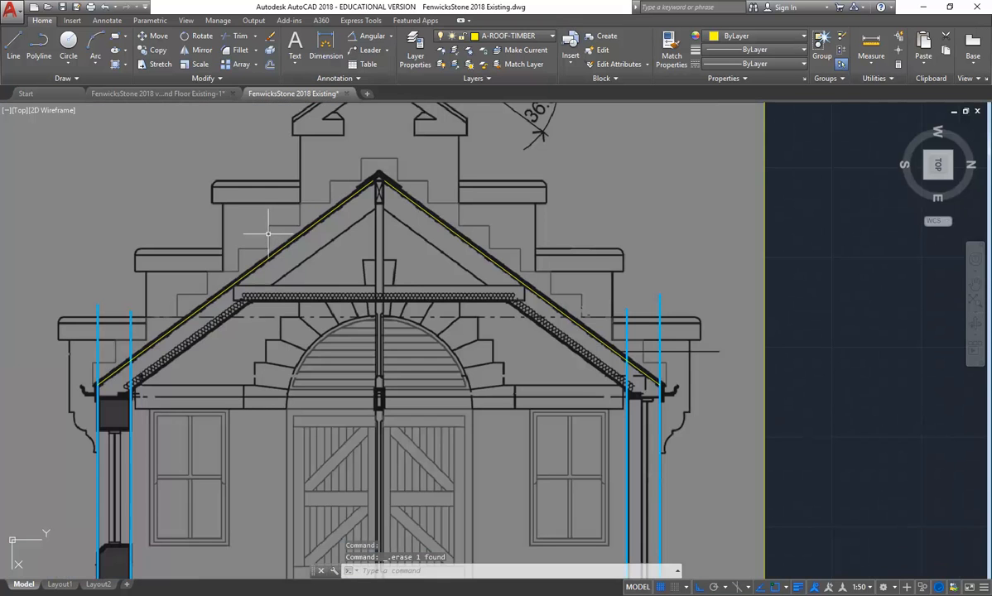
scroll(287, 356, down, 2)
middle_drag(287, 355, 280, 336)
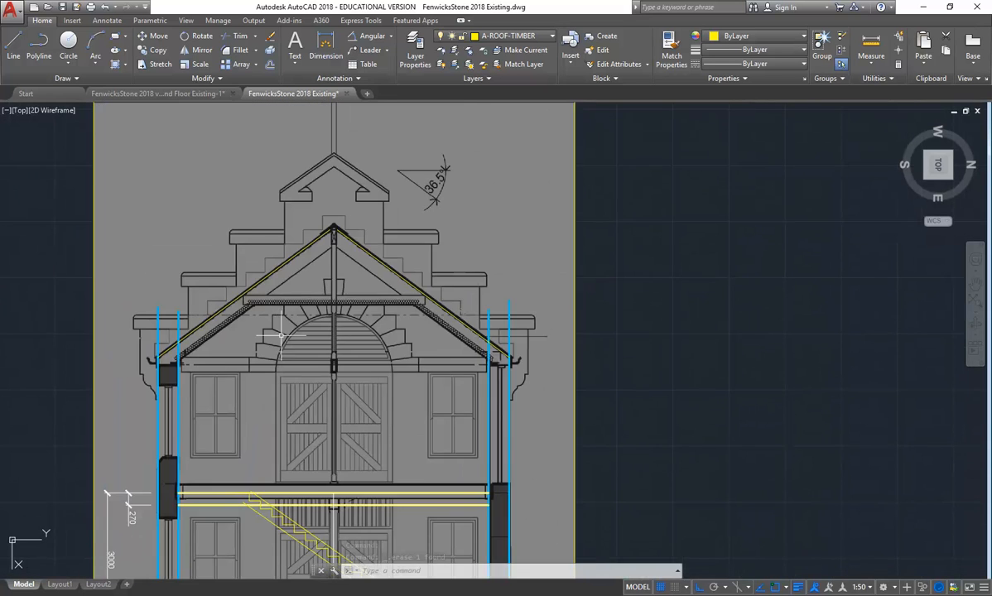
scroll(280, 335, up, 2)
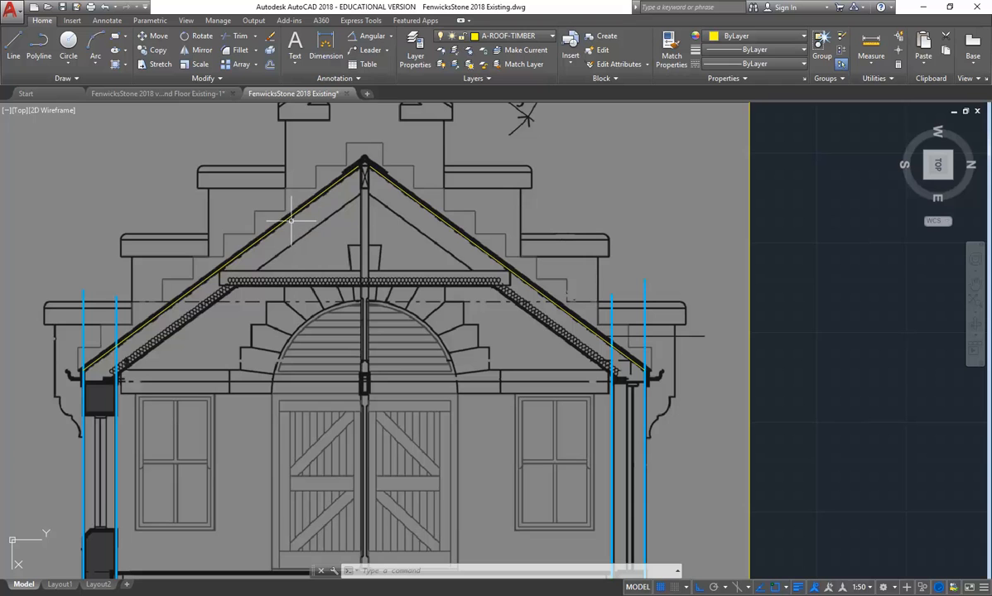
click(870, 46)
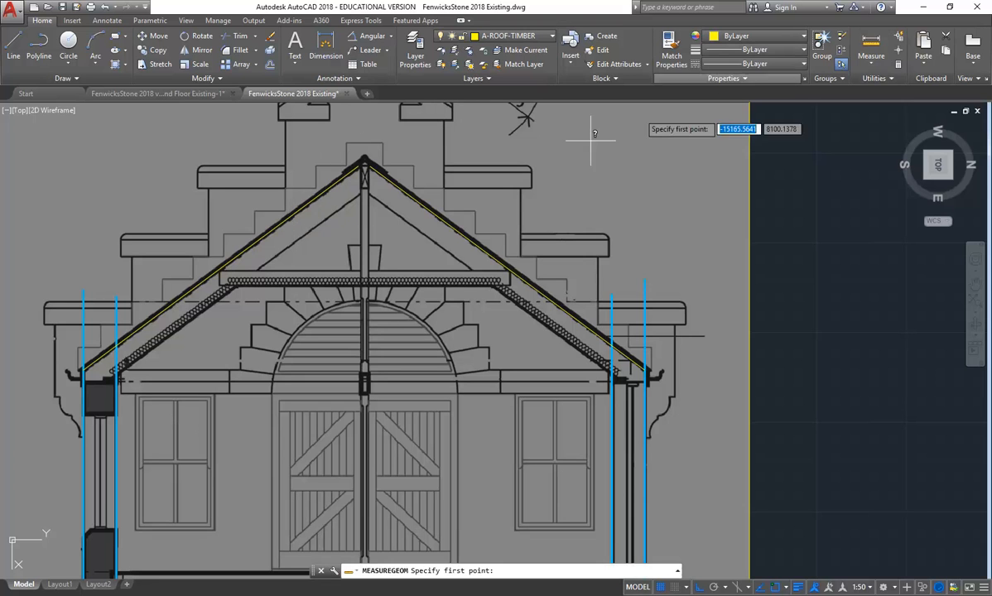
click(328, 189)
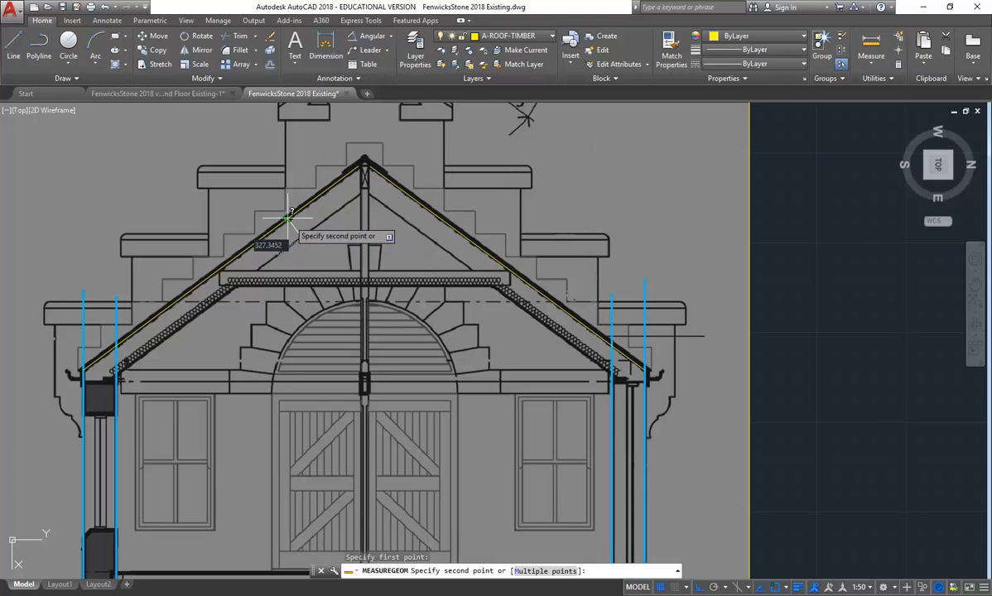
click(290, 220)
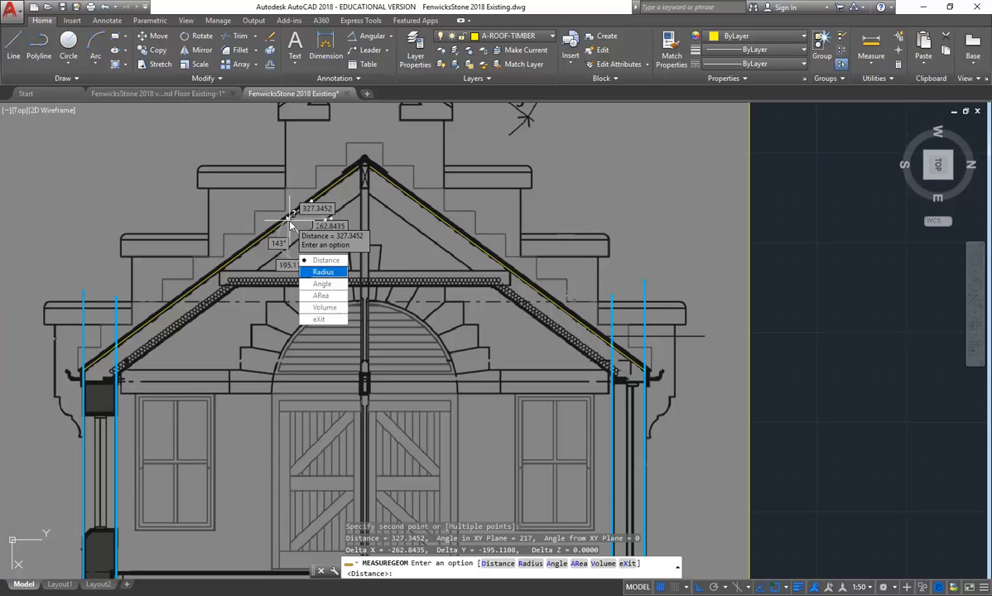
click(319, 319)
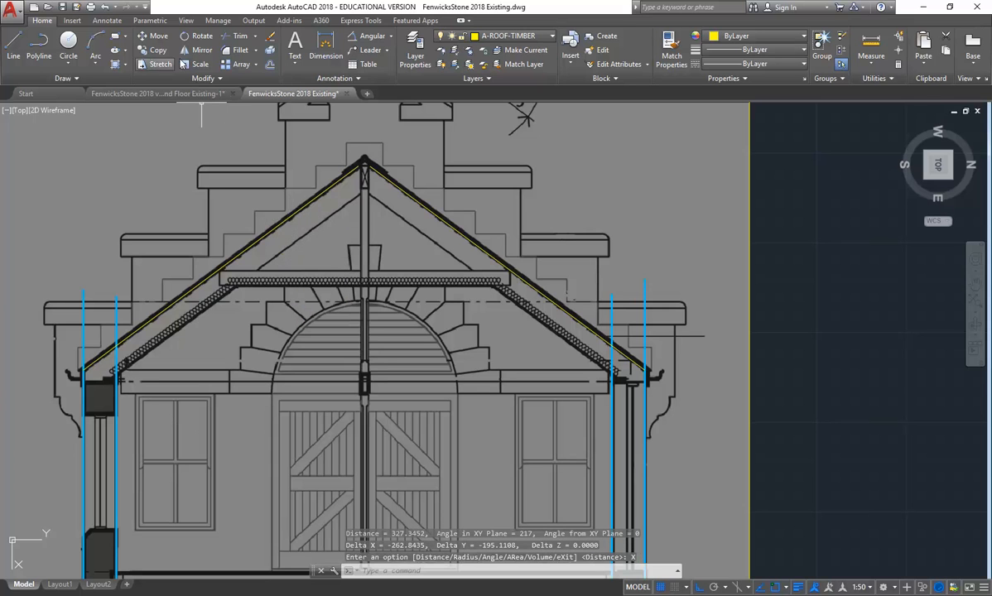
Offset both roof slope lines 300 inwards to form the undersides of the rafters.
click(270, 64)
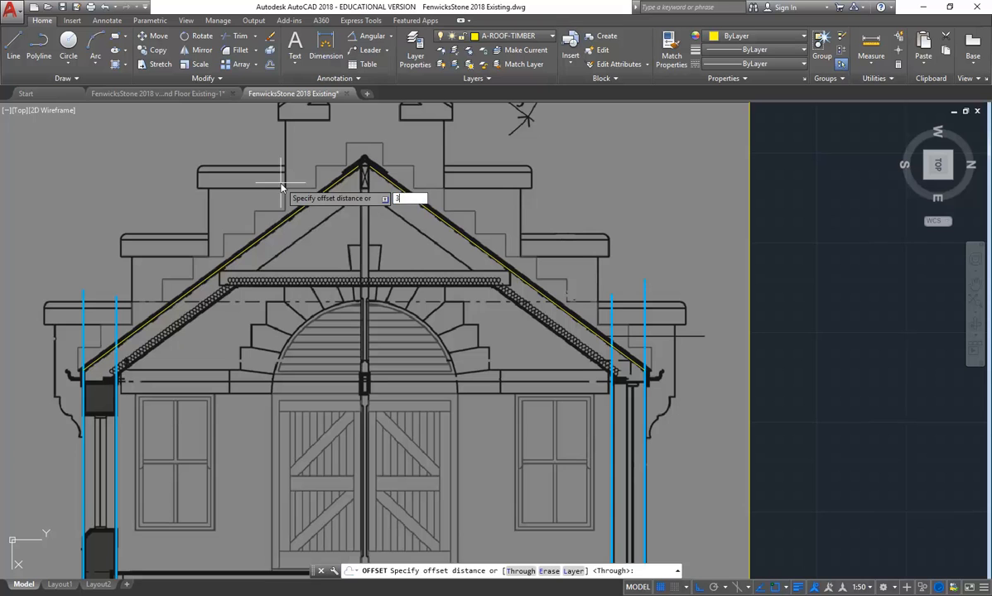
text(300)
key(Return)
click(313, 195)
click(316, 212)
click(429, 206)
click(363, 209)
key(Return)
Fillet the left wall's outer face to the outer roof slope and its inner face to the offset slope, with radius 0.
scroll(312, 239, down, 2)
mouse_move(311, 238)
middle_down()
mouse_move(302, 269)
mouse_move(311, 249)
middle_up()
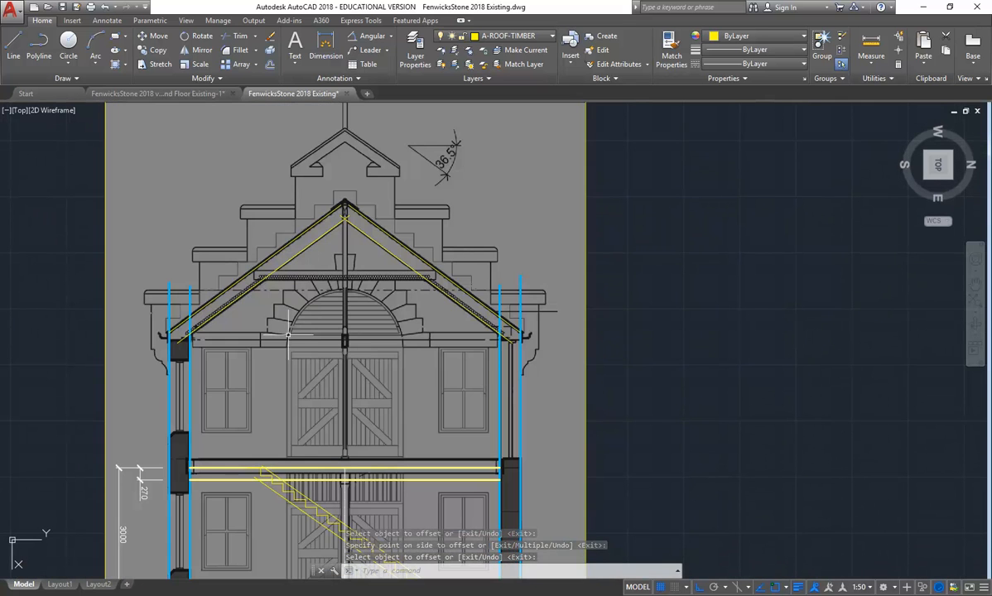
click(223, 51)
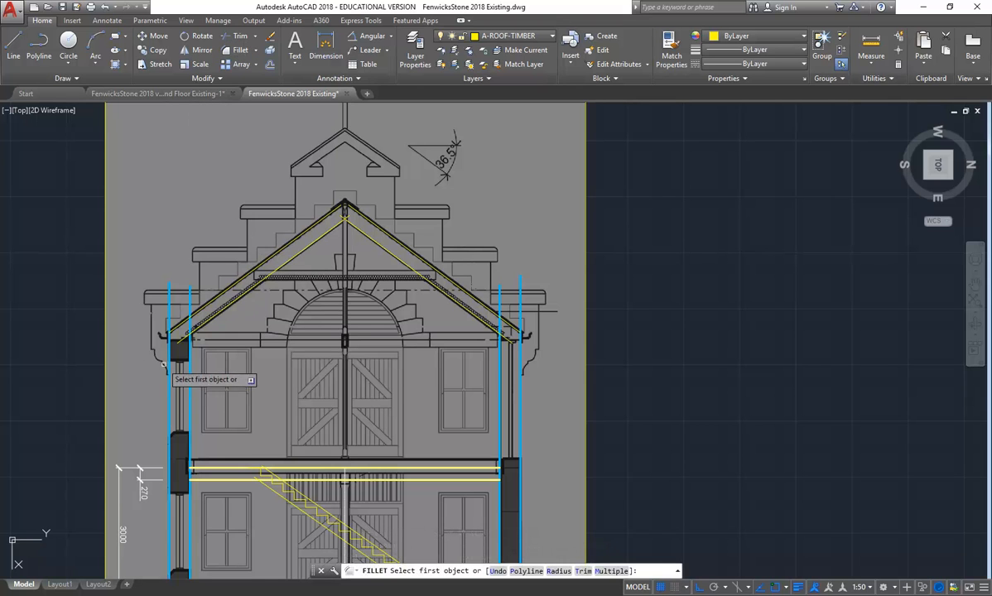
click(170, 340)
click(181, 325)
right_click(157, 244)
click(178, 252)
click(195, 336)
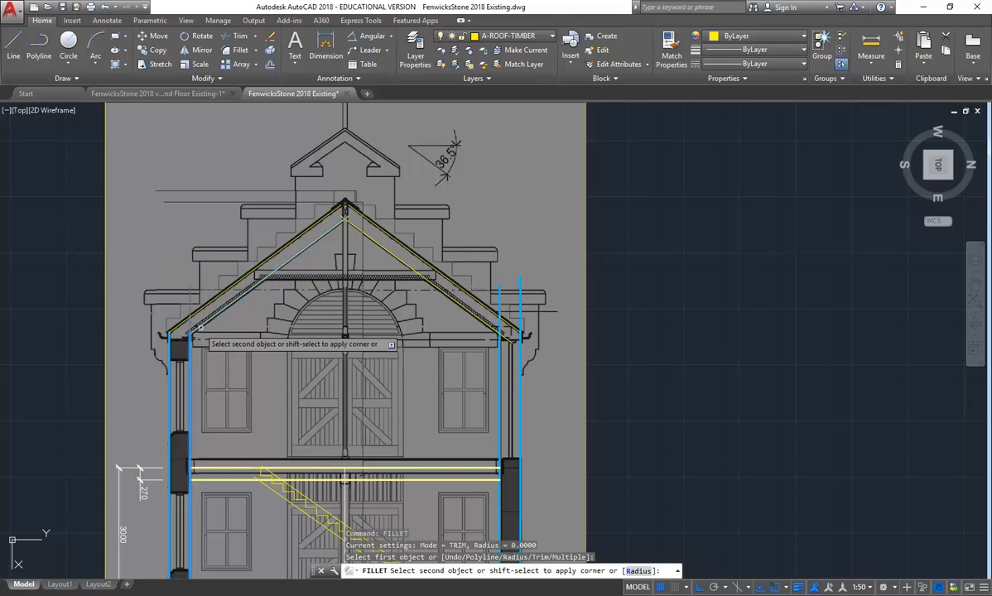
click(190, 352)
Fillet the right wall's inner face to the offset roof slope and its outer face to the outer slope, with radius 0.
right_click(177, 257)
click(203, 265)
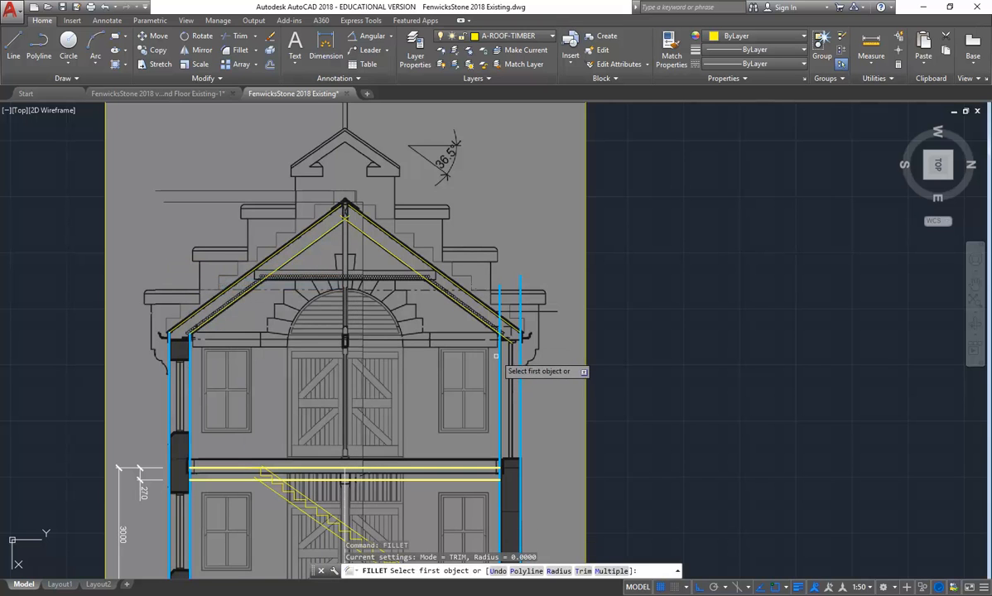
click(500, 358)
click(492, 326)
right_click(476, 331)
click(503, 340)
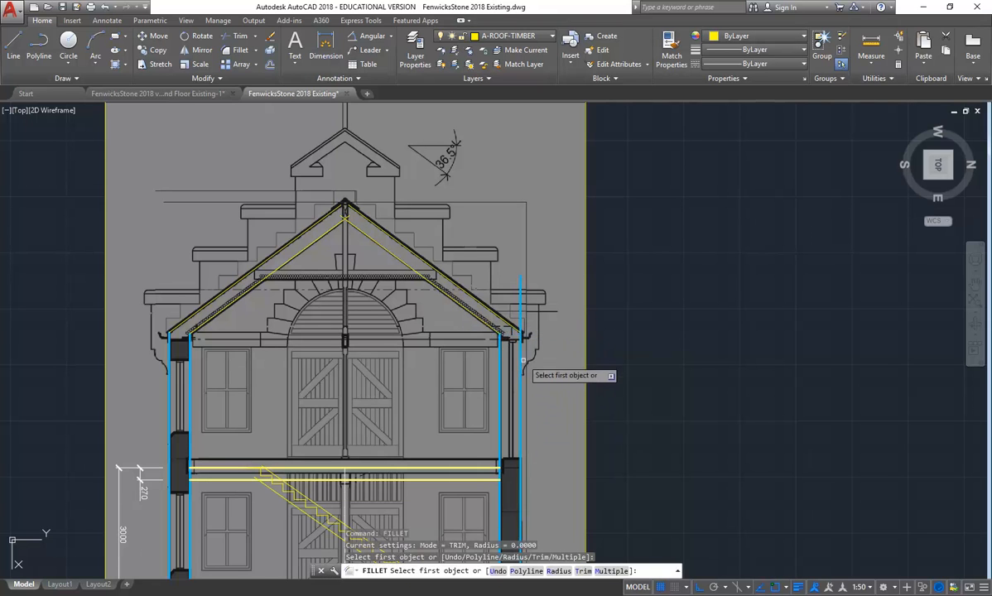
click(521, 359)
click(495, 313)
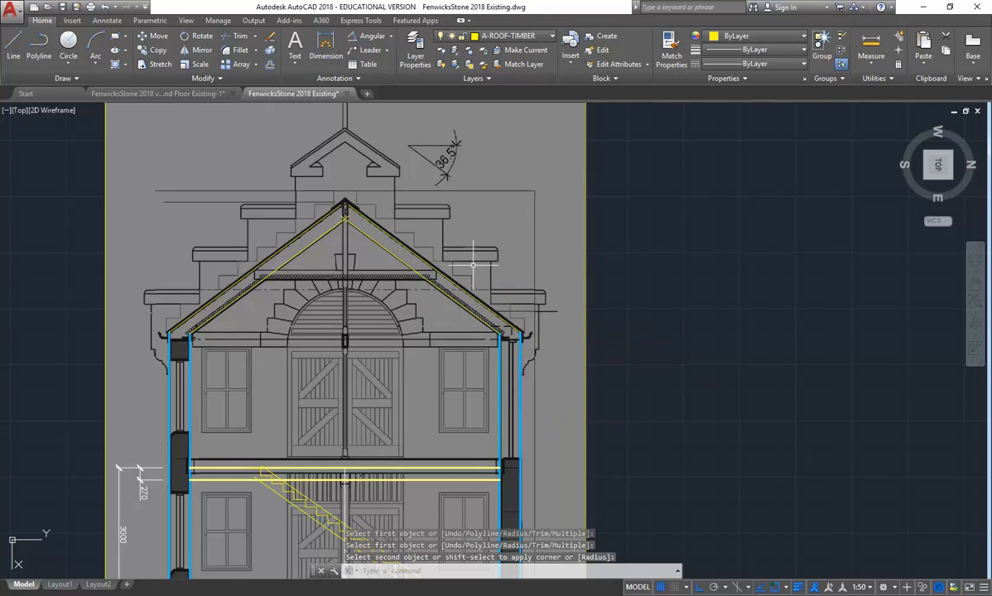
Rotate the top view so north points up, with the whole section and floor plan in view.
scroll(461, 292, down, 5)
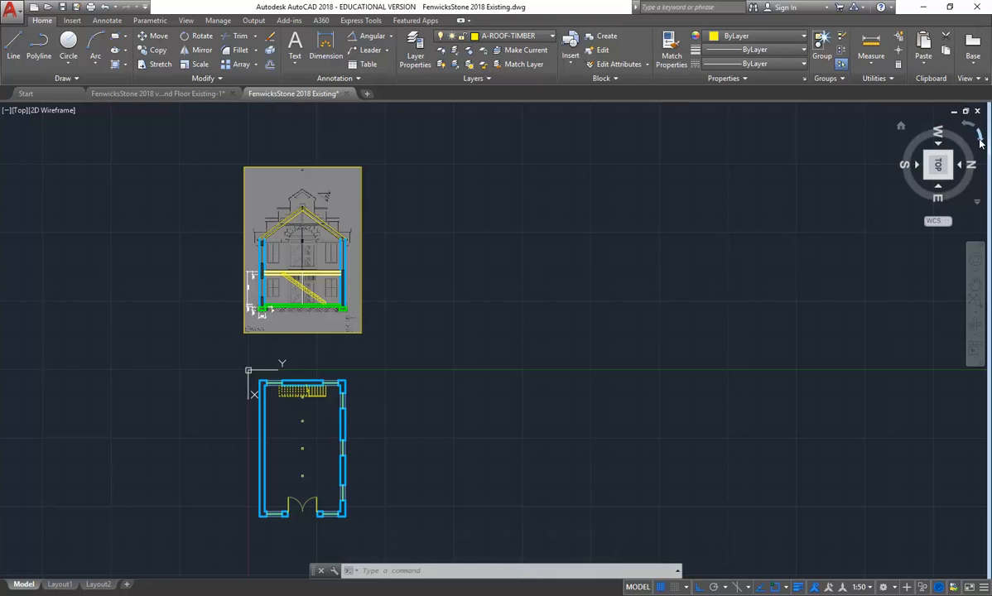
click(979, 138)
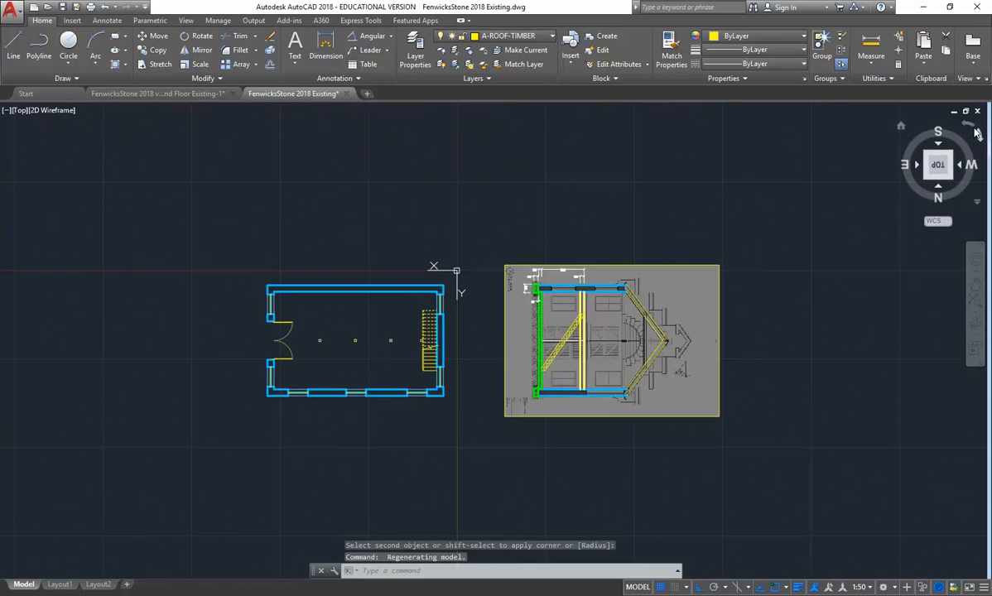
click(970, 126)
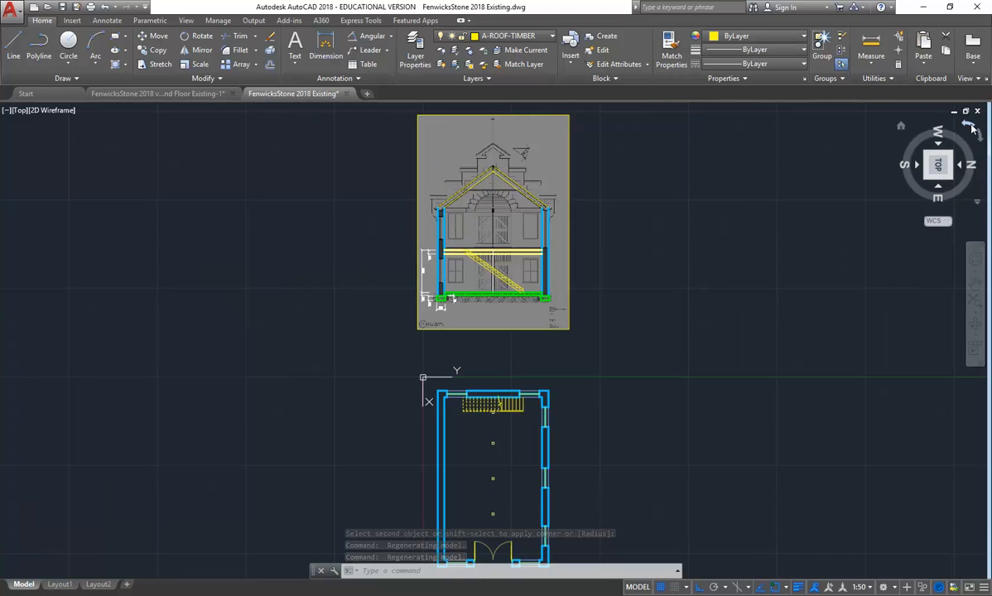
click(968, 126)
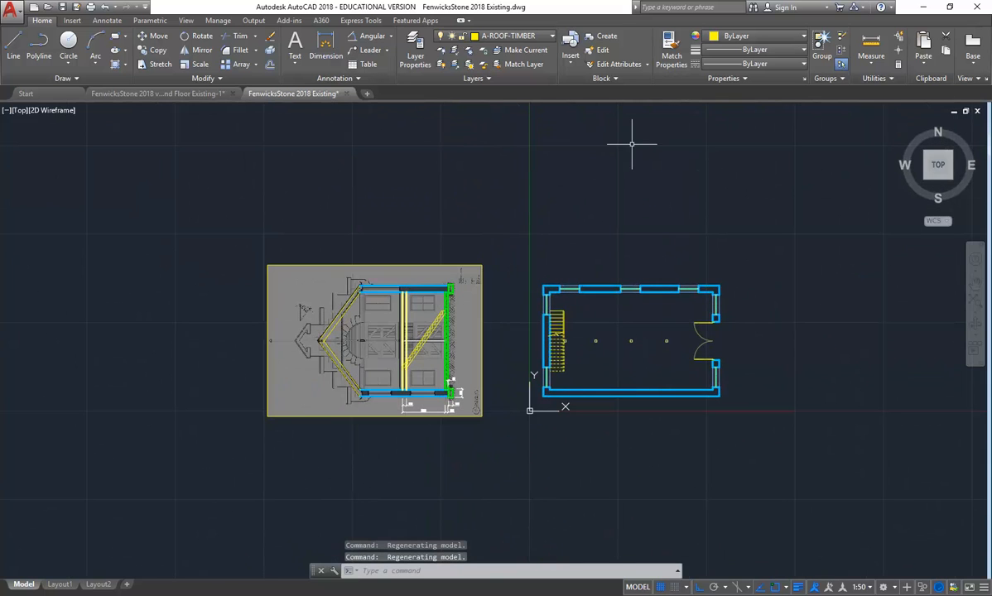
middle_drag(632, 143, 632, 210)
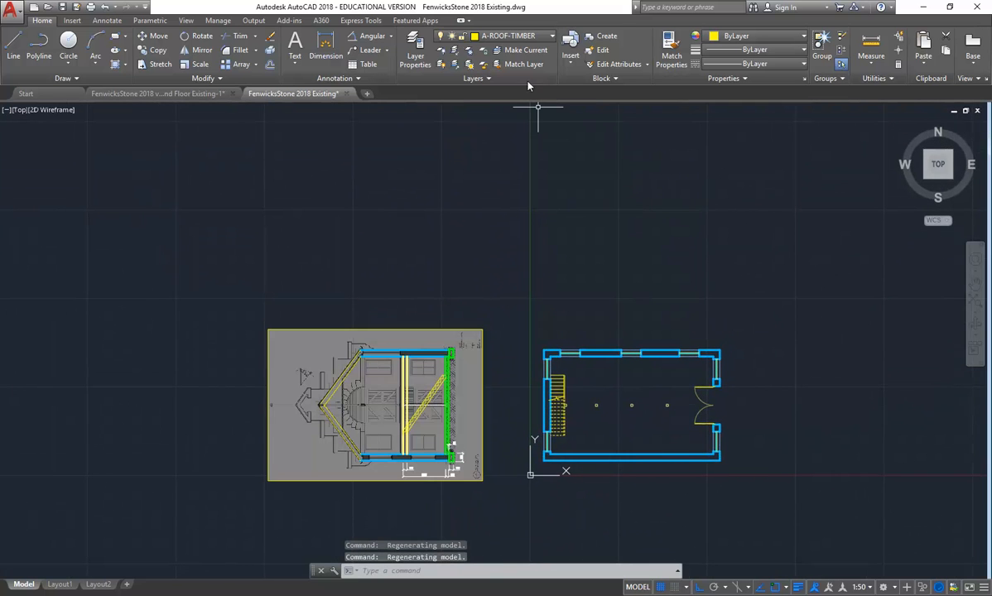
Make A-X-WALL the current layer and draw a vertical line from the plan's north-east outer corner to well above the plan.
click(510, 36)
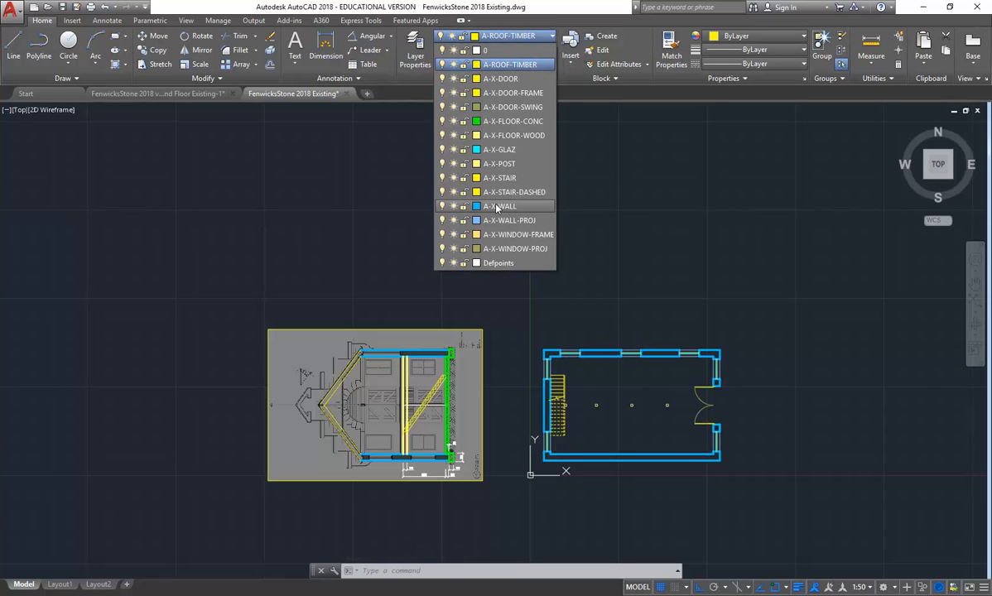
click(499, 206)
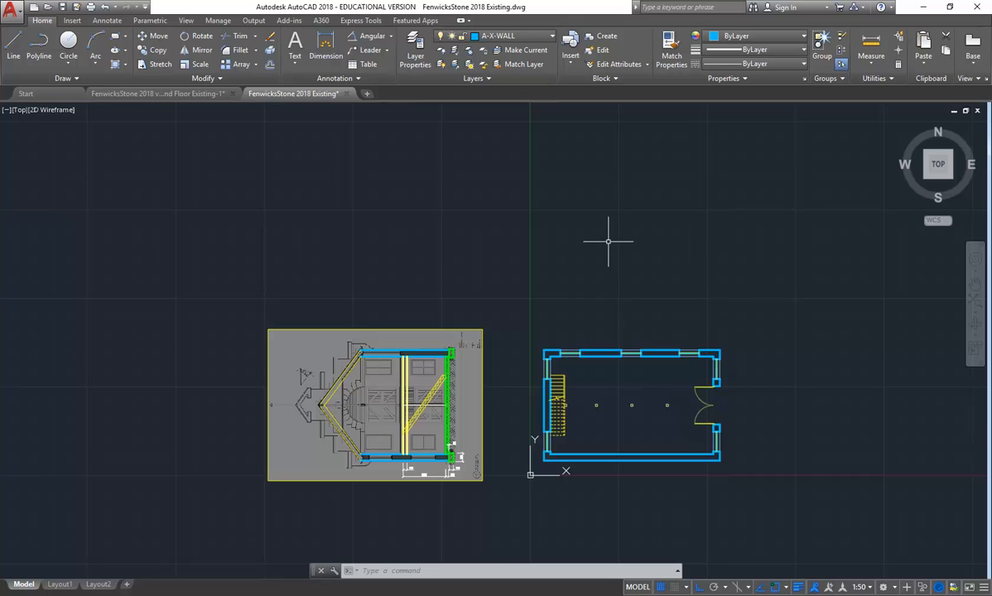
click(13, 46)
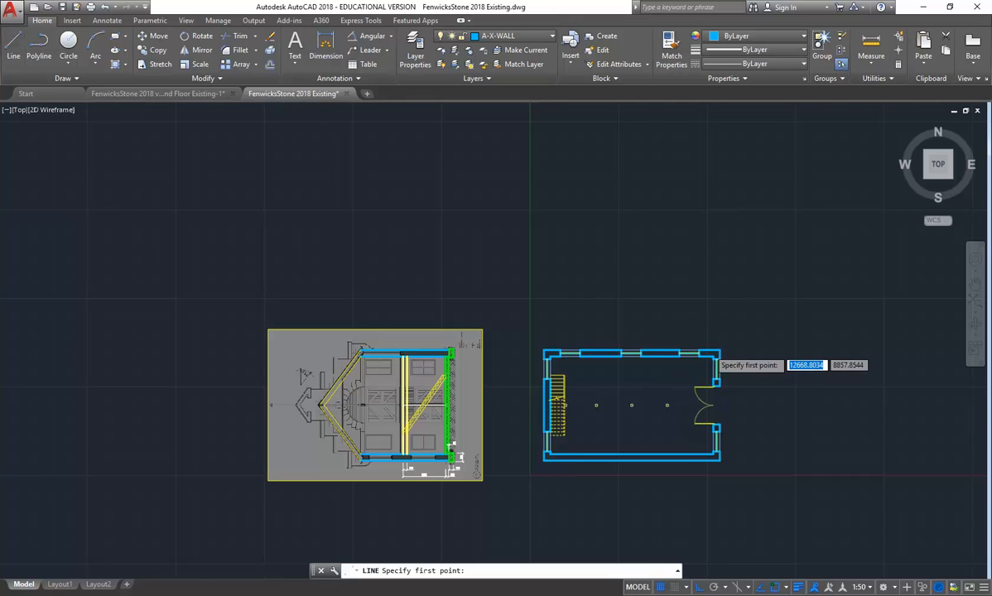
scroll(712, 339, up, 2)
click(727, 352)
scroll(712, 344, down, 4)
scroll(662, 273, up, 2)
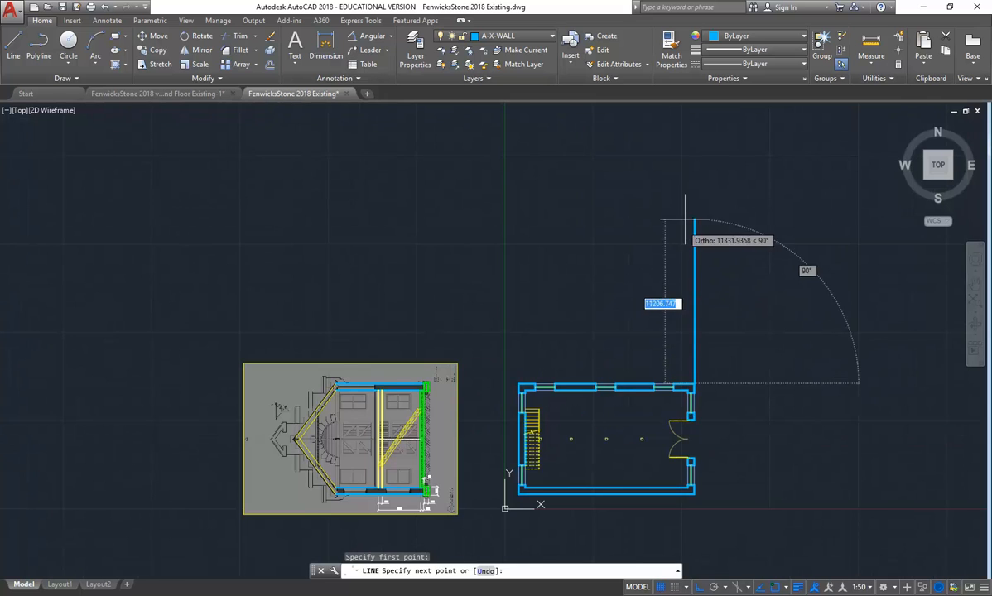
click(695, 155)
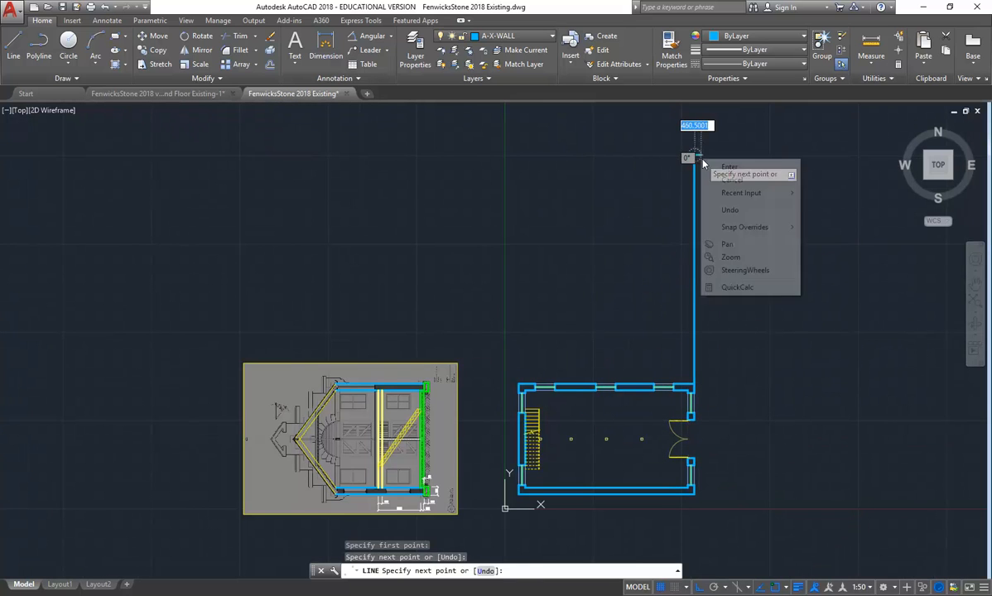
right_click(702, 158)
click(729, 167)
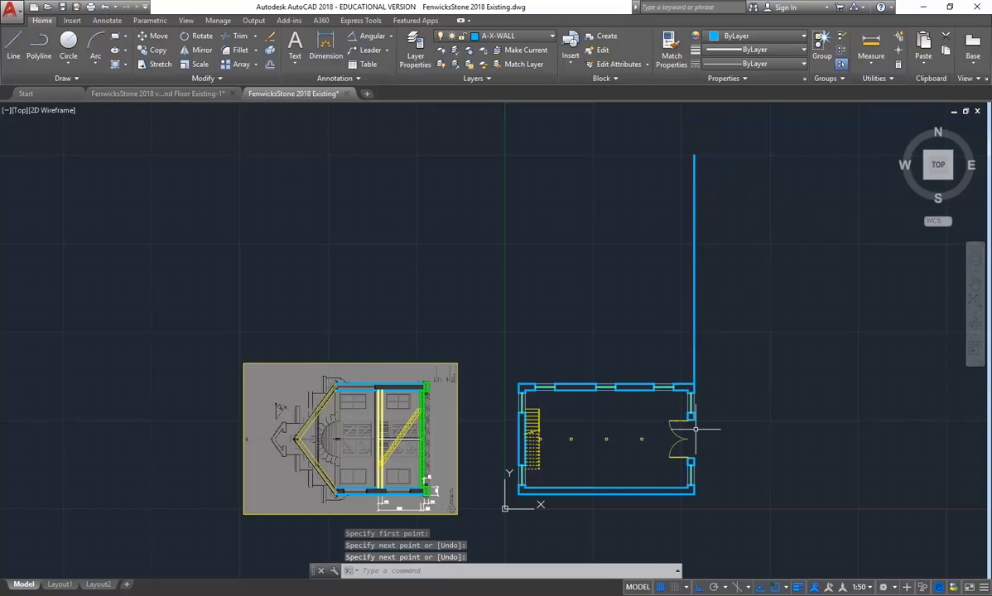
Copy the vertical projection line from the plan's north-east outer corner to align with the east wall's inner face.
click(694, 330)
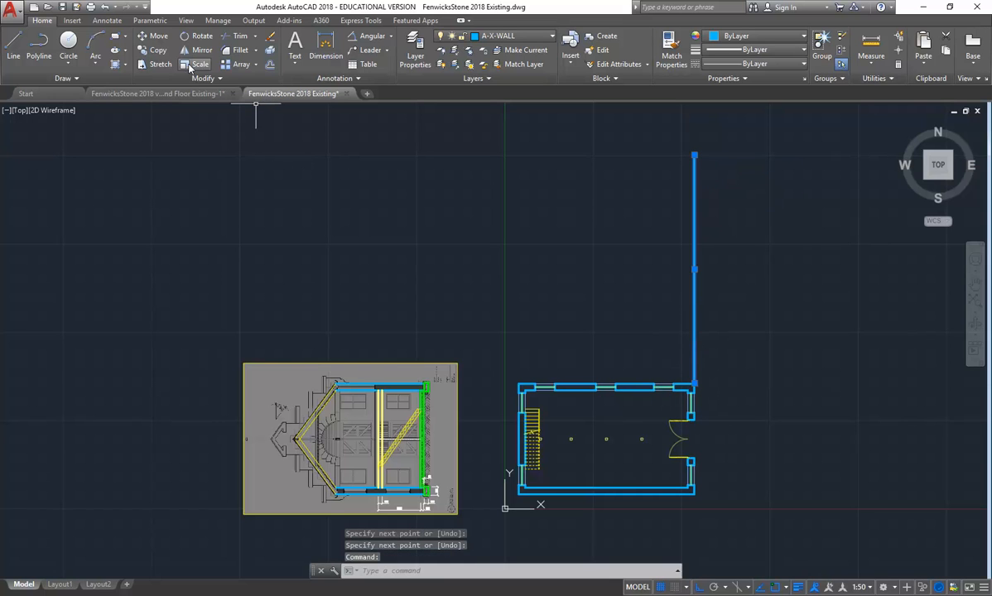
click(153, 49)
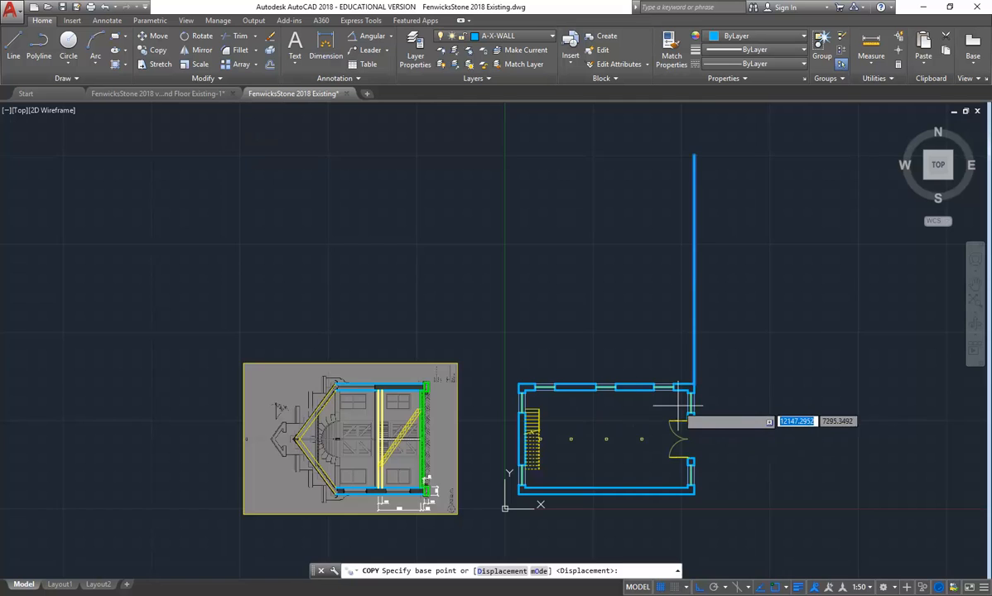
scroll(659, 405, up, 5)
scroll(721, 358, up, 1)
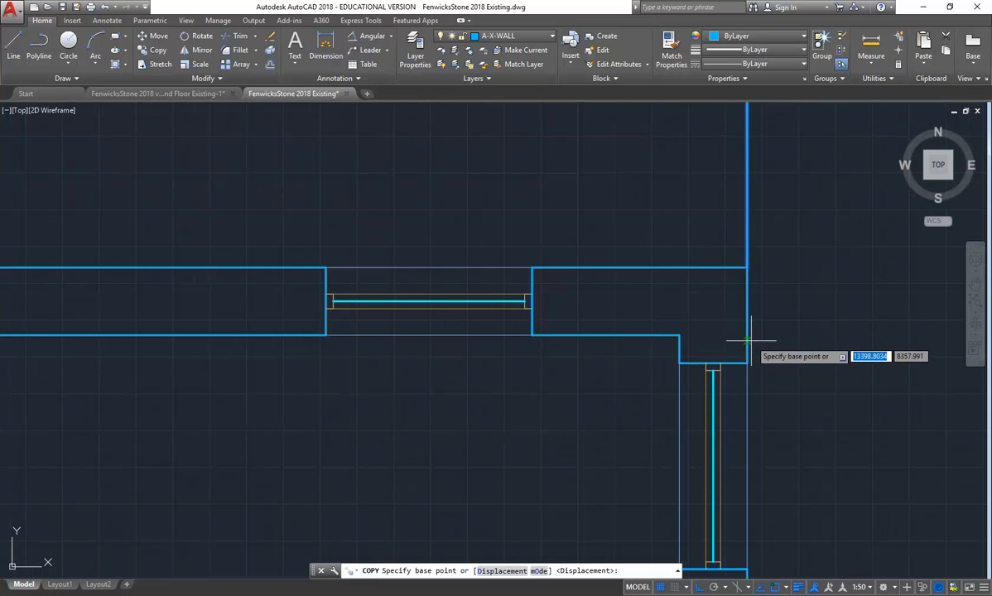
click(746, 267)
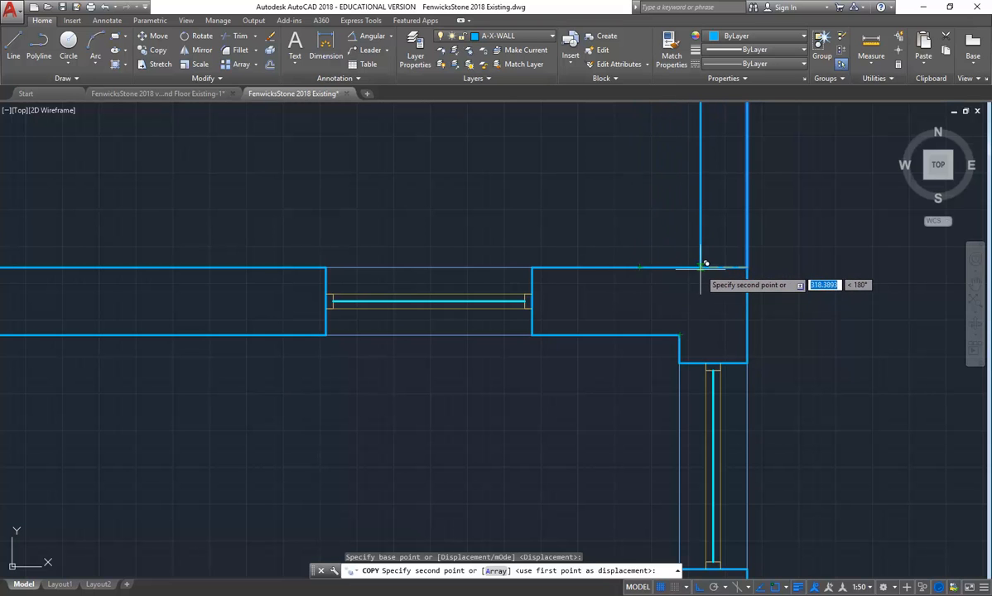
click(786, 589)
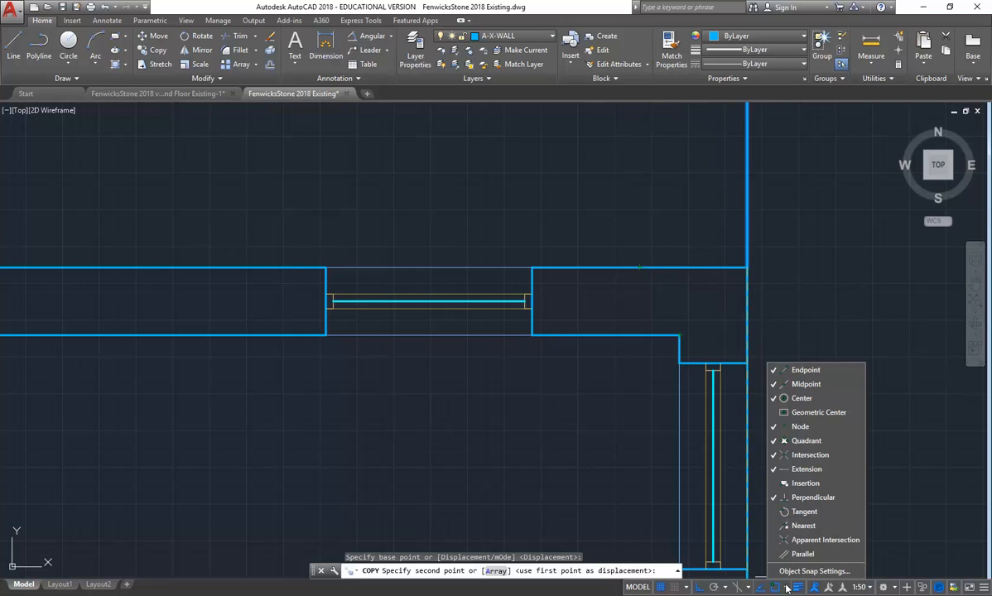
click(739, 553)
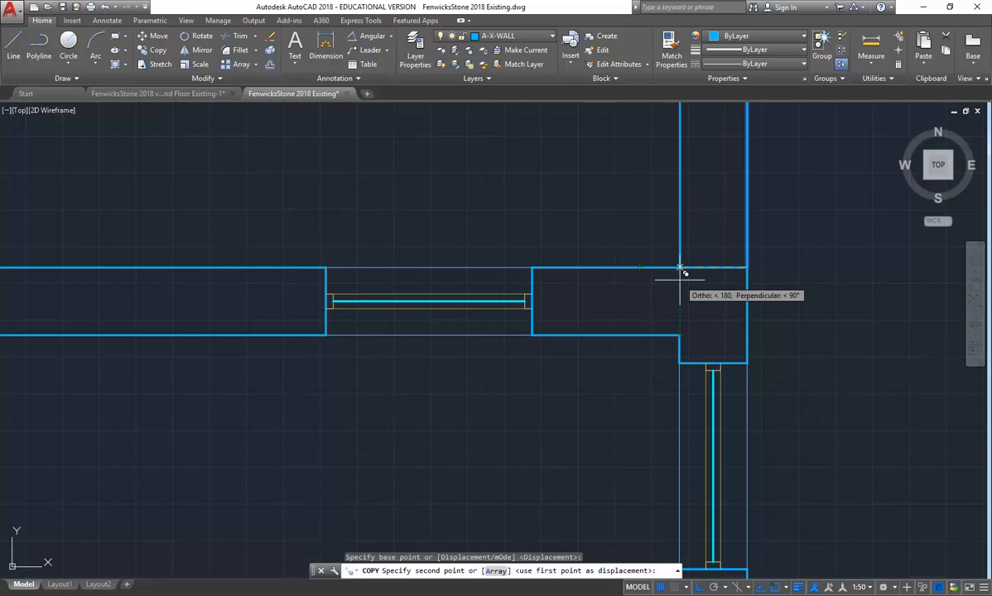
click(680, 267)
Place two more copies of the vertical line, aligned with the west wall's inner and outer faces, and finish copying.
scroll(663, 275, down, 4)
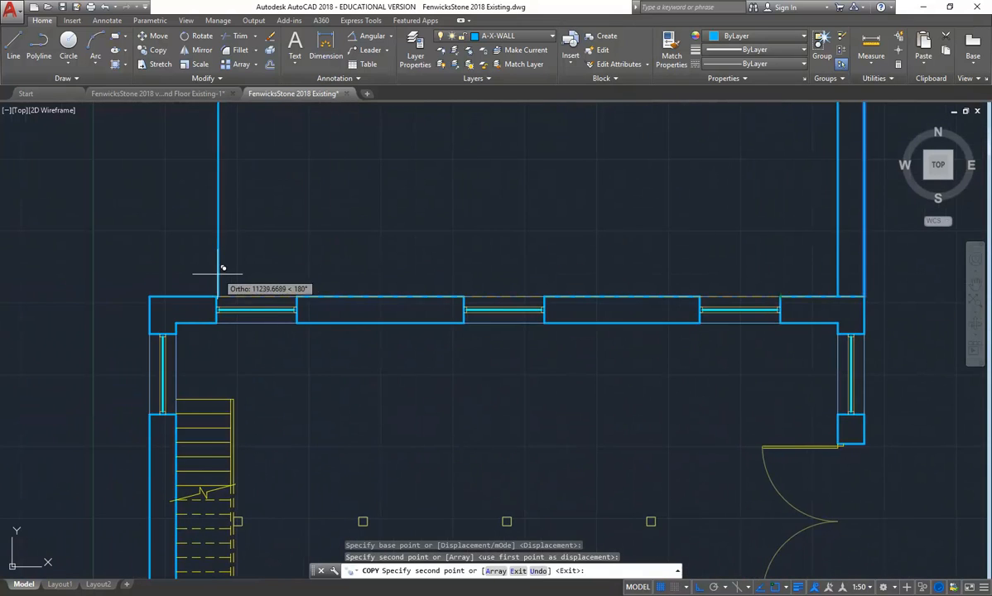
scroll(223, 268, up, 2)
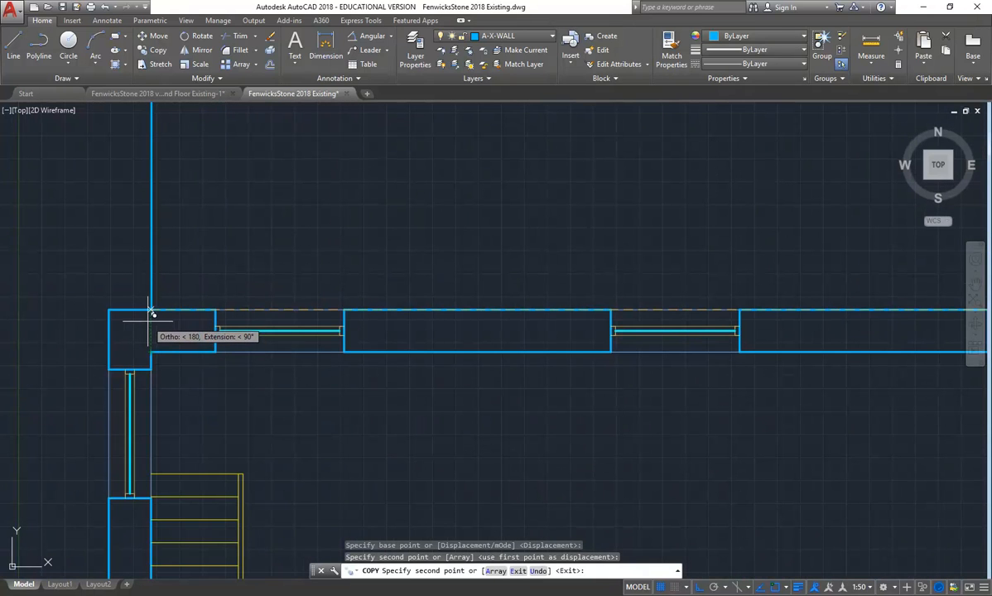
click(151, 311)
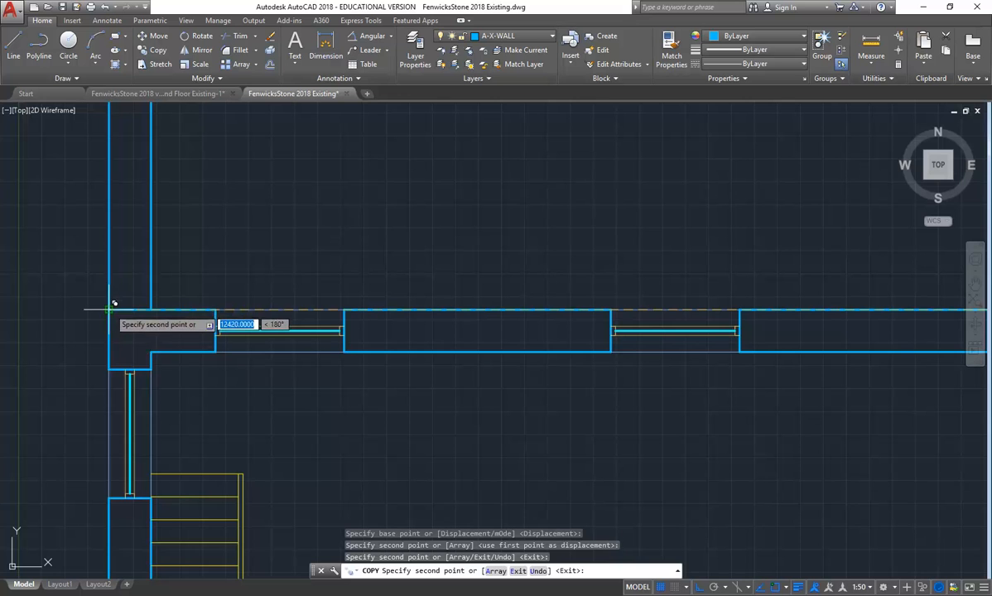
key(Return)
scroll(240, 303, down, 5)
mouse_move(241, 303)
middle_down()
mouse_move(283, 270)
mouse_move(329, 395)
middle_up()
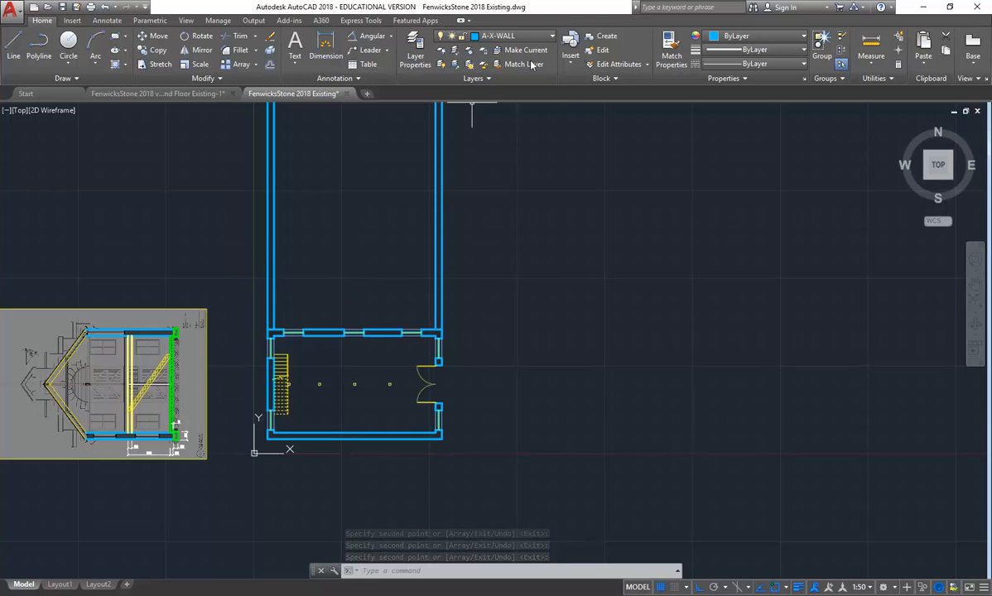
click(511, 37)
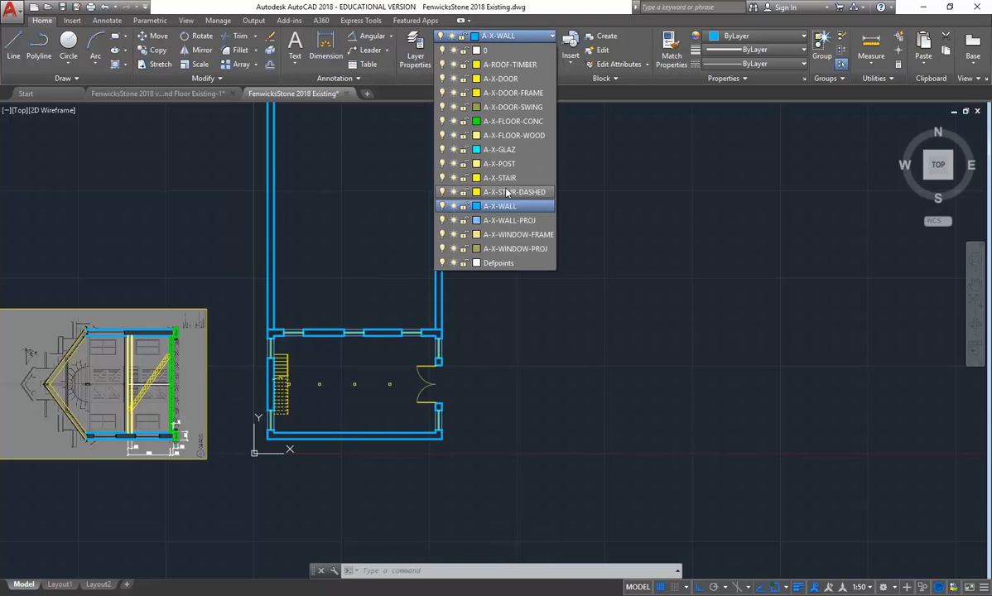
click(499, 37)
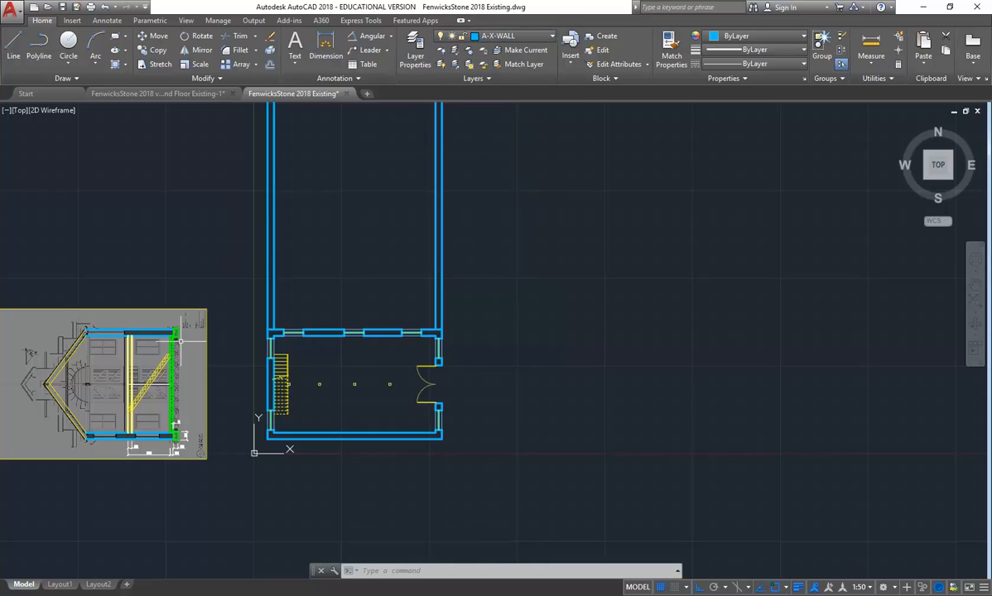
mouse_move(169, 348)
scroll(188, 378, up, 2)
scroll(188, 378, up, 2)
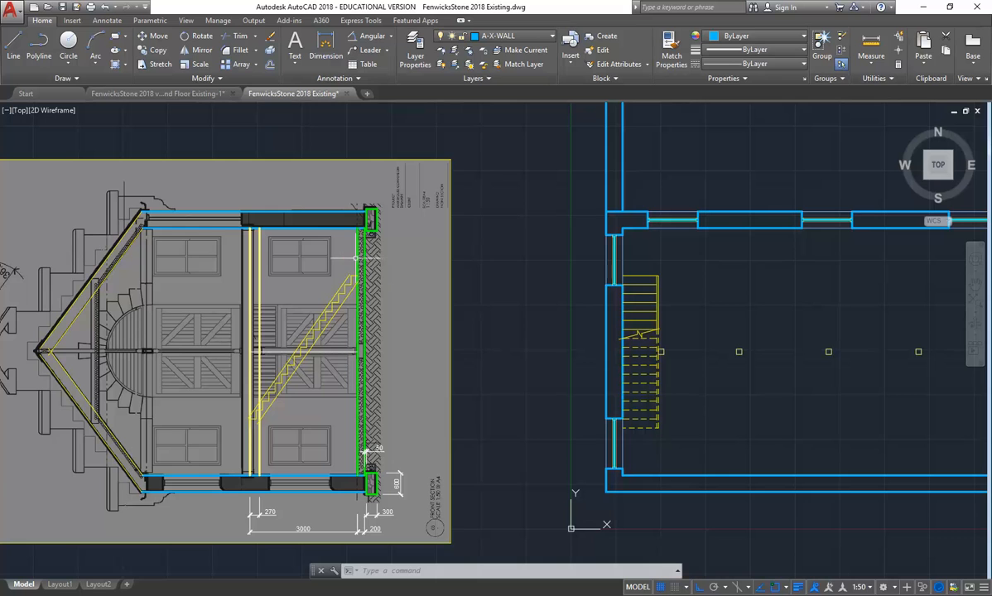
scroll(387, 336, down, 2)
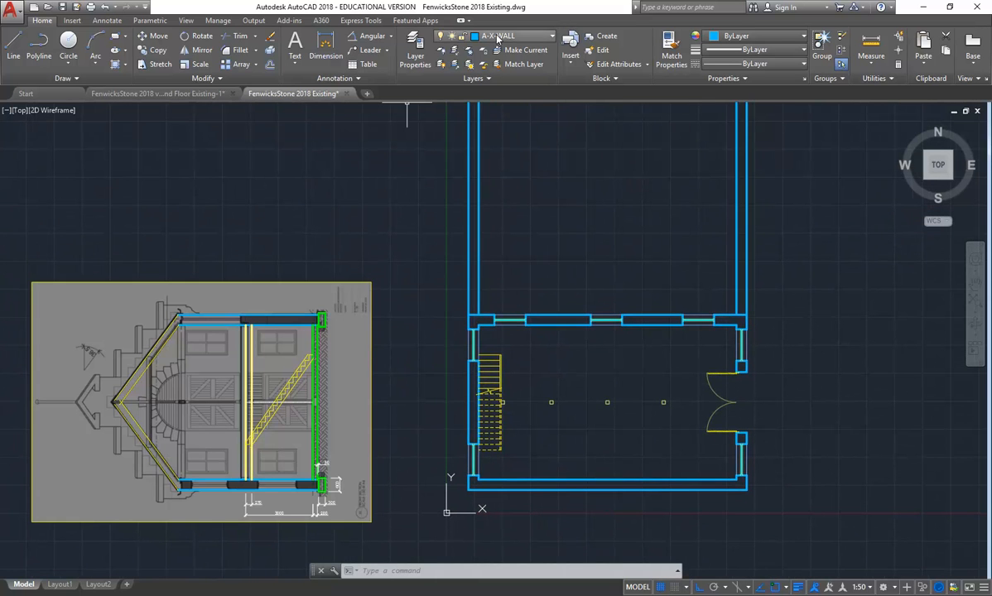
Make layer 0 current and, for a new line, turn on polar tracking and check its increment angle options.
click(498, 38)
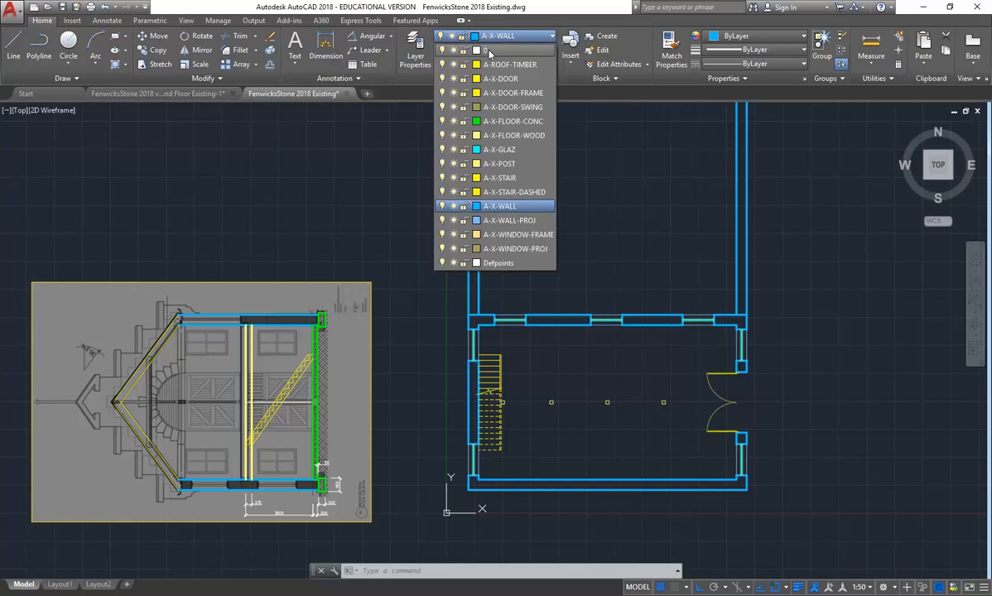
click(488, 52)
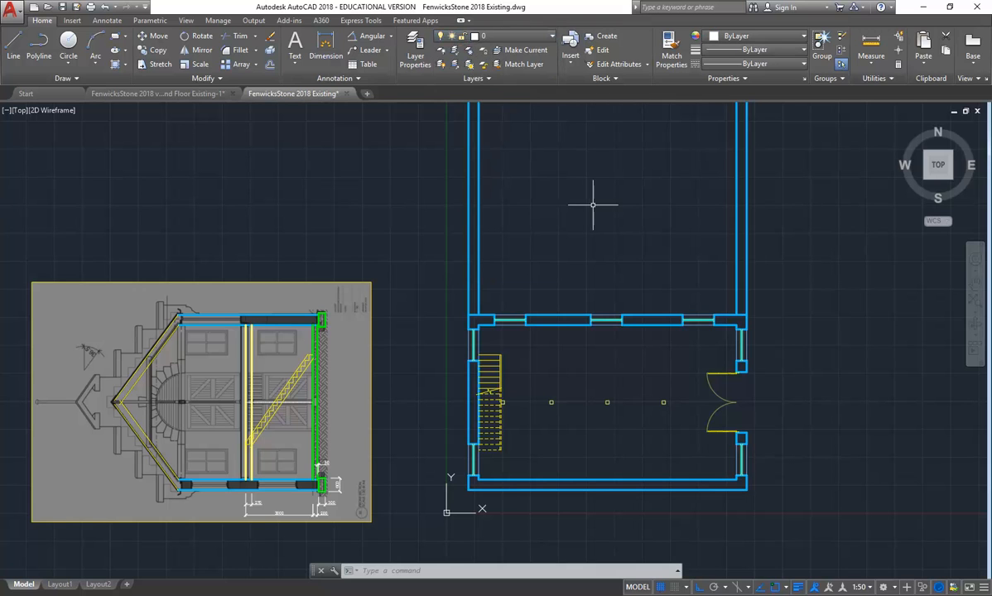
click(13, 48)
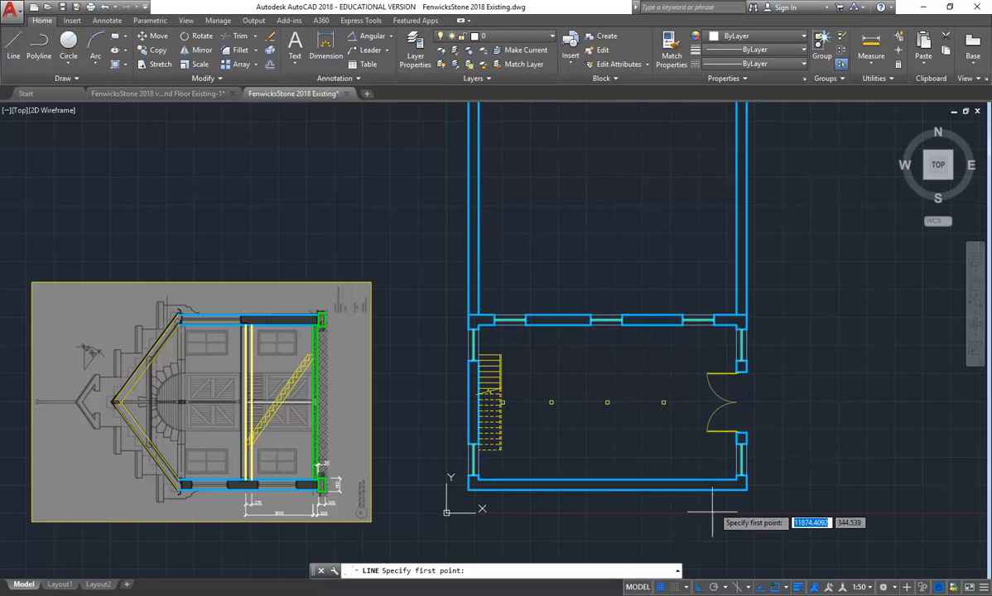
click(714, 588)
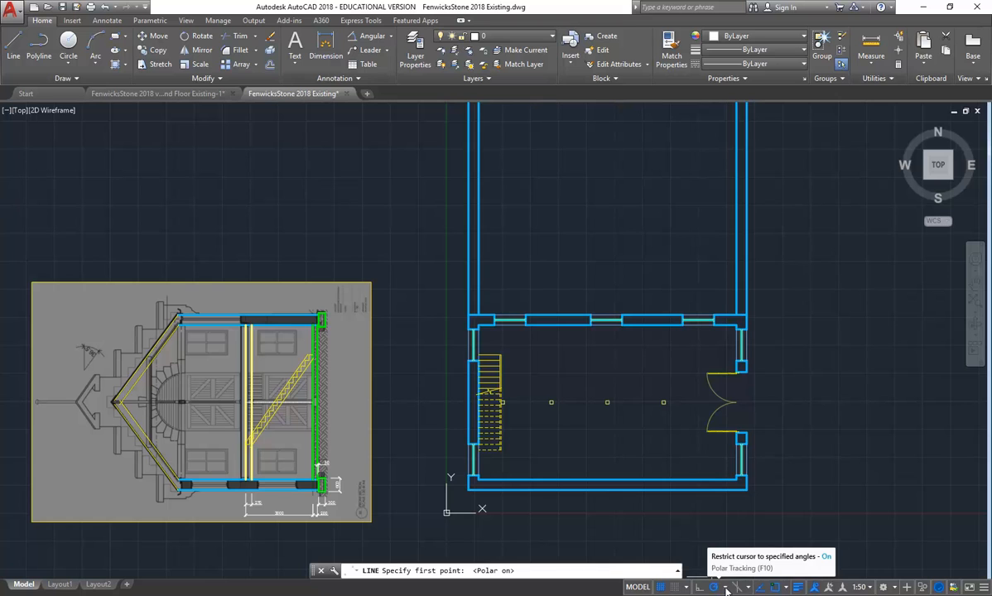
click(726, 589)
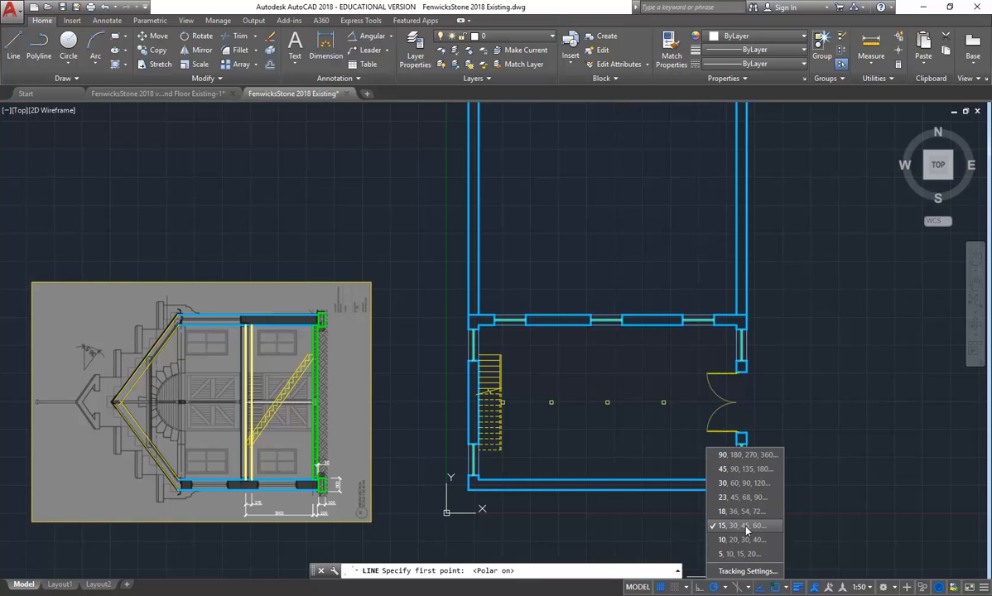
click(726, 587)
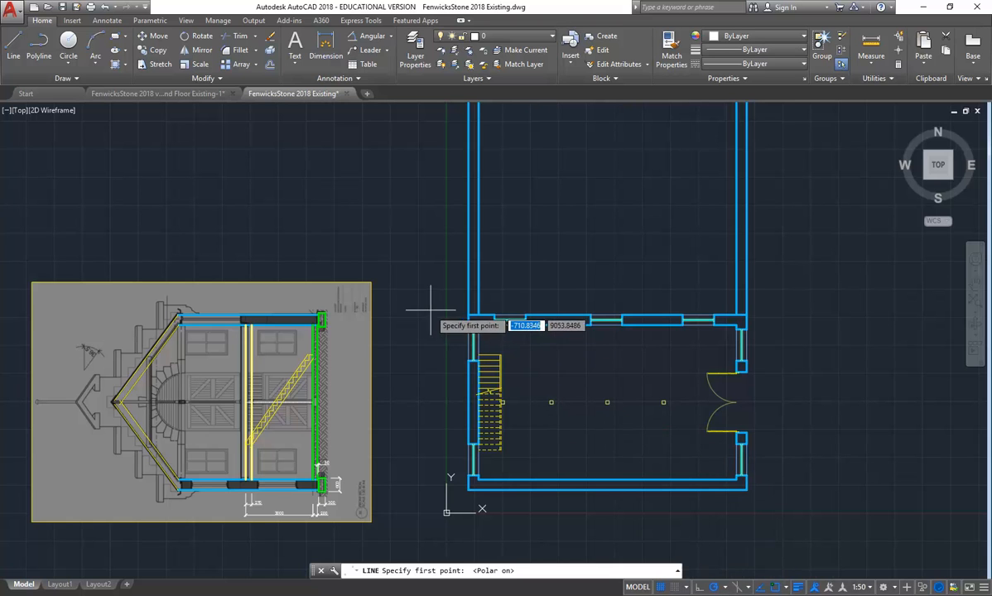
Draw a 135° projection line about 24258 mm long from the plan's north-west outer corner.
click(468, 316)
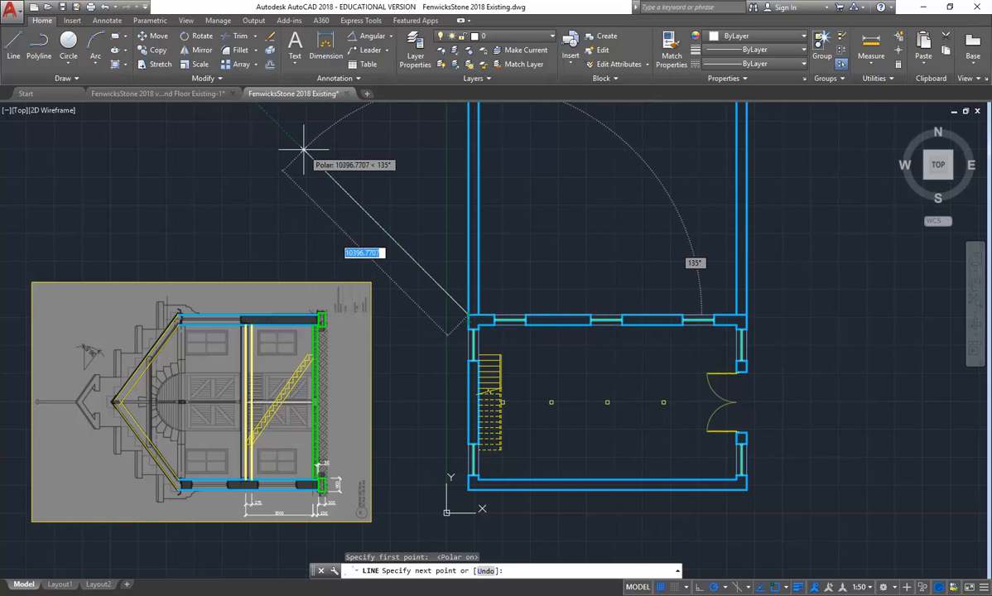
scroll(354, 173, down, 2)
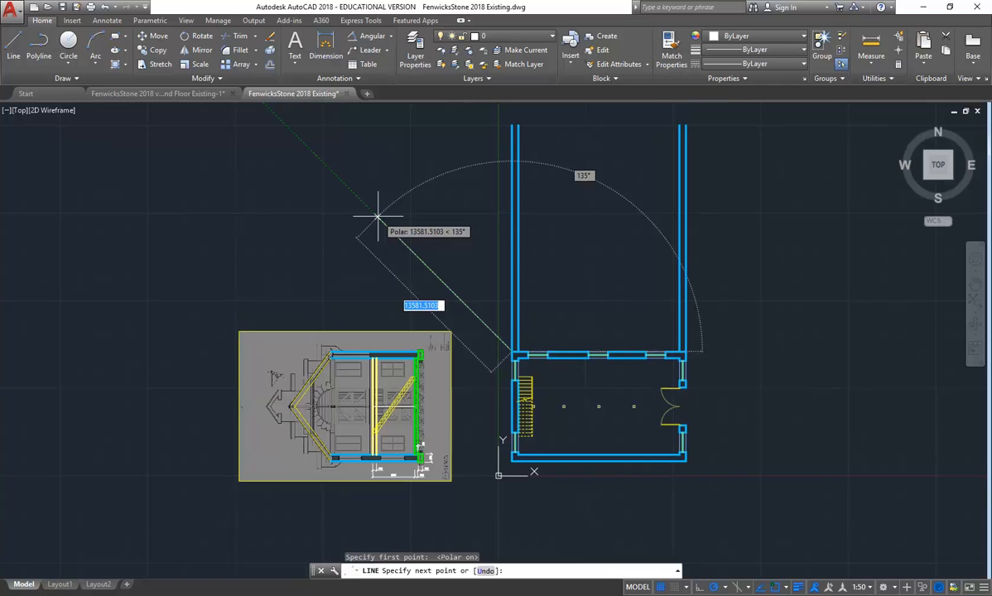
scroll(378, 217, up, 2)
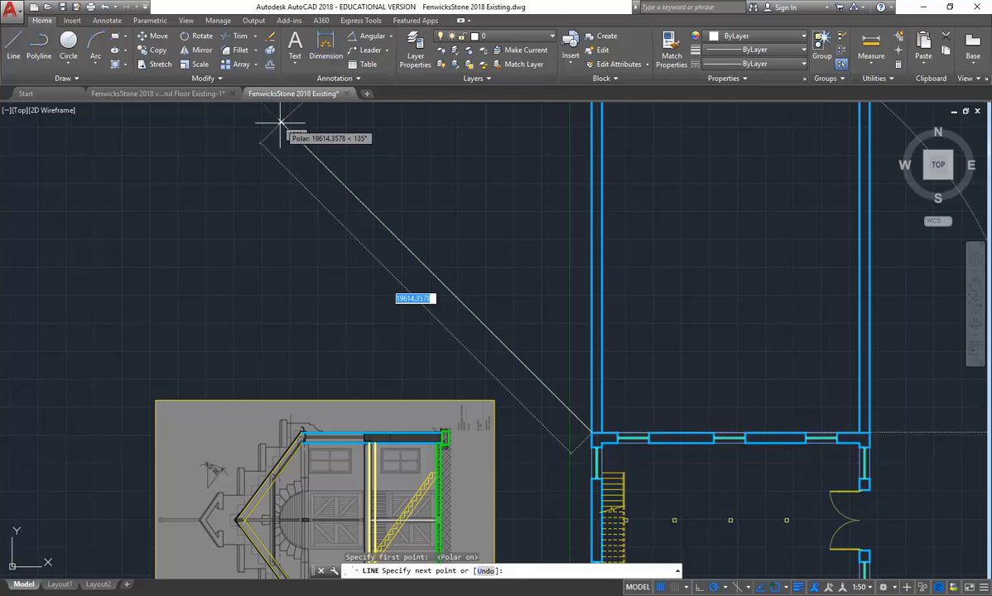
middle_drag(281, 125, 340, 200)
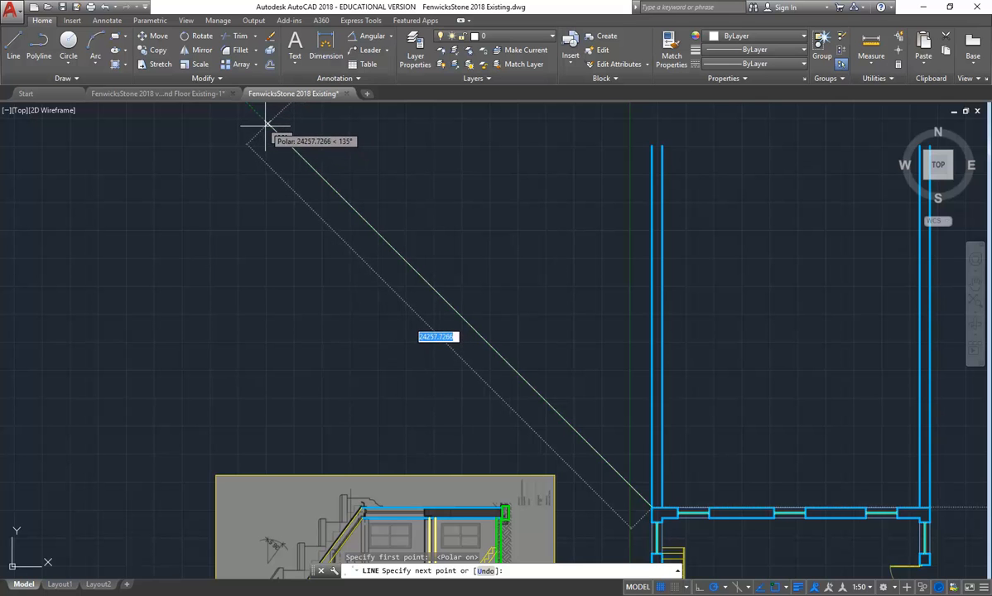
click(266, 124)
right_click(286, 157)
click(313, 163)
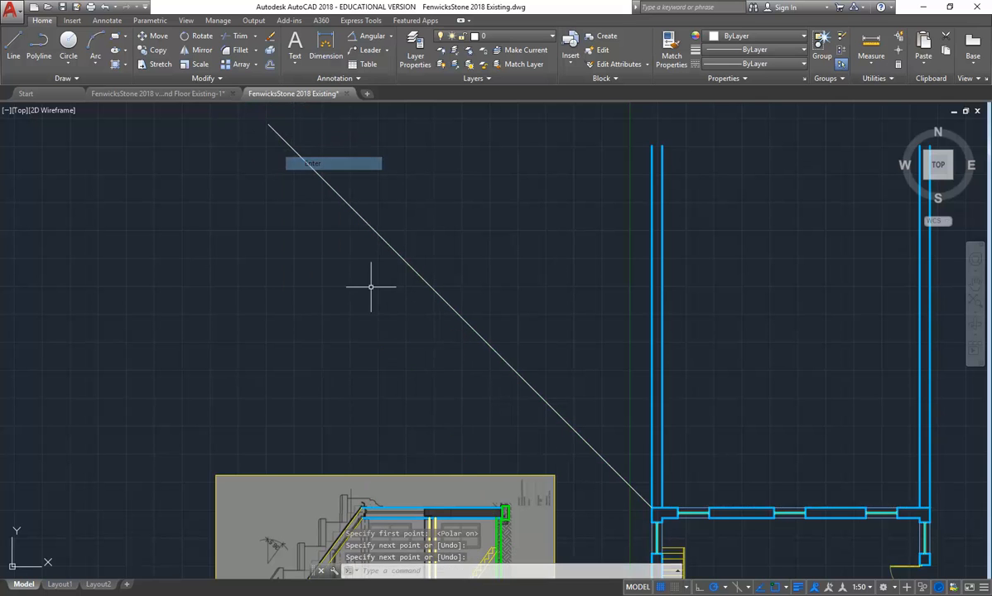
Make A-X-FLOOR-CONC current and draw a vertical line from the section's concrete floor upper face at the wall up to the 135° line.
scroll(365, 273, down, 2)
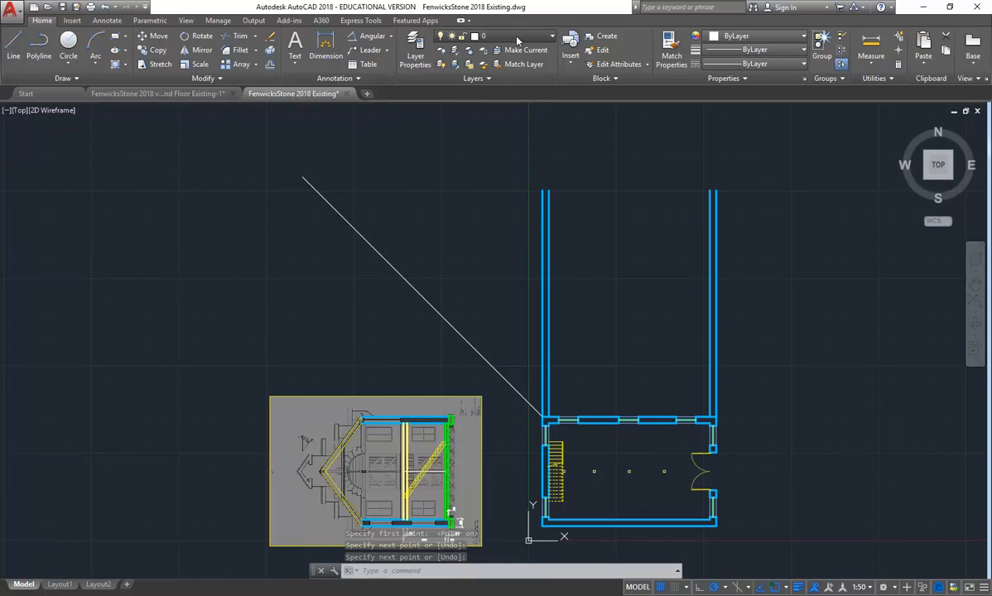
click(482, 33)
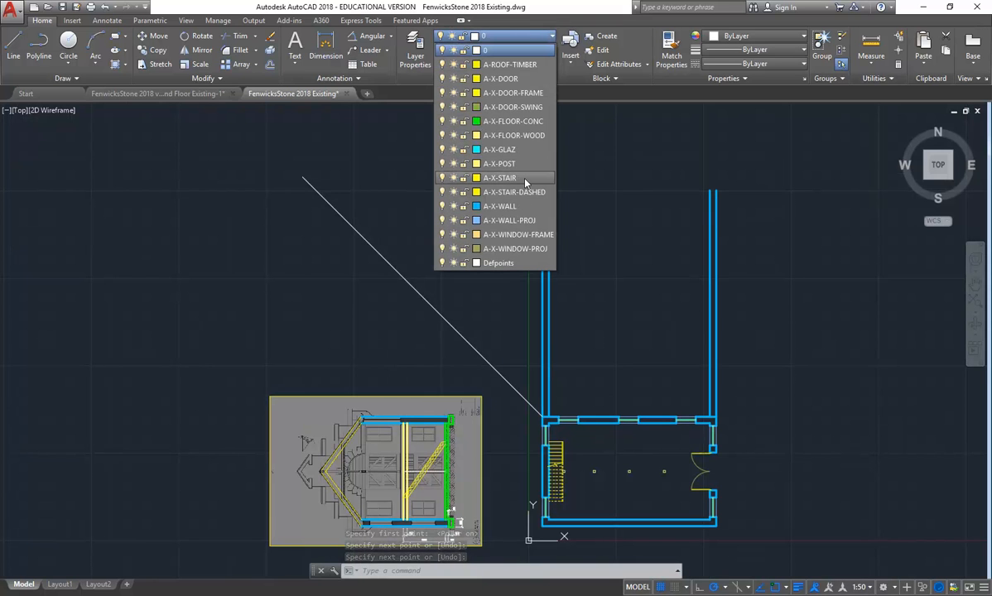
click(510, 122)
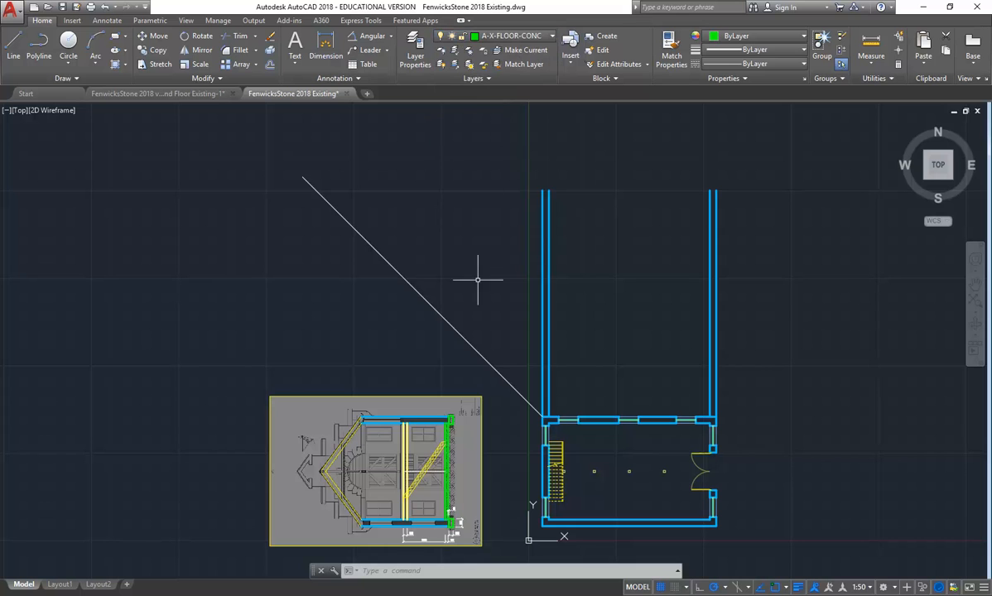
click(13, 46)
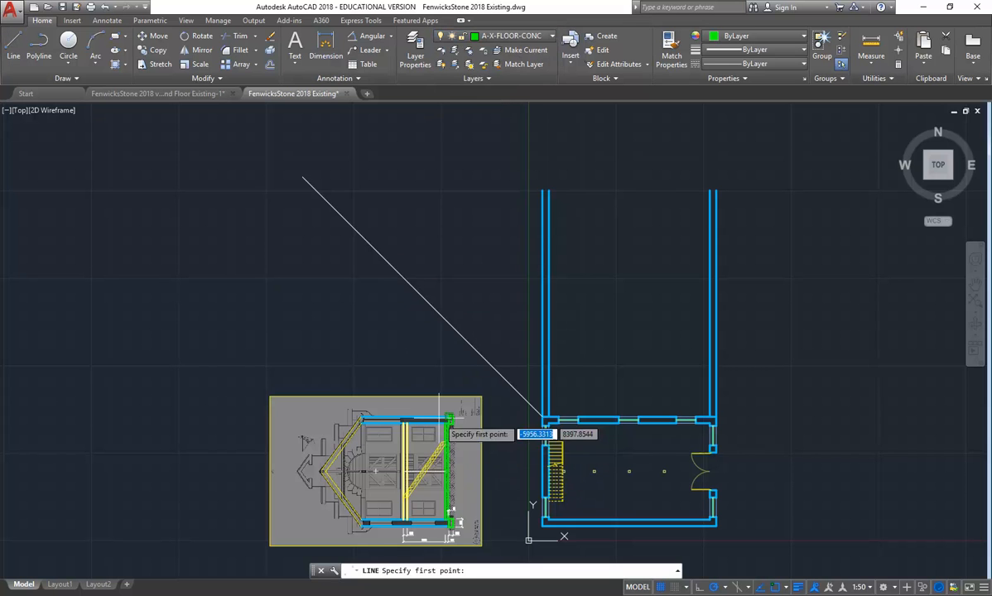
scroll(451, 425, up, 5)
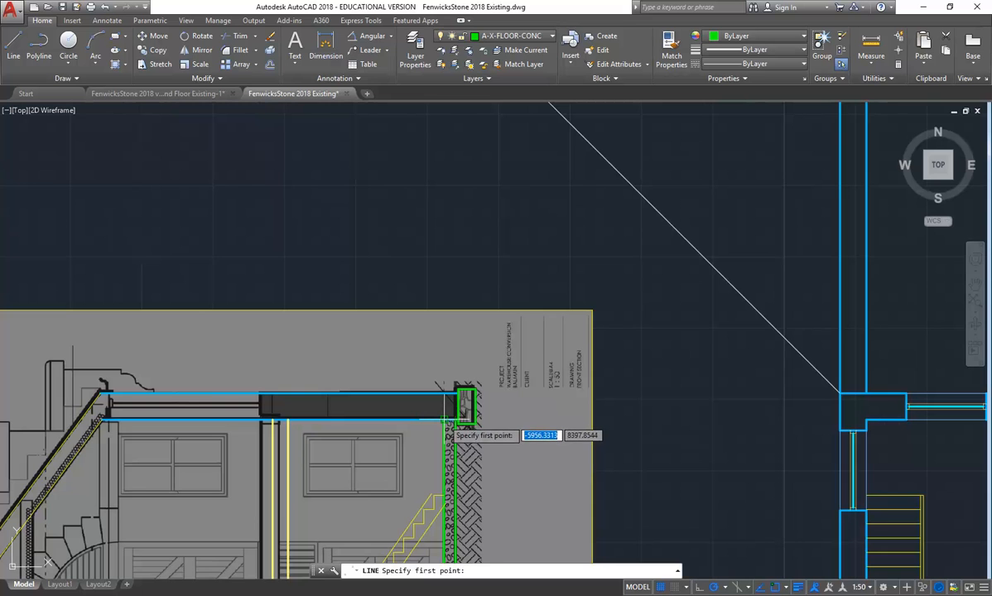
click(453, 420)
scroll(419, 348, down, 2)
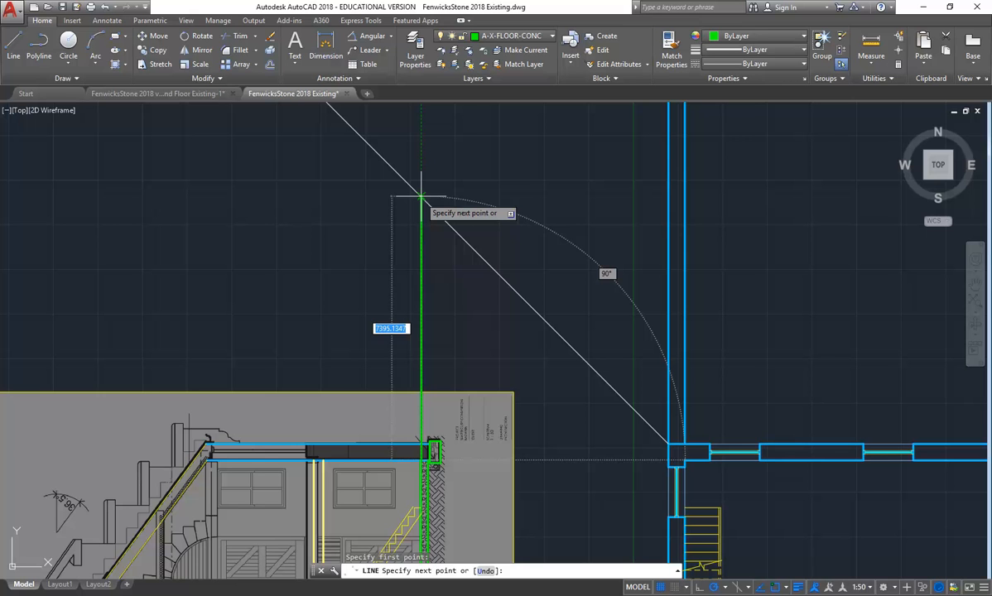
click(422, 196)
Continue the floor line horizontally from the 135° line to the east wall's outer projection line and end it.
middle_drag(644, 214, 452, 215)
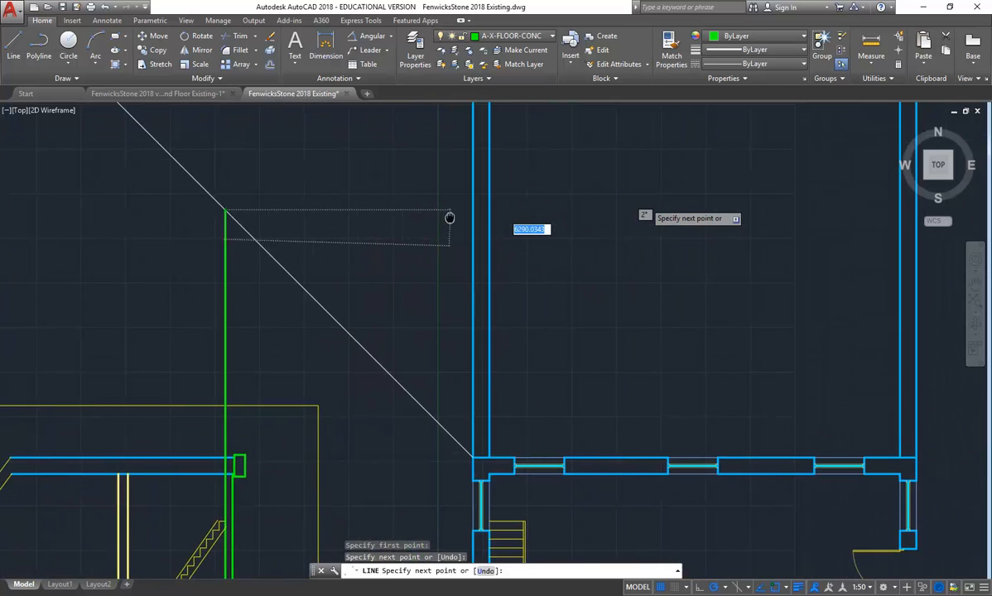
scroll(511, 218, down, 2)
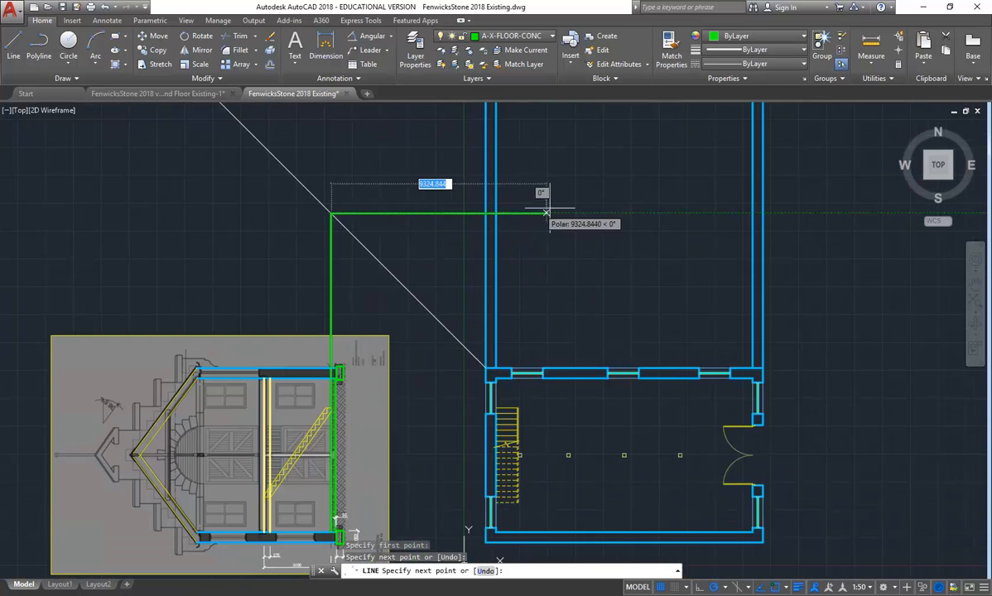
click(761, 214)
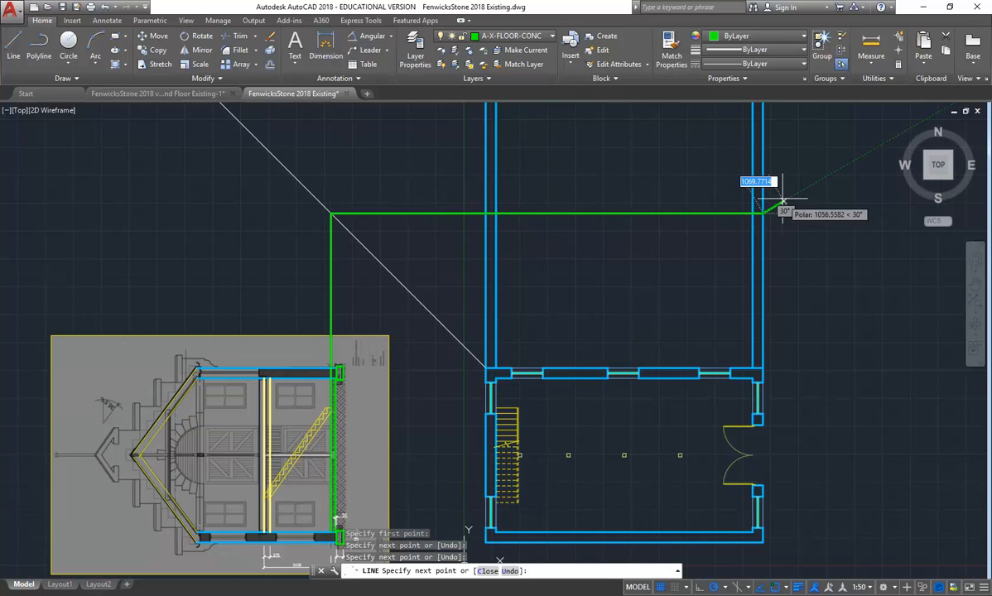
right_click(761, 208)
click(793, 206)
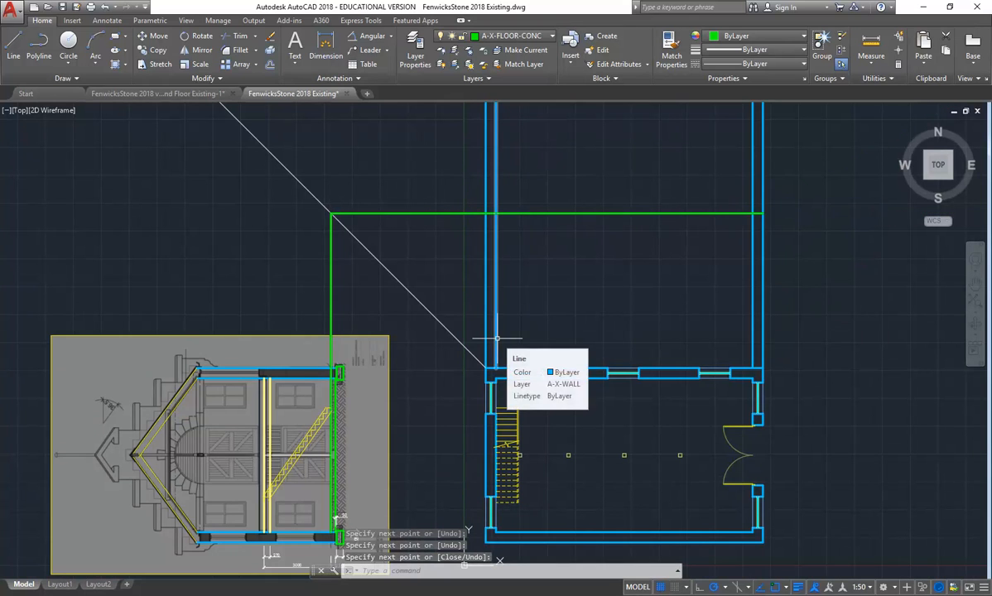
Project the section's concrete floor lower face vertically to the 135° line and horizontally to the east wall's inner projection line.
right_click(507, 190)
click(544, 197)
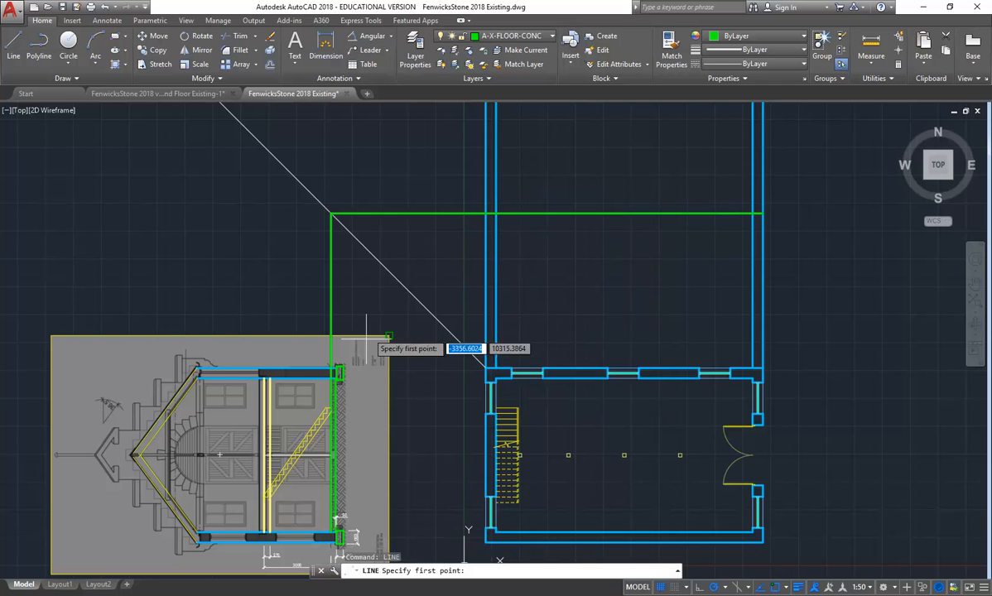
scroll(323, 389, up, 5)
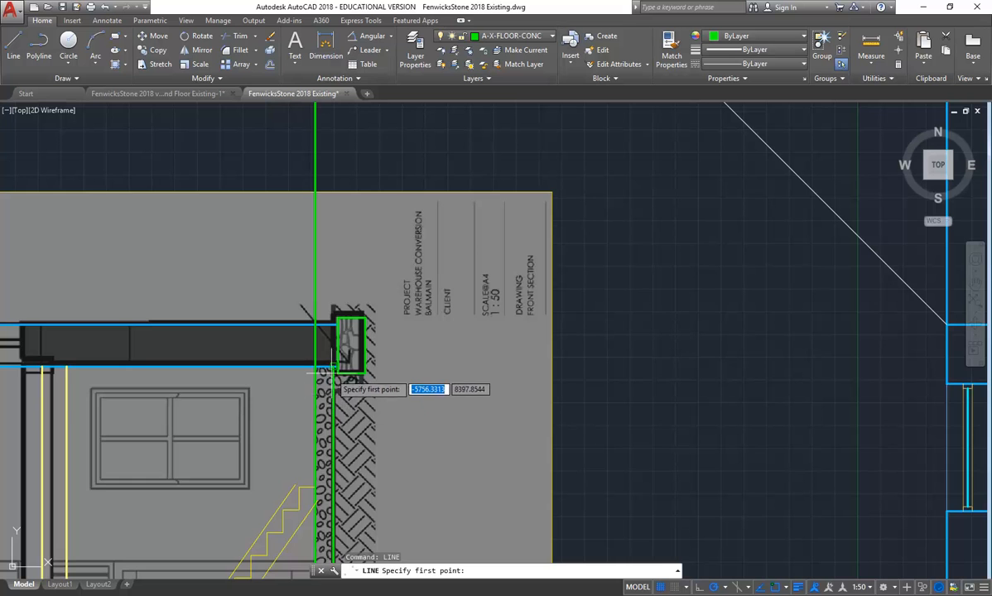
click(334, 367)
scroll(330, 343, down, 5)
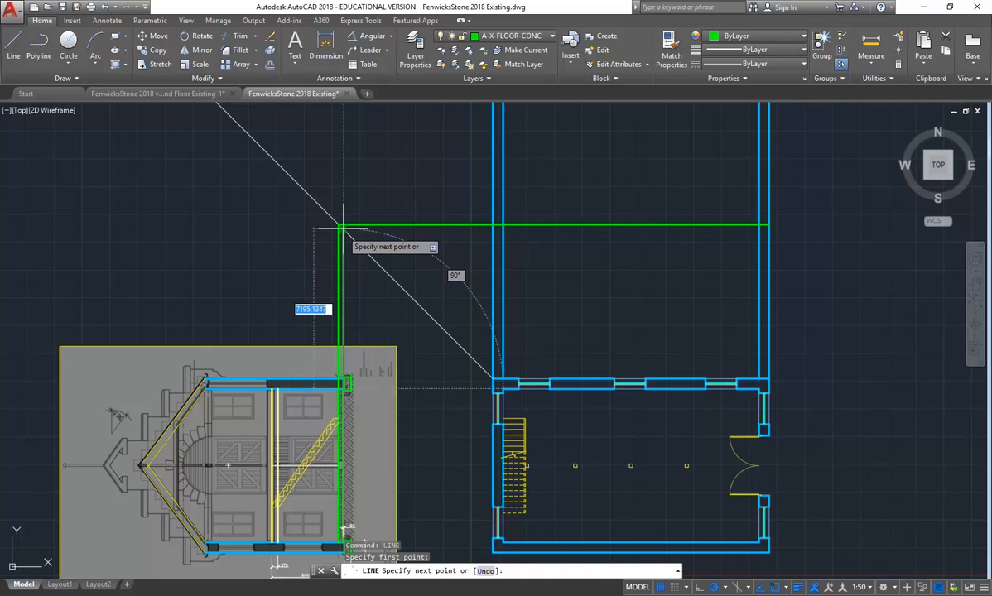
click(341, 225)
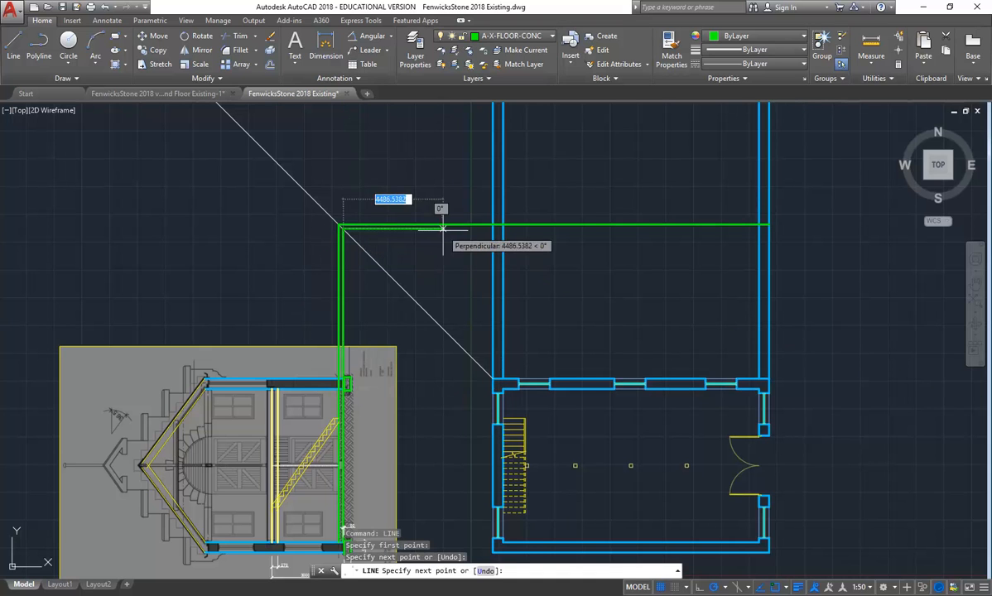
click(760, 226)
key(Return)
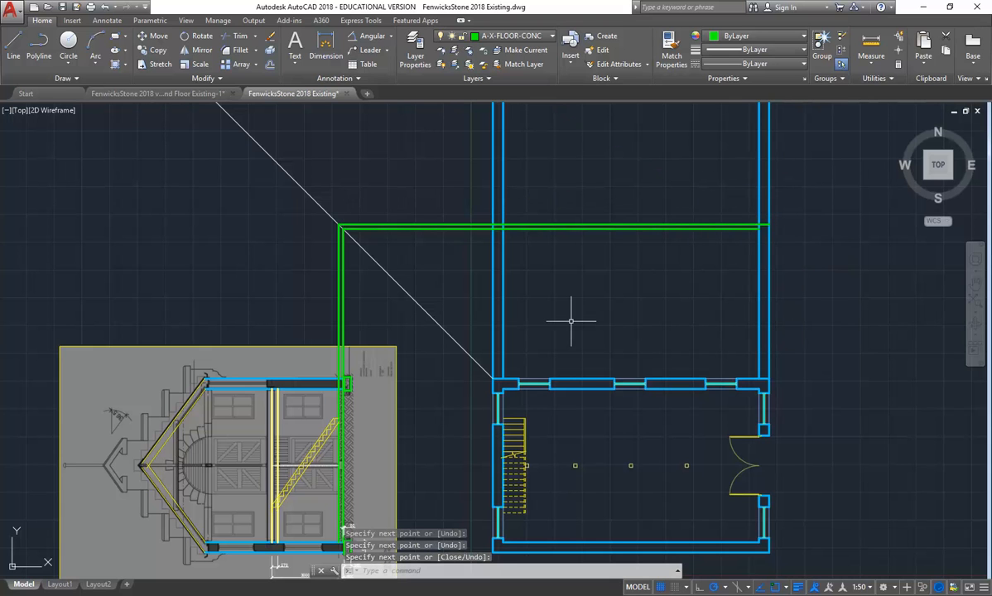
Make A-X-FLOOR-WOOD current and project the timber floor's lower face up to the 135° line and across to the east wall's inner line.
right_click(223, 246)
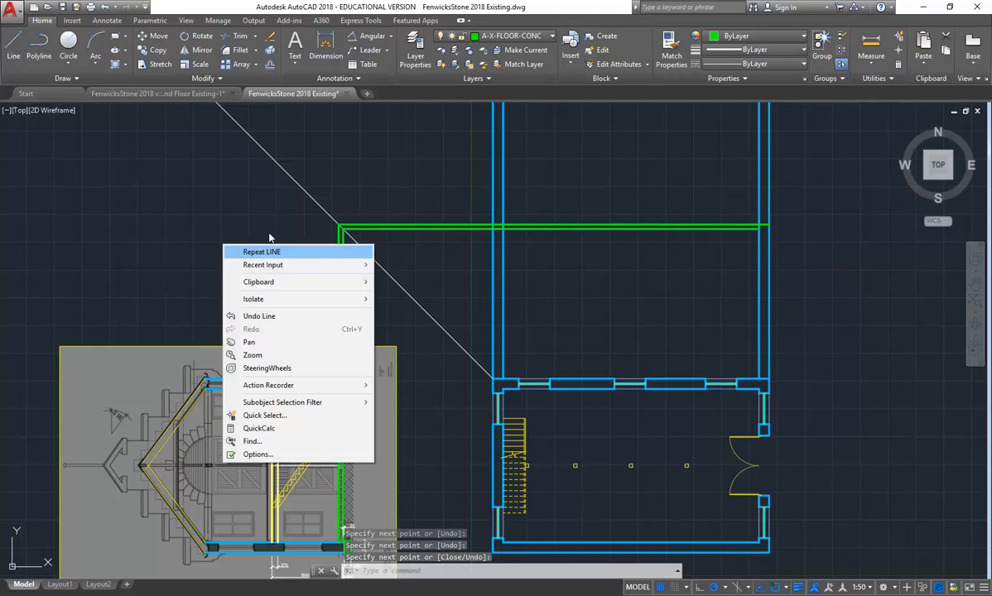
click(511, 37)
click(511, 36)
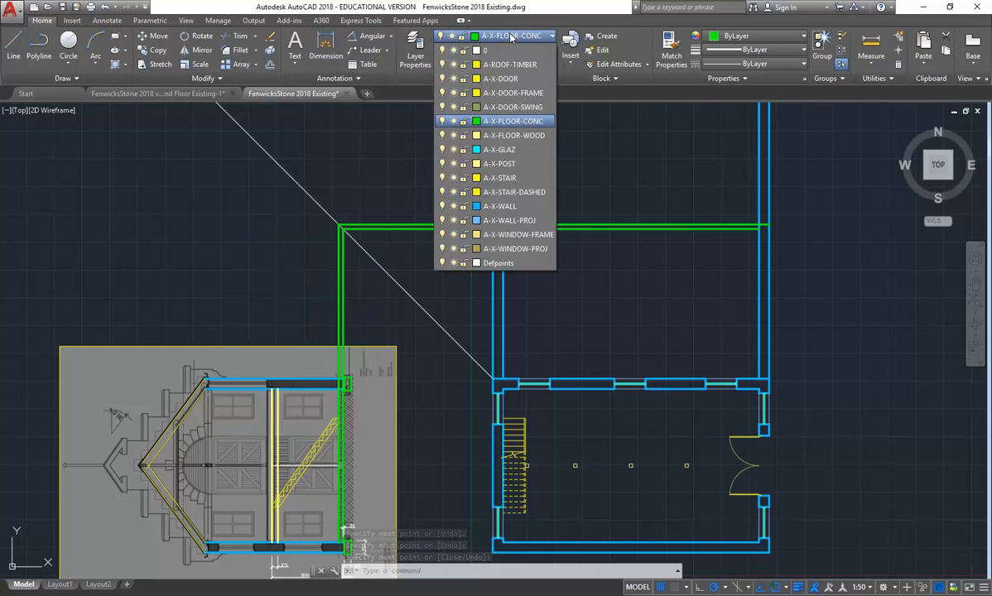
click(519, 136)
click(13, 45)
click(278, 383)
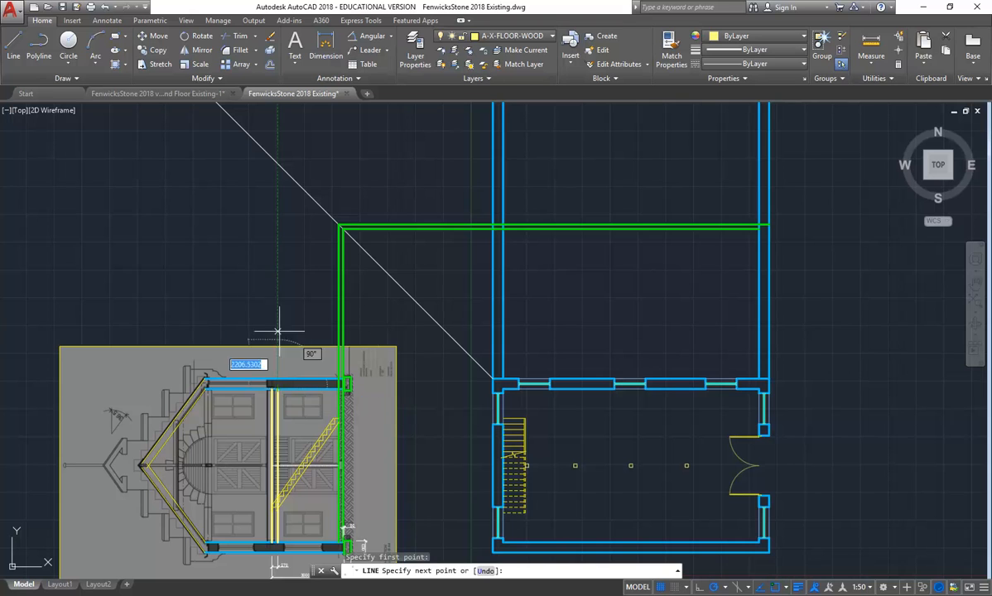
click(278, 164)
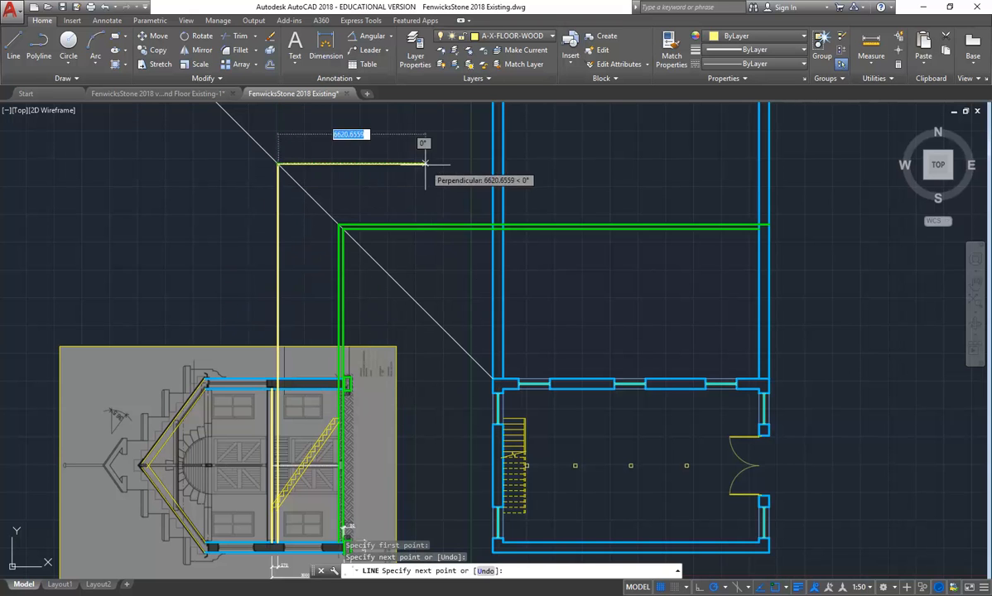
click(759, 164)
key(Return)
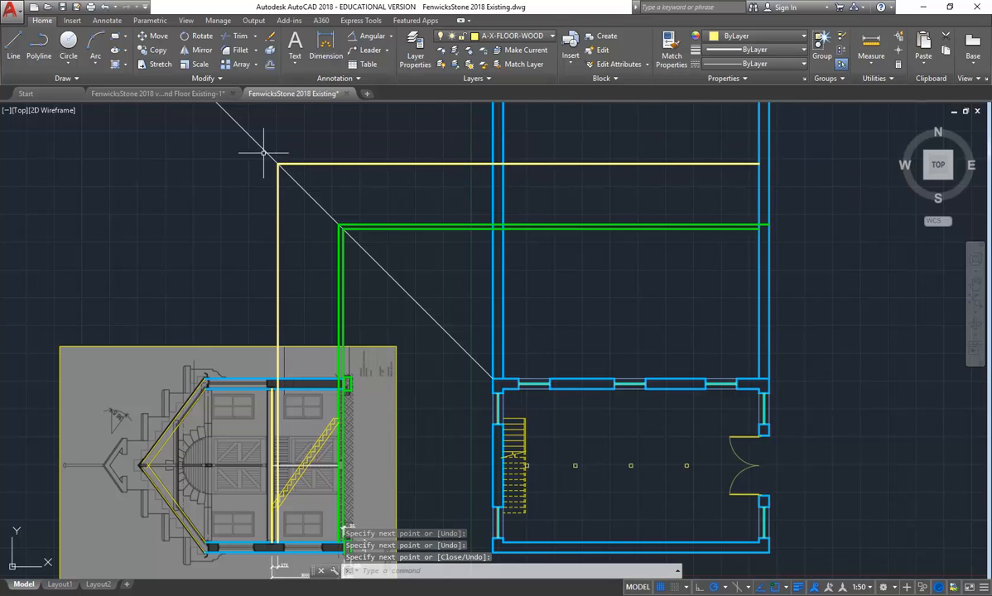
Project the timber floor's upper face from the section up to the 135° line and across to the east wall's inner line.
right_click(196, 182)
click(217, 187)
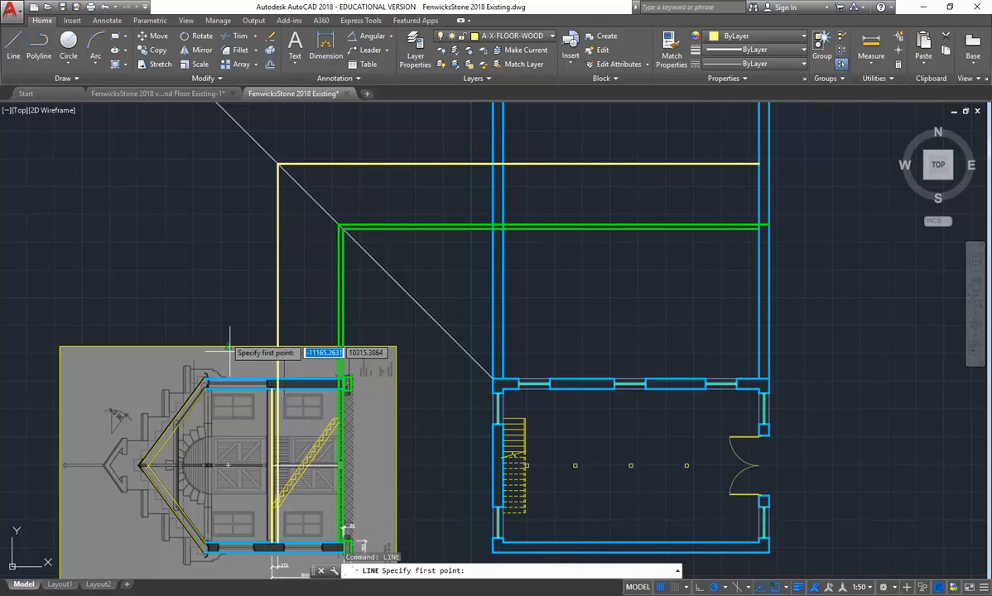
click(273, 386)
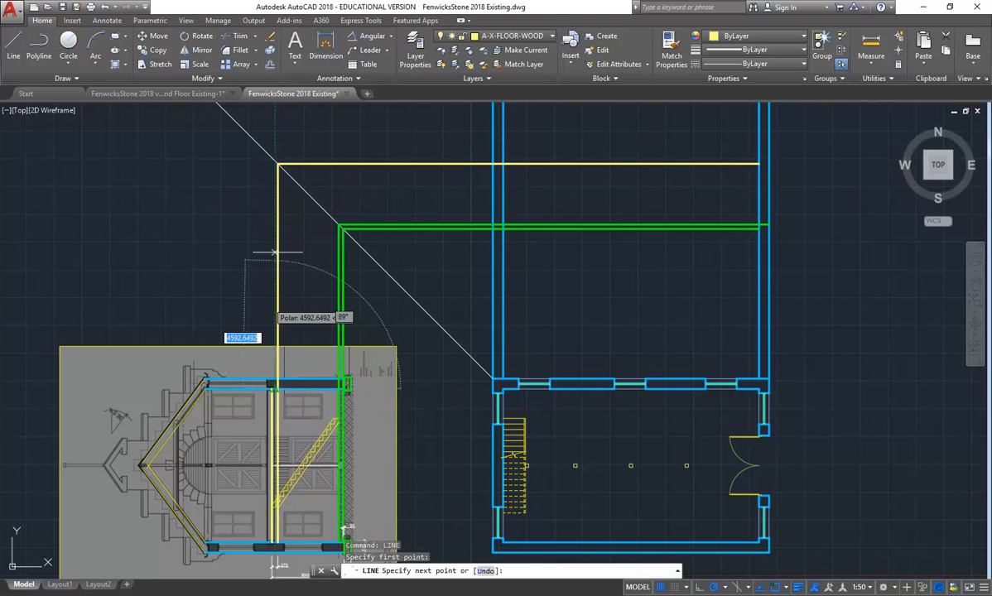
click(273, 157)
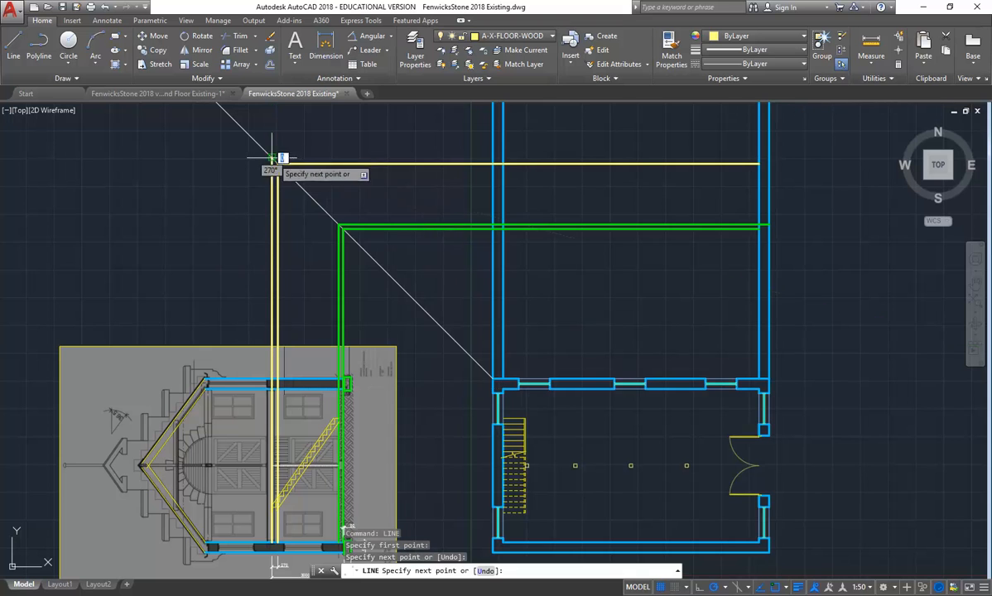
click(758, 157)
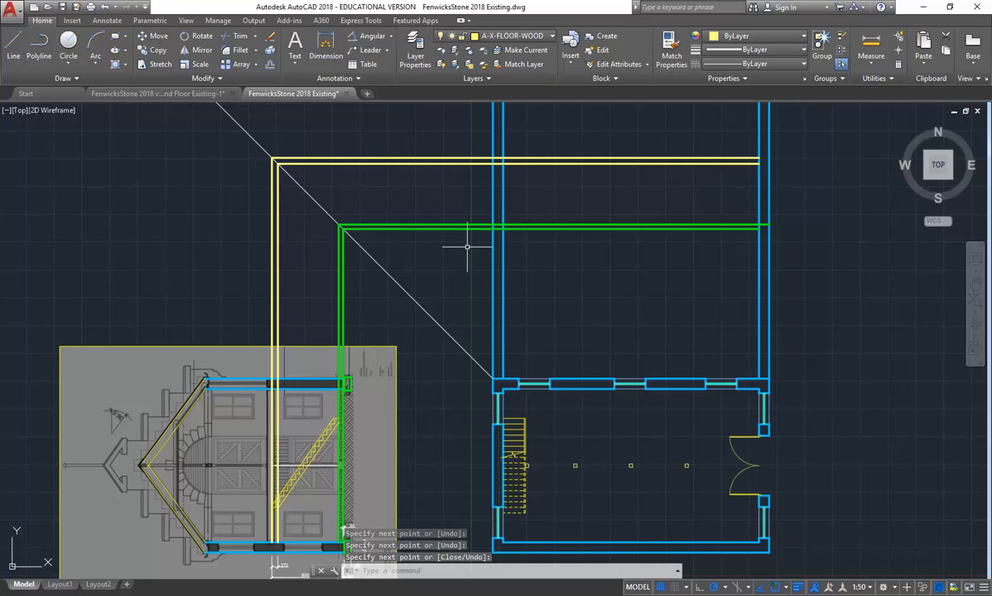
Fillet the inner and the outer pairs of rafter lines to sharp corners at the section's roof ridge.
scroll(593, 339, down, 3)
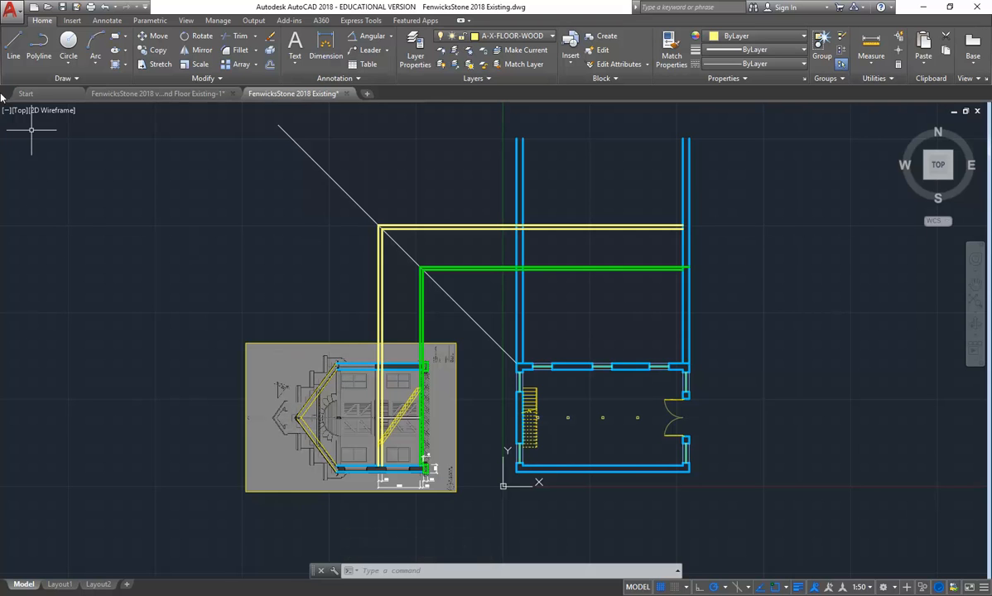
click(13, 48)
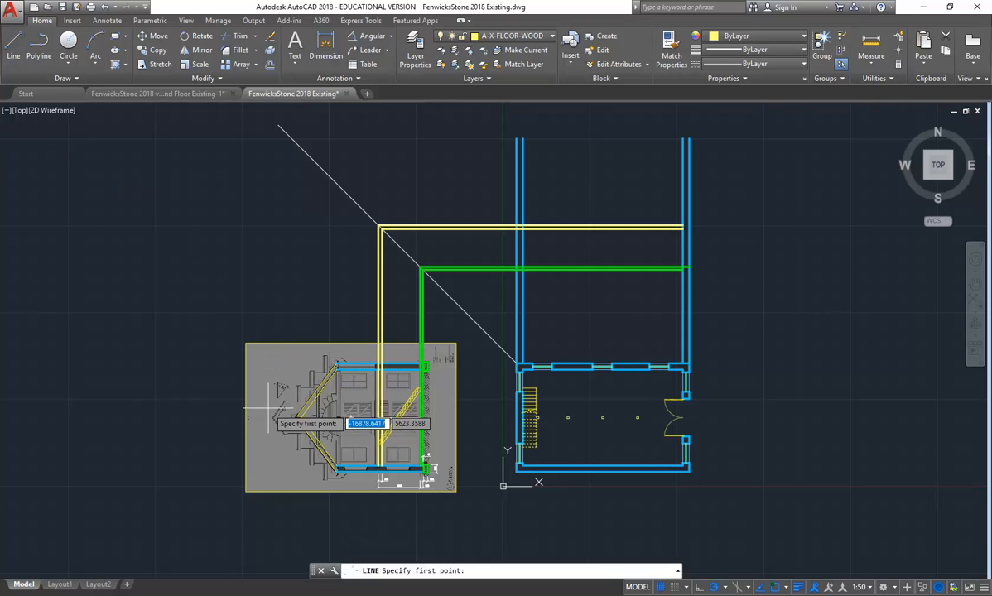
scroll(311, 402, up, 6)
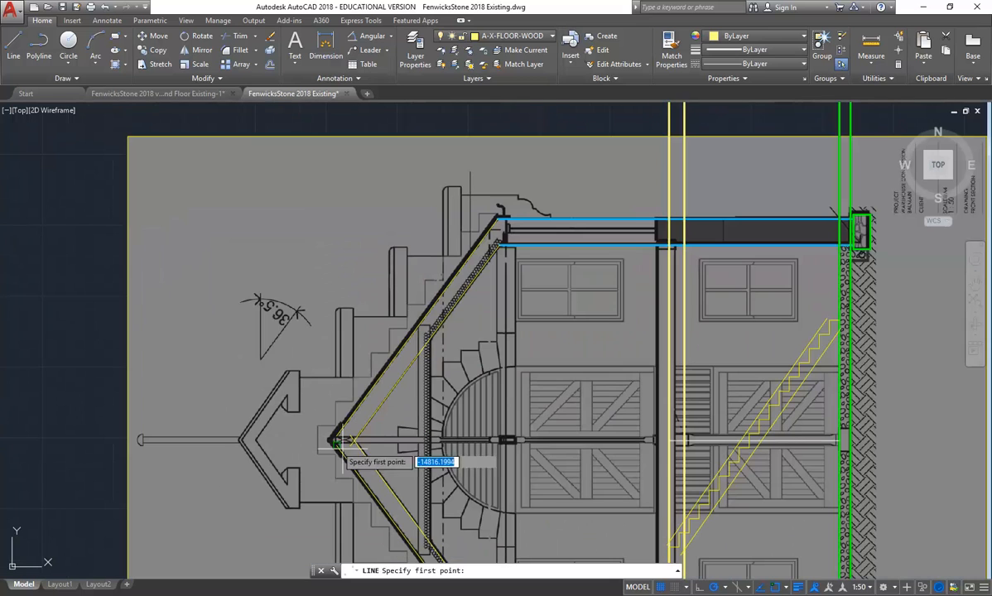
scroll(331, 461, up, 3)
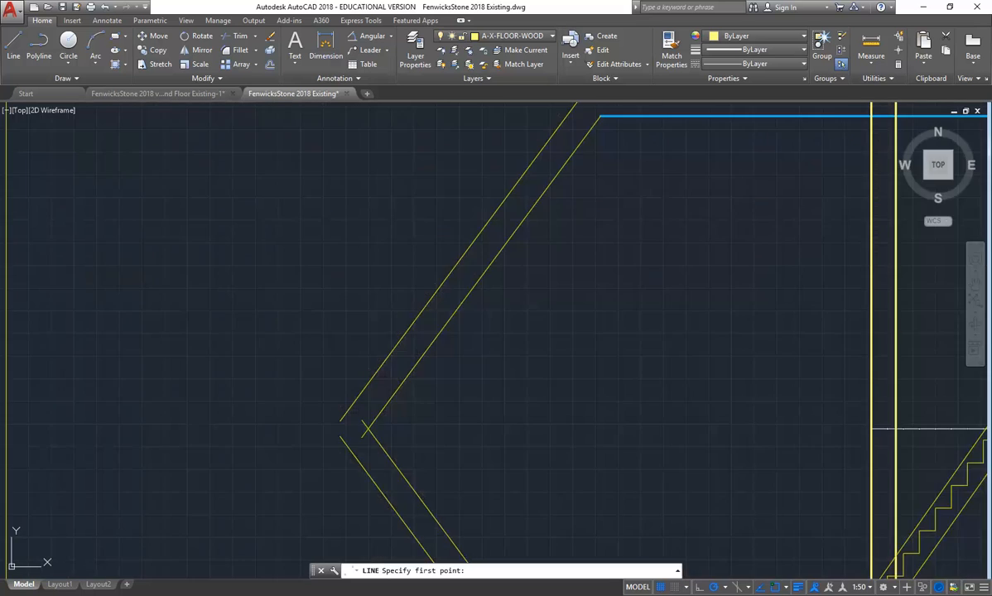
click(239, 52)
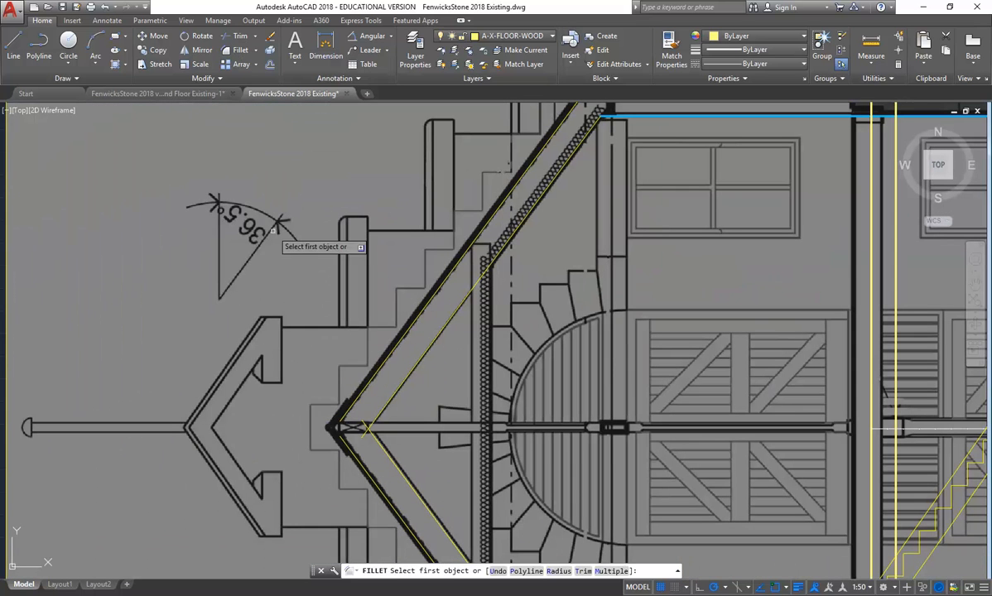
click(375, 416)
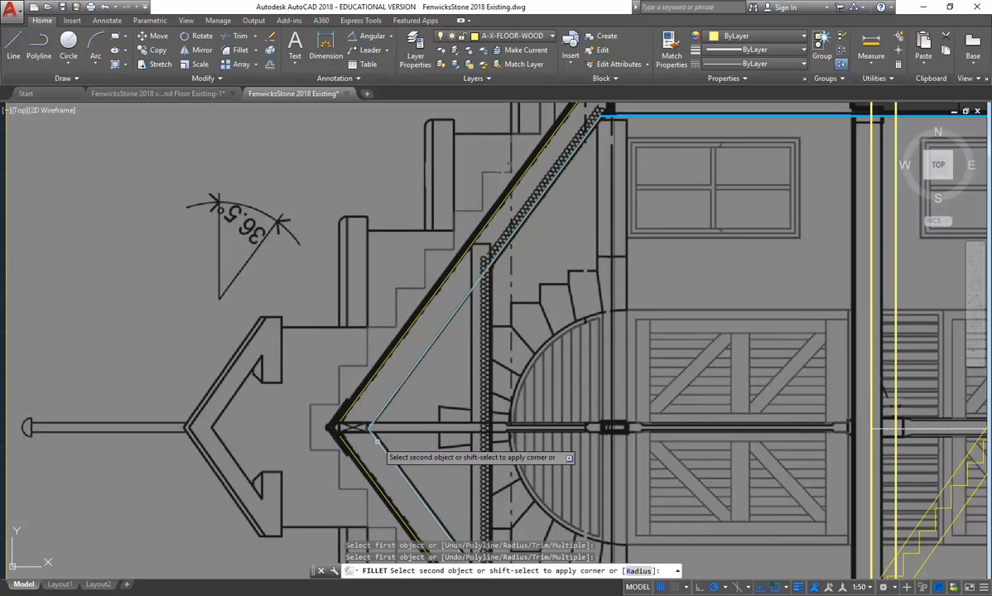
click(373, 440)
right_click(323, 398)
click(353, 175)
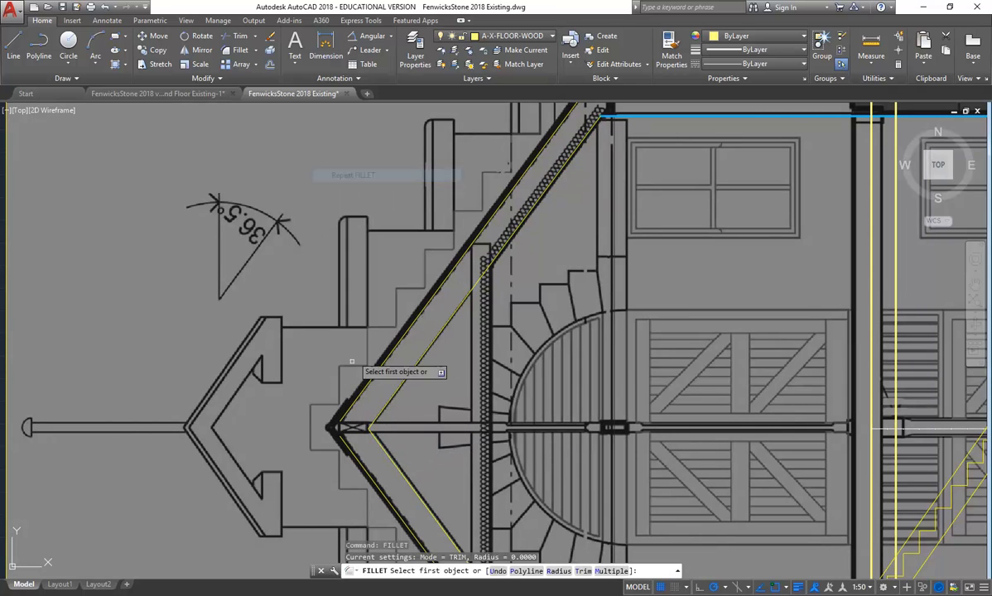
click(348, 427)
click(343, 434)
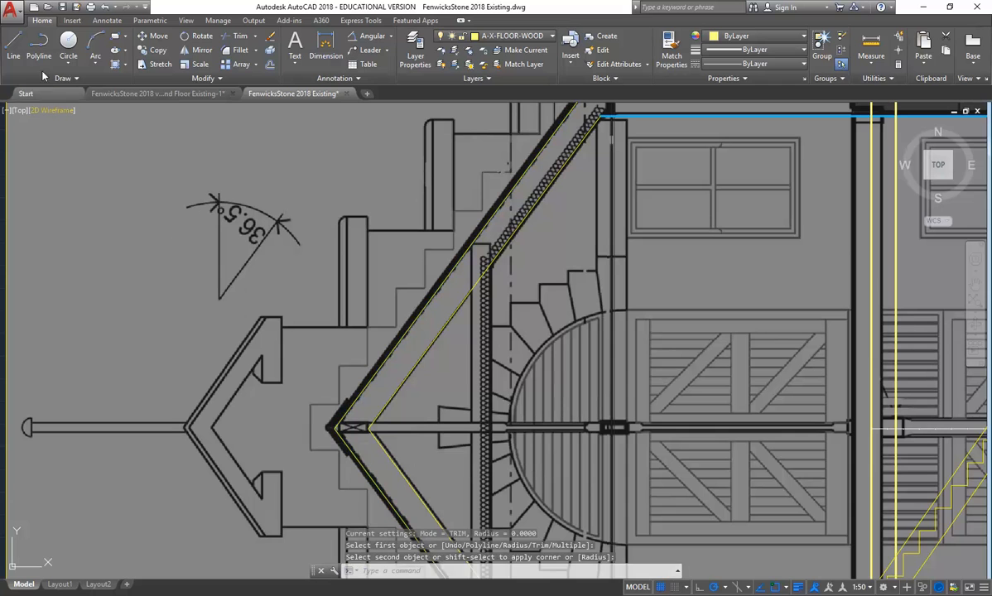
Draw a line from the roof ridge apex vertically to the 135° line and horizontally to the east wall's inner projection line.
click(14, 48)
click(335, 427)
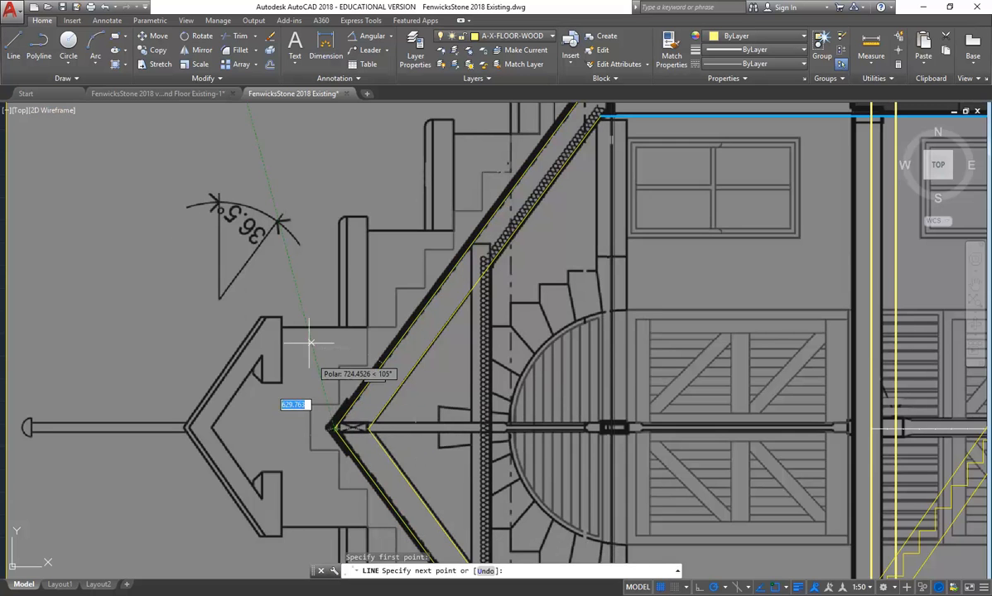
scroll(295, 431, down, 5)
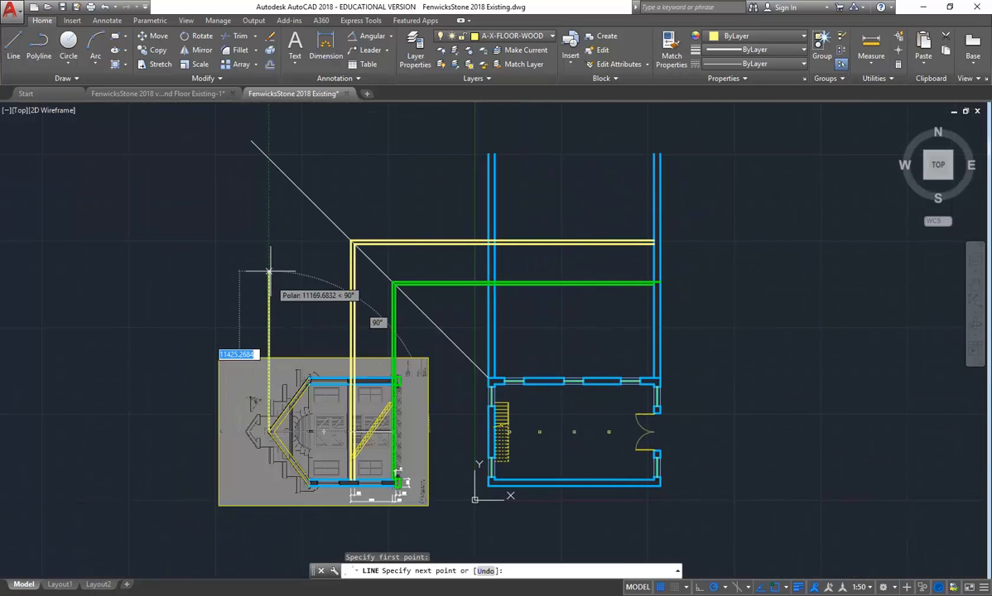
click(269, 157)
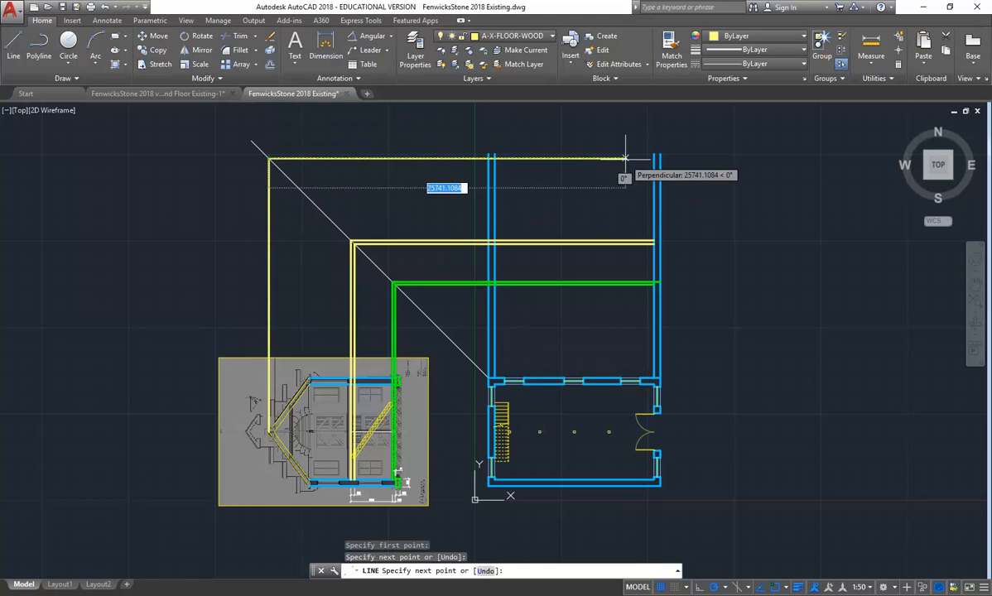
click(654, 157)
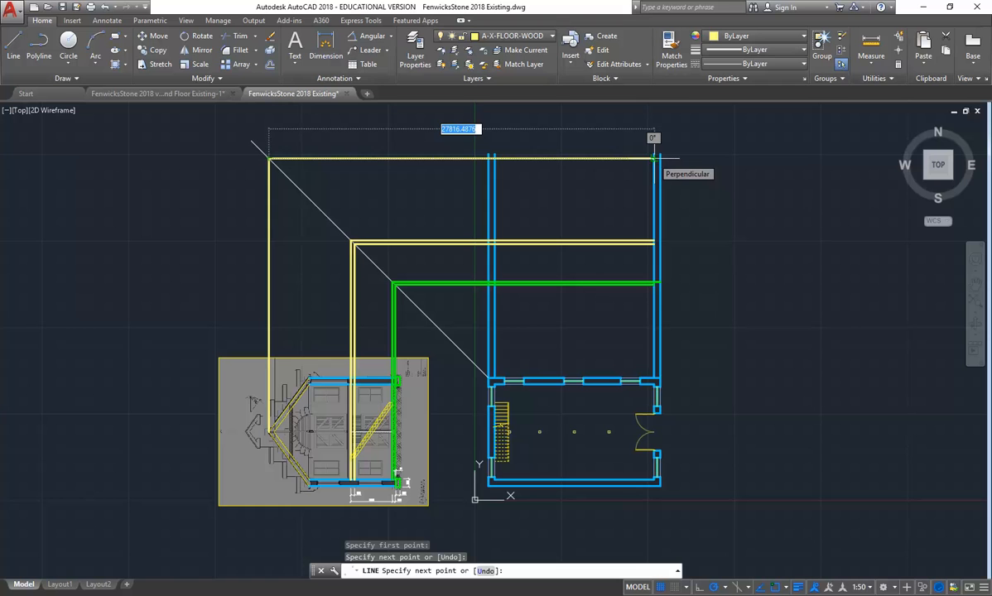
click(654, 158)
right_click(587, 156)
click(601, 166)
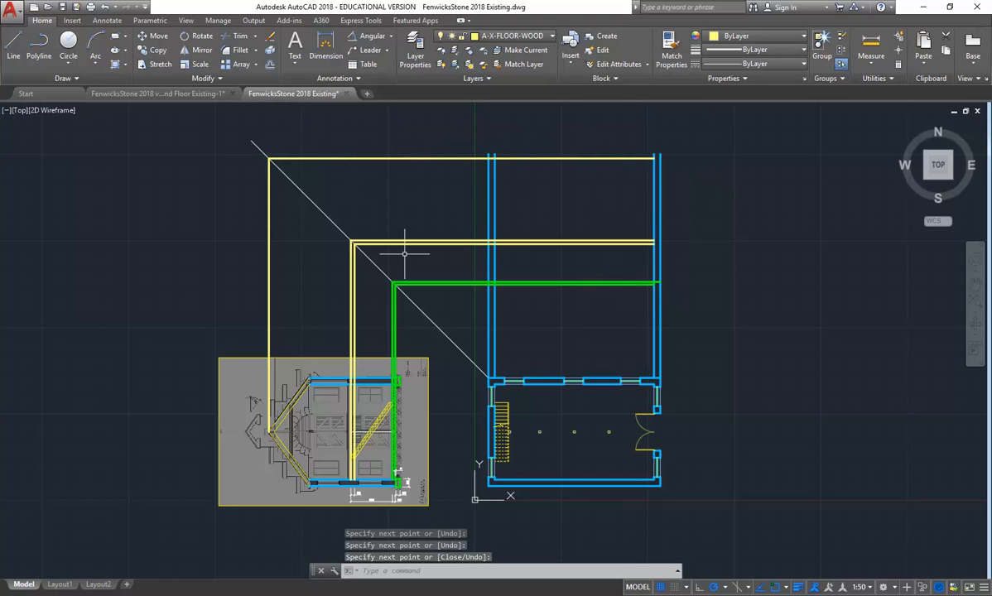
Project the wall top at the section's eaves vertically to the 135° line and horizontally to the east wall's inner projection line.
right_click(315, 266)
click(331, 276)
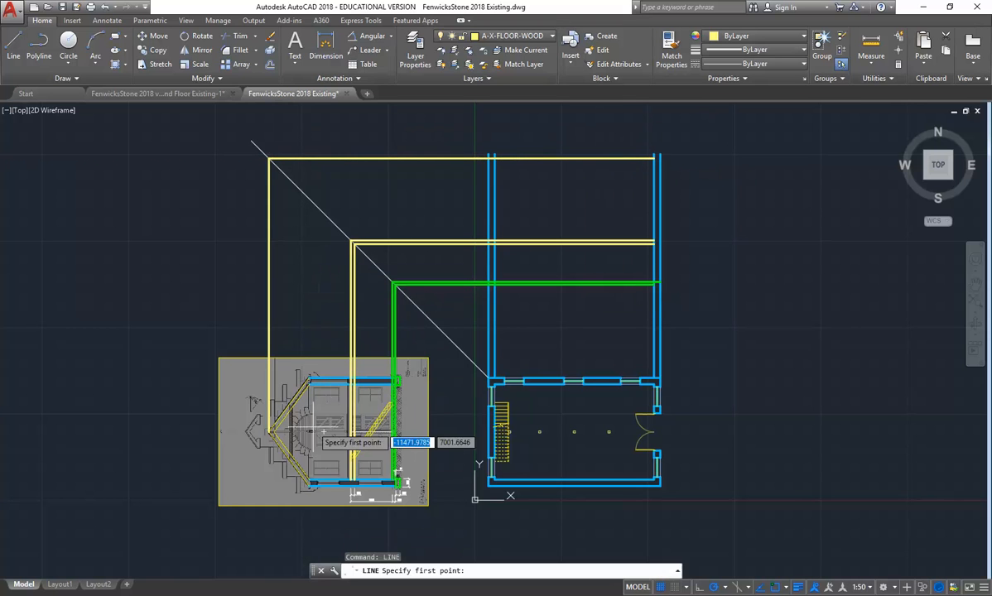
click(309, 482)
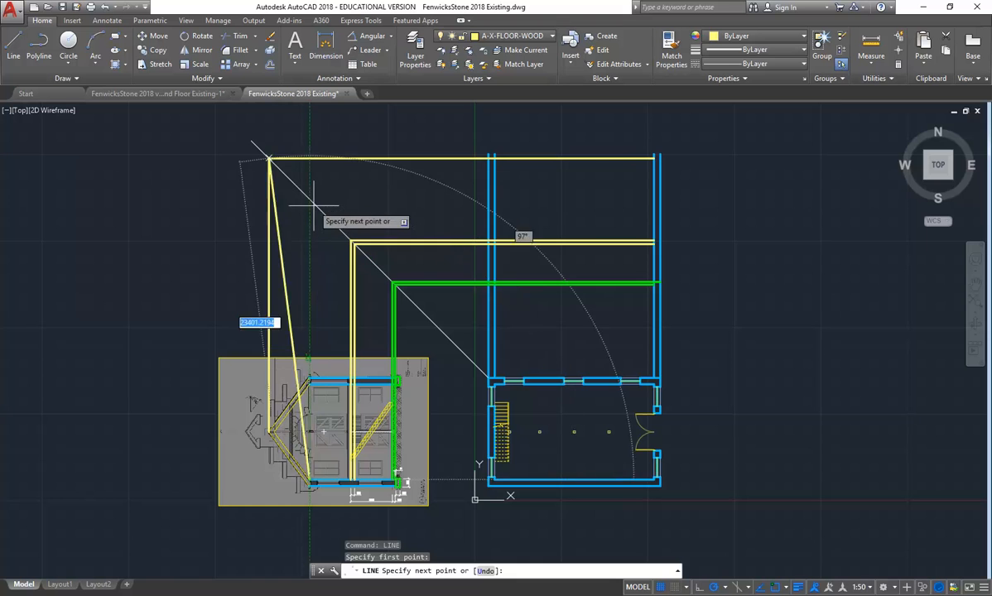
click(309, 199)
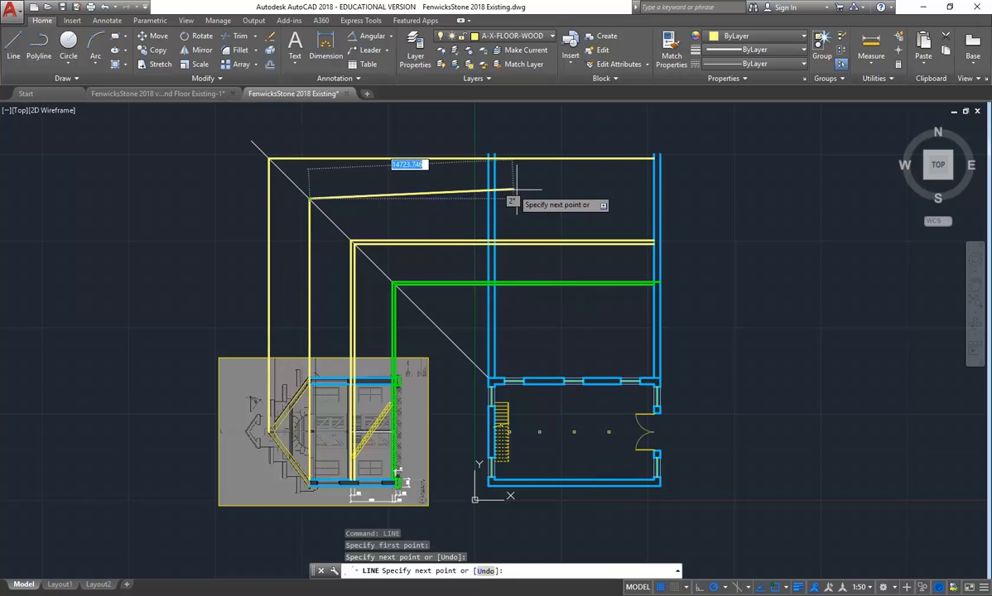
click(656, 198)
right_click(656, 199)
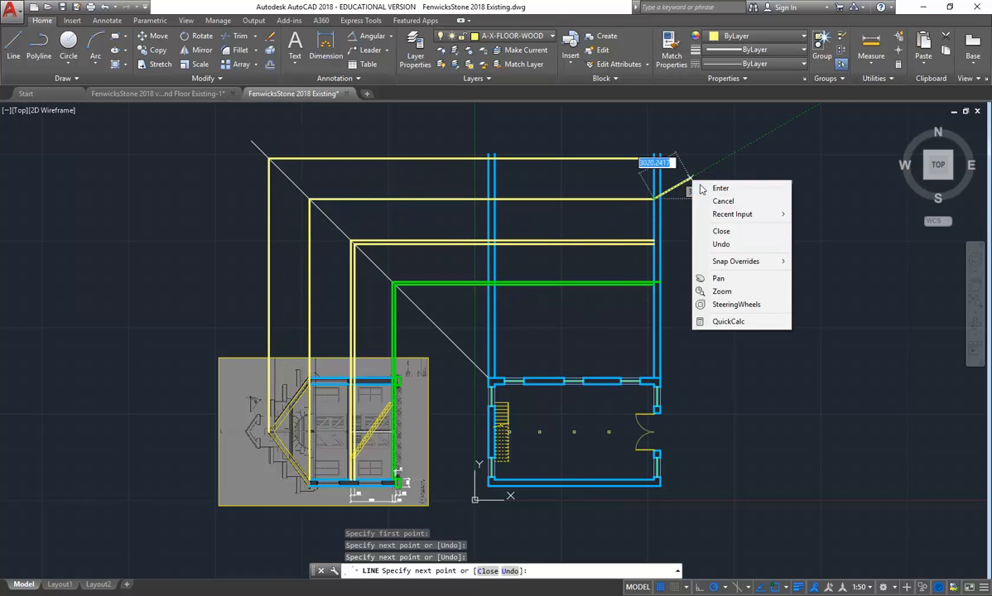
click(710, 189)
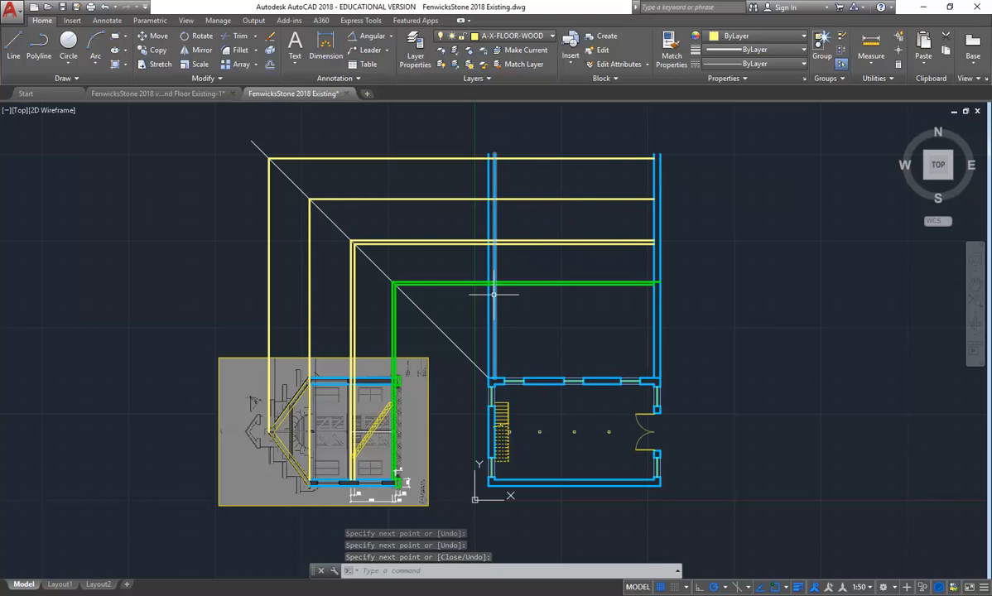
Trim all horizontal floor and roof level lines west of the west wall's inner projection line.
click(225, 36)
click(461, 209)
key(Return)
click(463, 154)
click(451, 286)
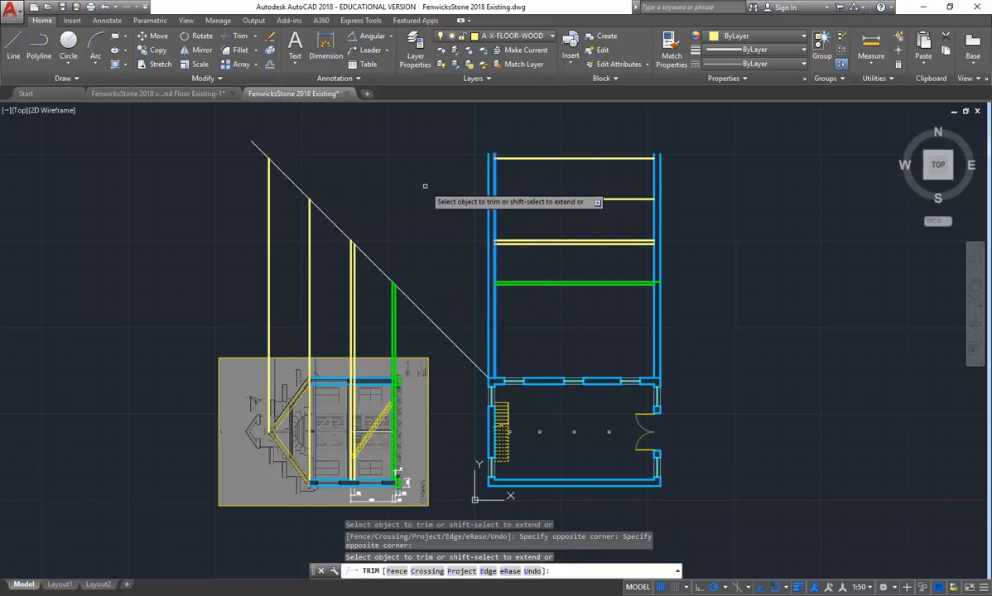
key(Return)
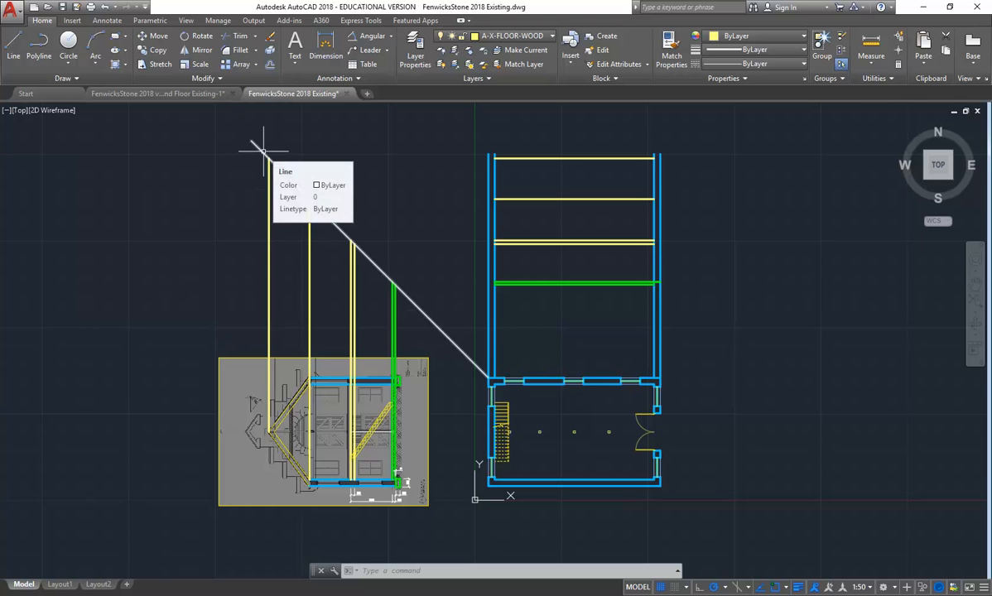
Copy the whole drawn section, with its dimensions but without the reference image, to the empty area east of the projected section.
click(244, 333)
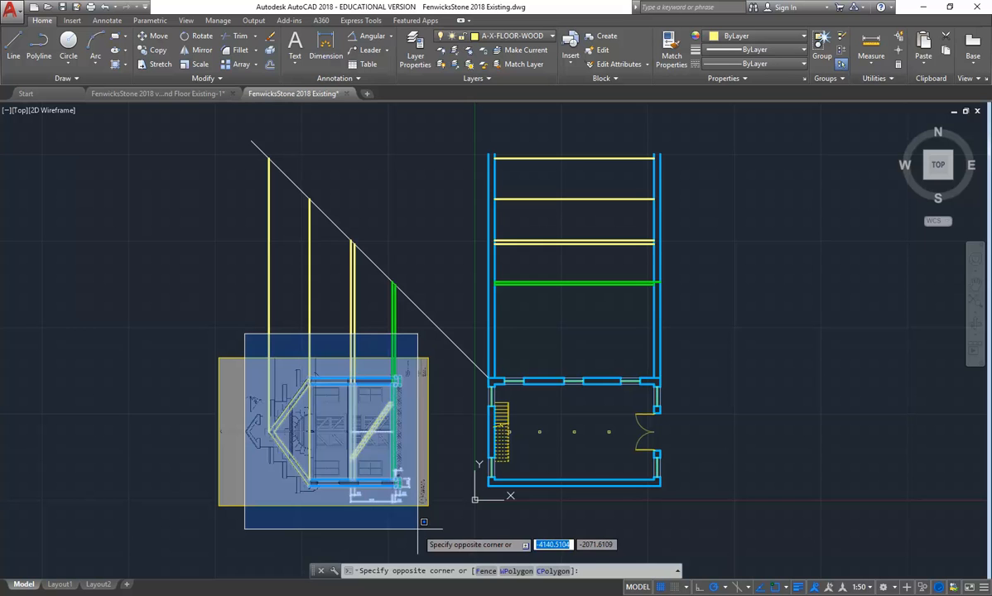
click(418, 528)
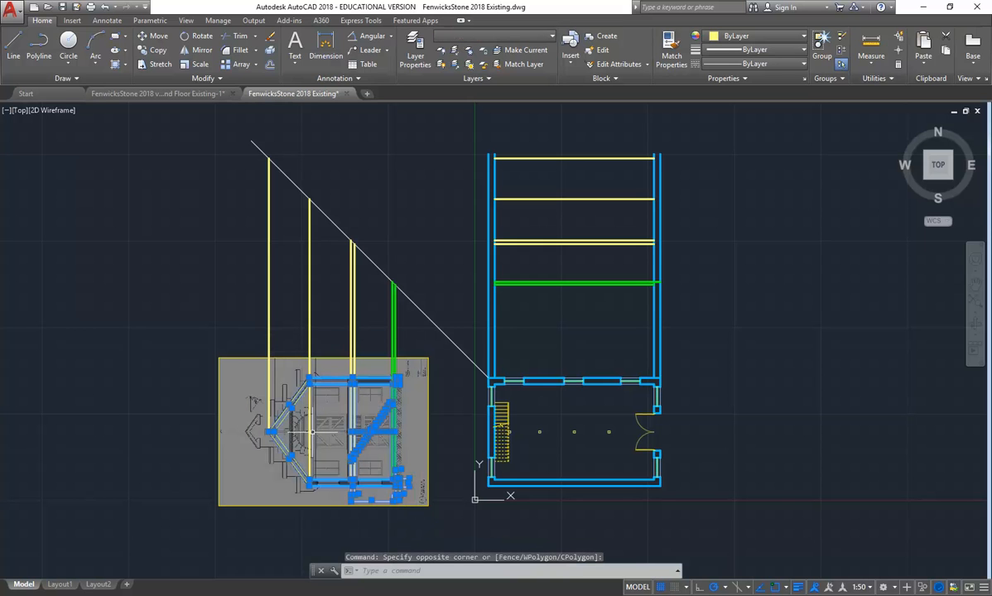
click(155, 50)
click(323, 425)
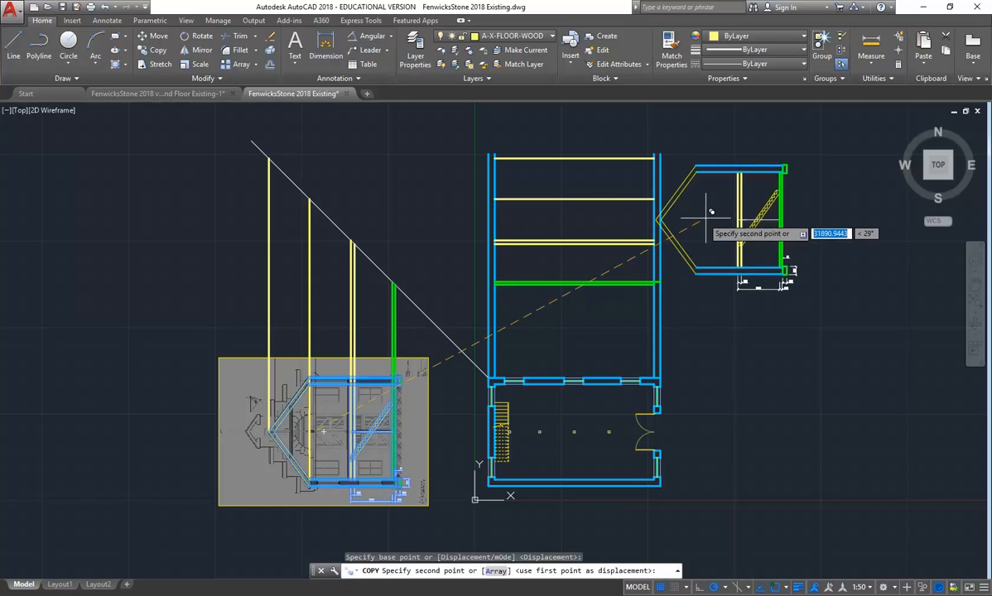
middle_drag(778, 213, 709, 226)
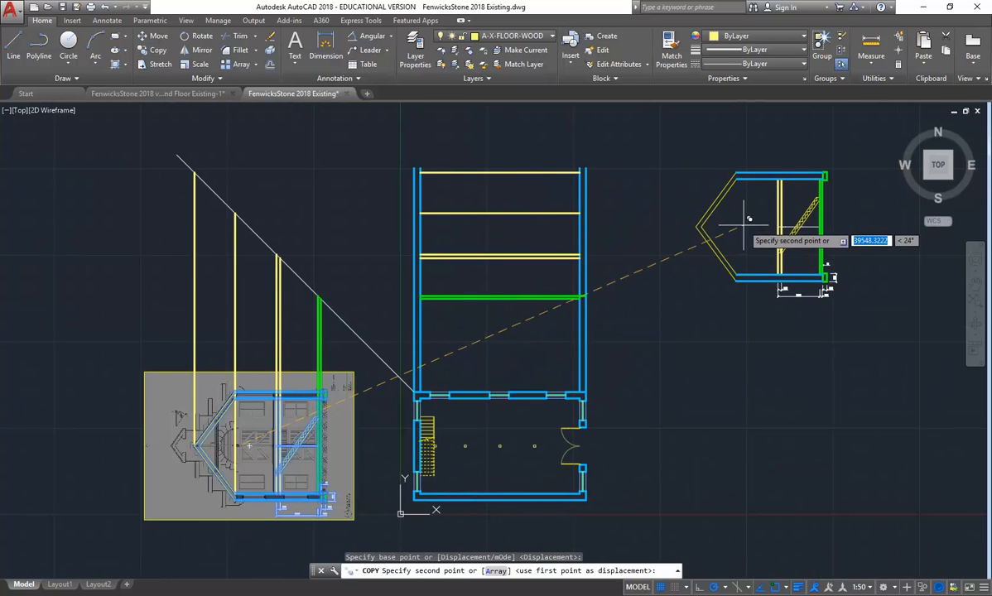
click(766, 222)
right_click(696, 185)
click(722, 190)
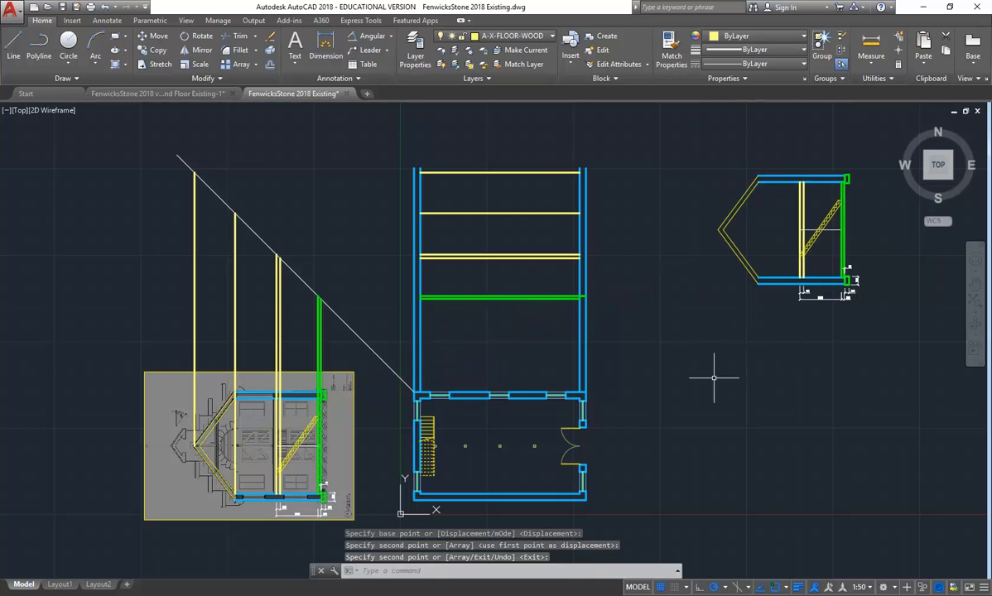
Rotate the copied section 90° clockwise so that its roof ridge points upwards.
click(641, 133)
click(919, 338)
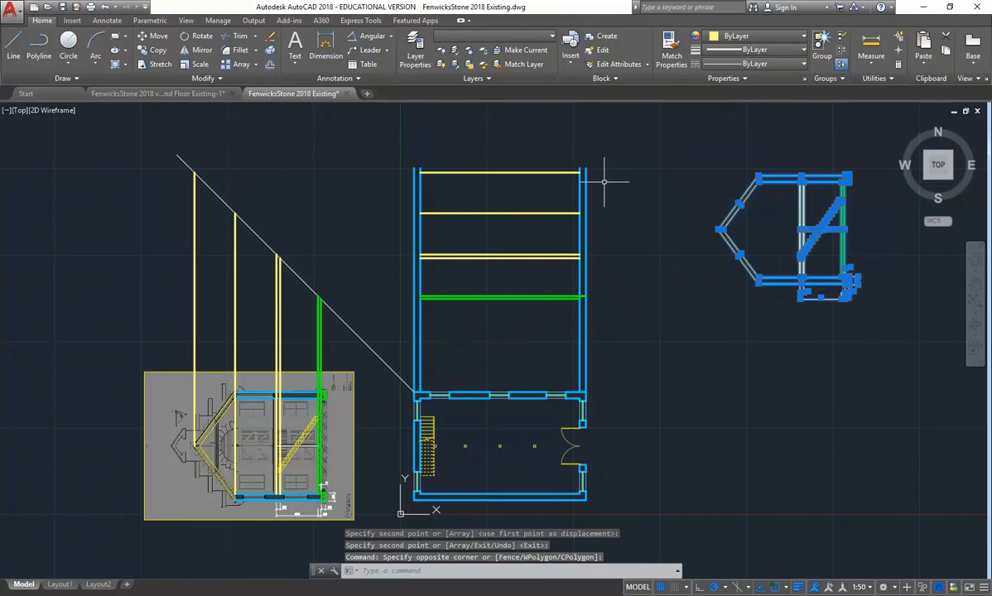
click(197, 38)
click(789, 237)
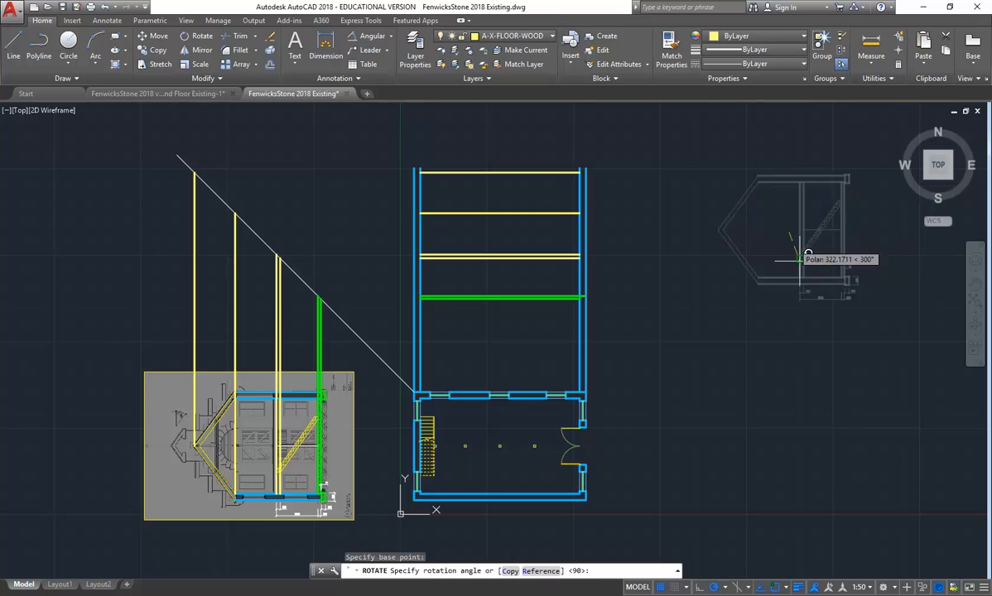
click(791, 356)
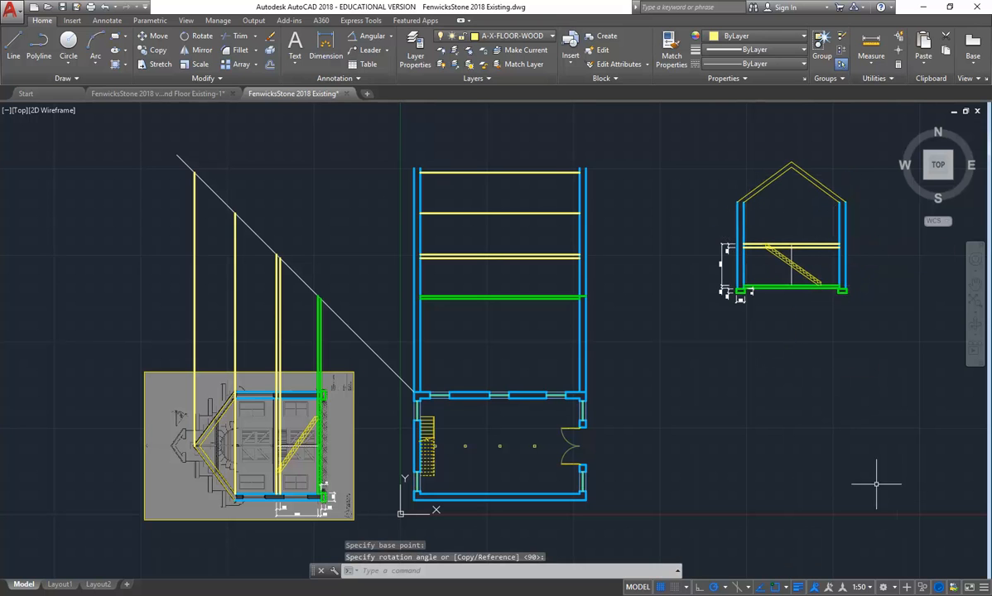
Draw a horizontal line from the ground floor level at the projected section's east wall to beyond the copied section.
click(14, 46)
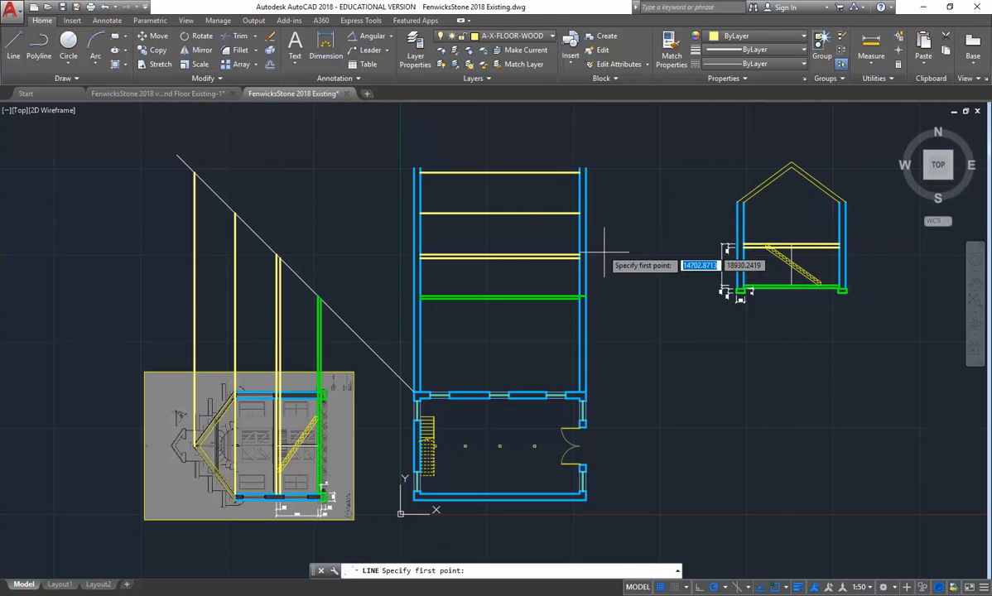
click(586, 295)
right_click(891, 286)
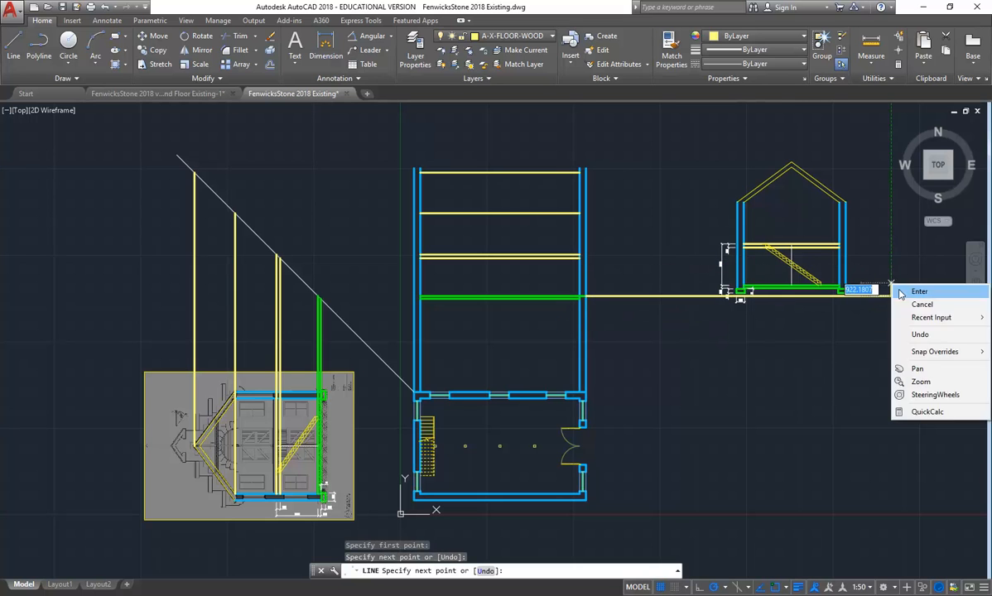
click(911, 292)
Move the upright section vertically so the top of its ground floor slab sits on the horizontal reference line.
click(663, 122)
click(882, 335)
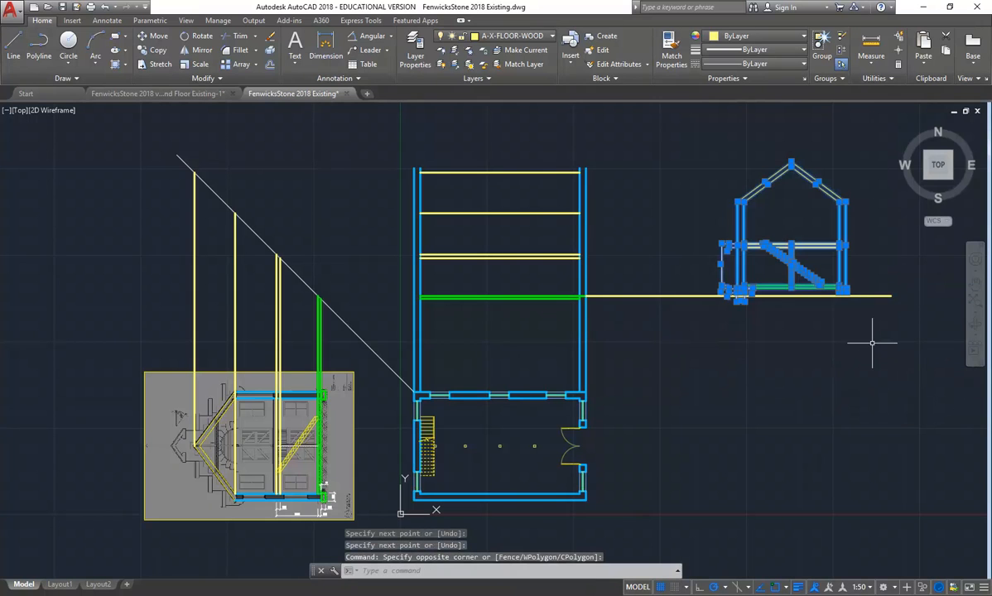
click(147, 37)
scroll(764, 285, up, 6)
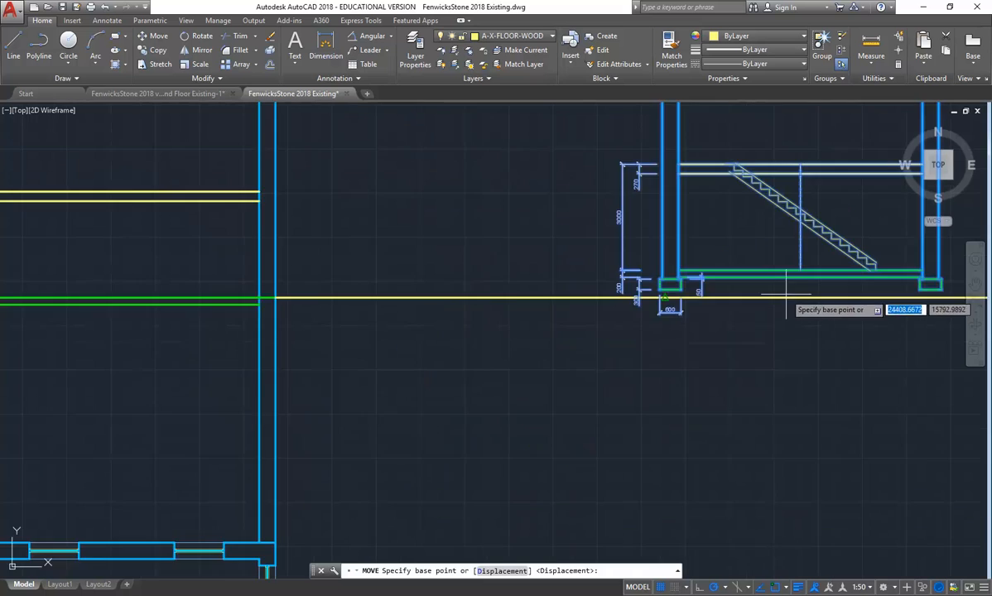
click(776, 269)
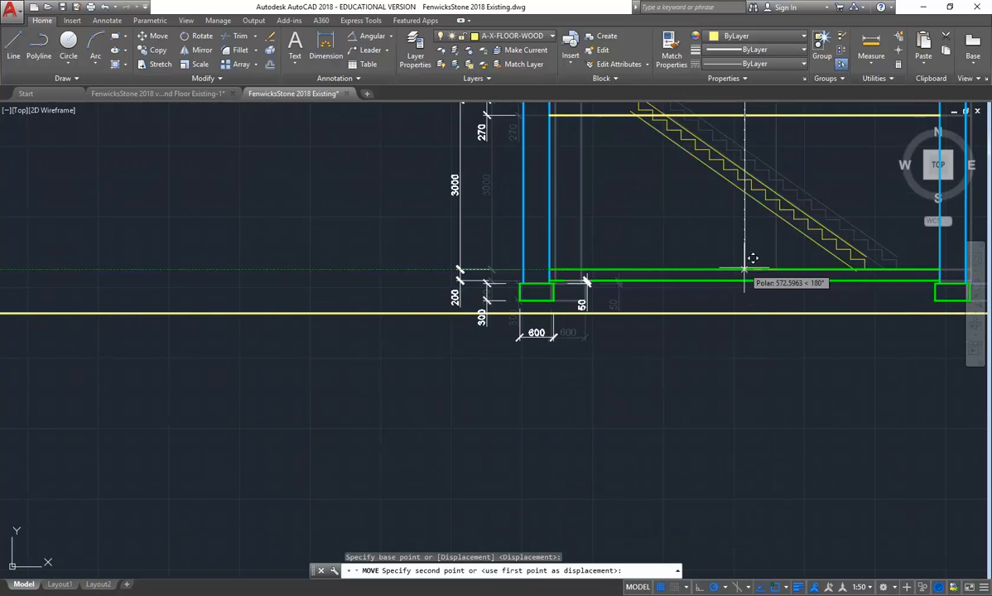
click(774, 313)
scroll(774, 313, down, 6)
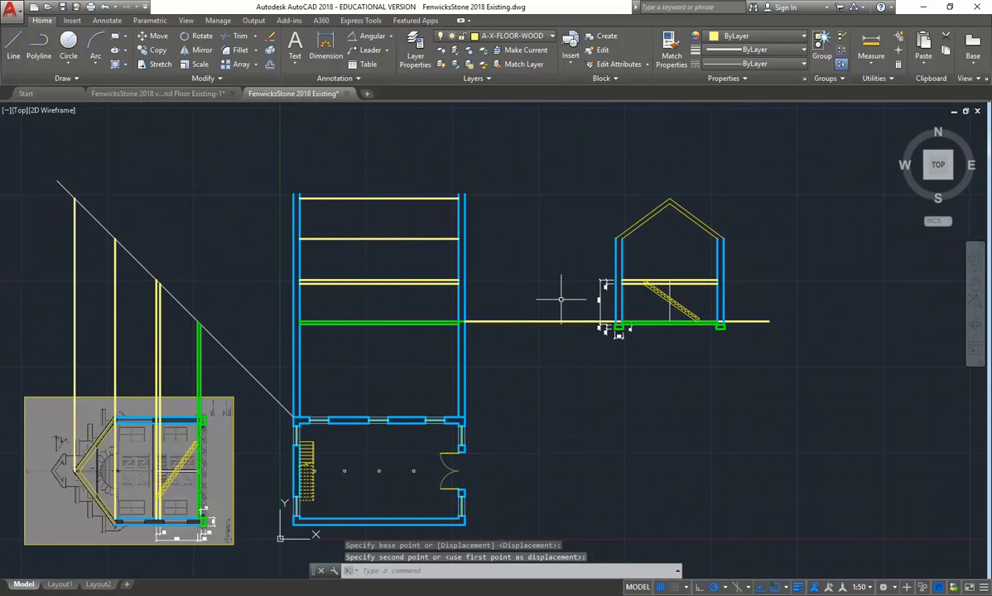
middle_drag(530, 294, 576, 279)
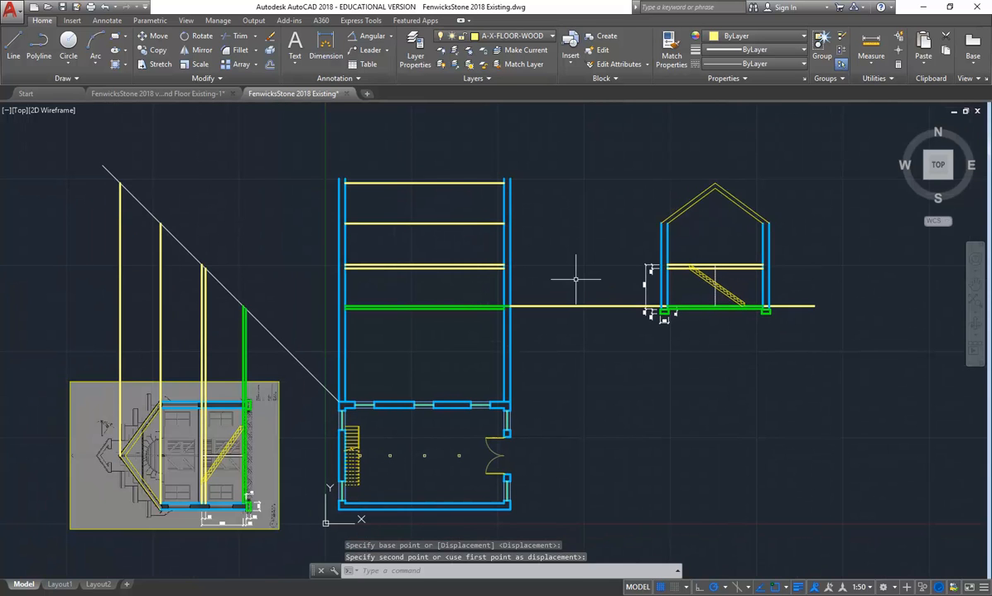
Delete the horizontal reference line between the projected section and the upright section.
click(602, 282)
click(570, 357)
key(Delete)
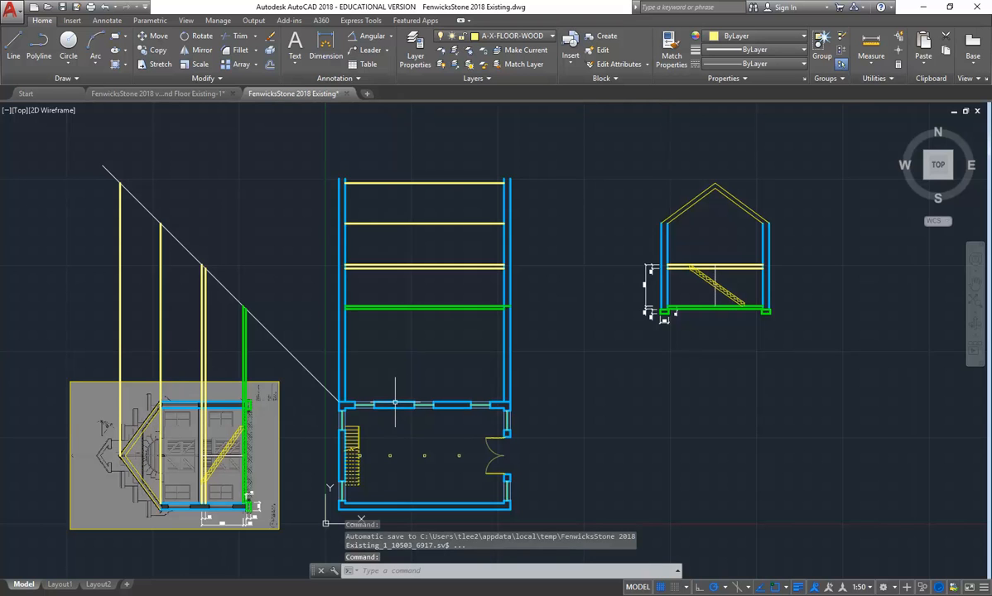
Open Layout1 and examine the sheet's title block and the viewport around the floor plan.
mouse_move(395, 404)
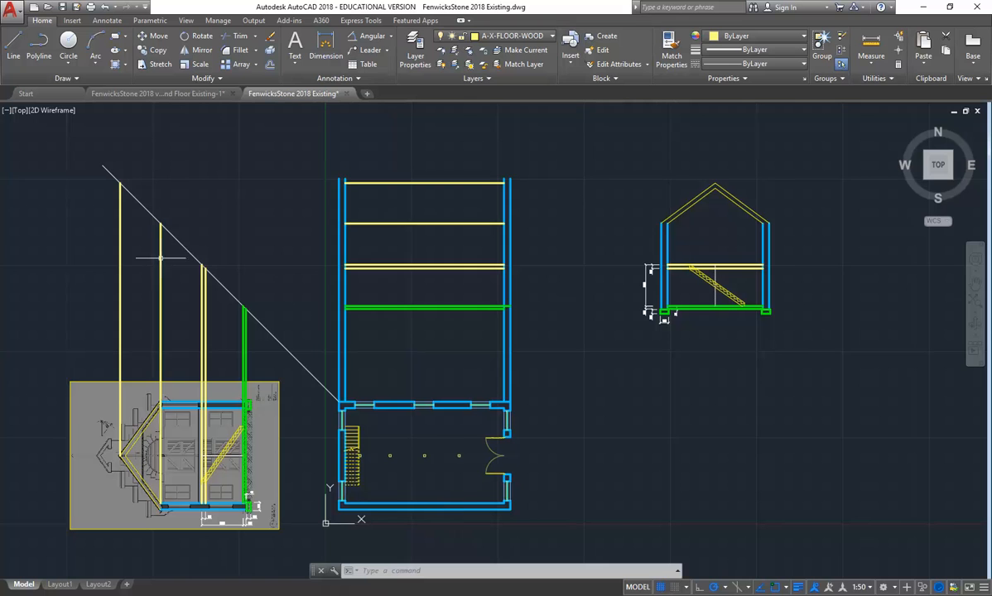
click(60, 585)
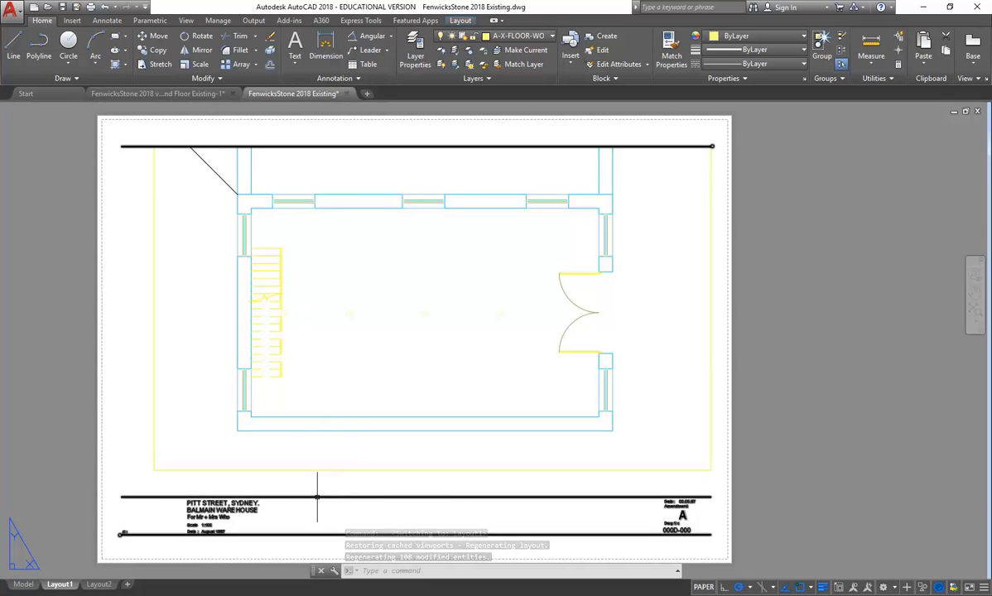
mouse_move(318, 497)
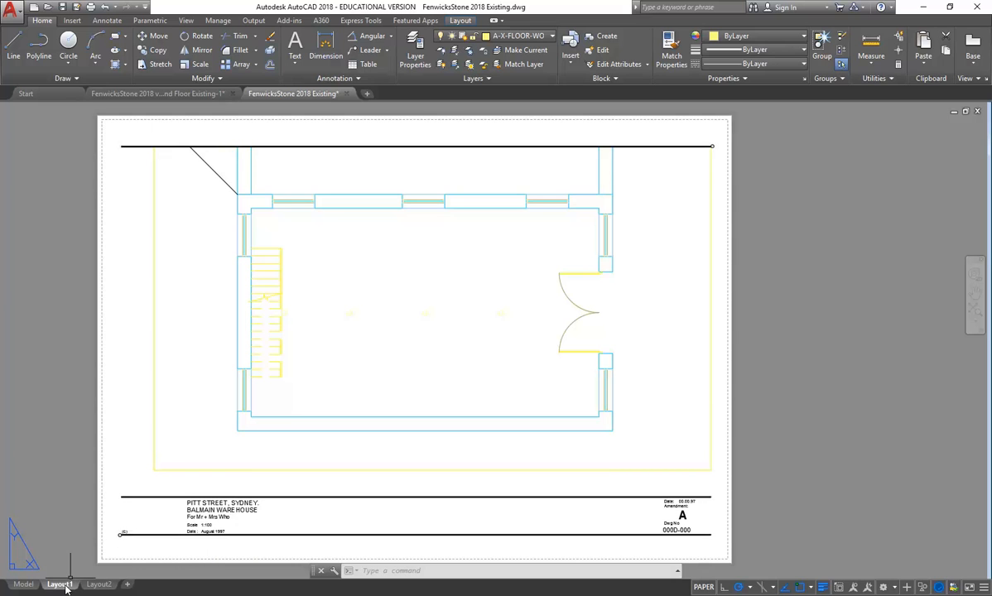
mouse_move(64, 588)
mouse_move(391, 595)
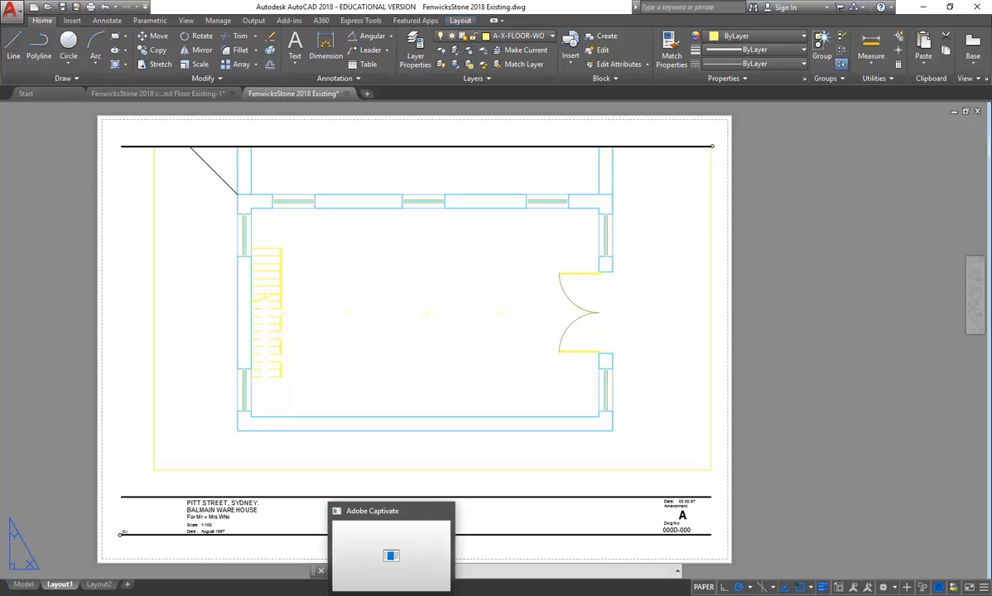
mouse_move(153, 233)
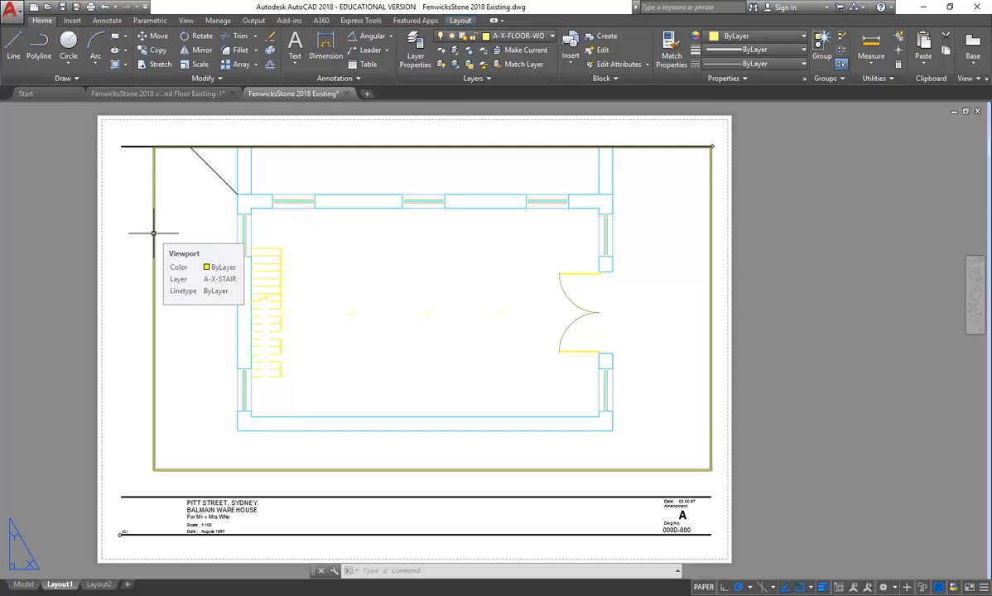
Switch to the assessment guide in Adobe Acrobat Reader and read the drawing requirements on page 4 and the Assessment 1 criteria on page 6.
click(281, 594)
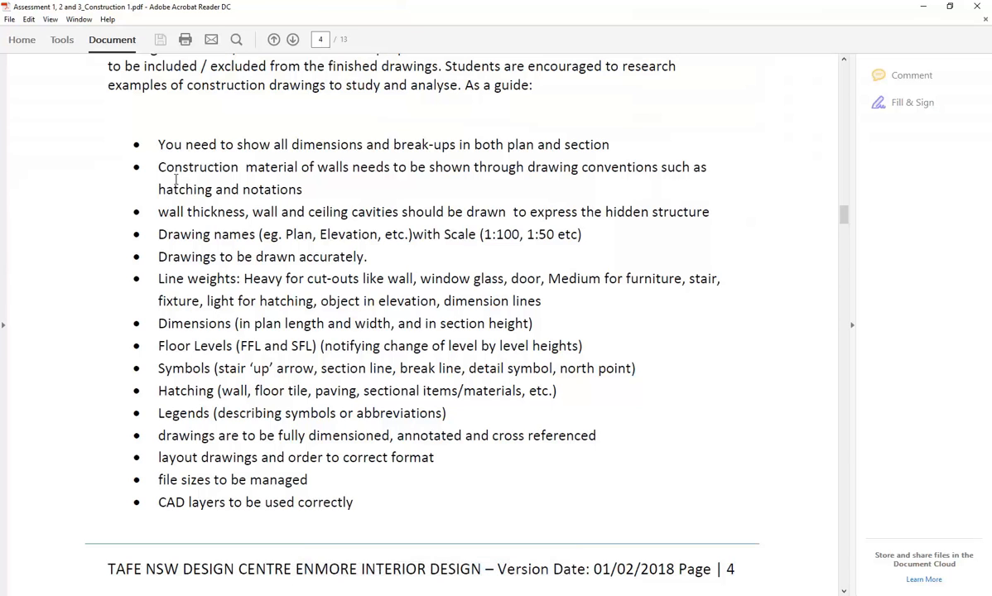
drag(158, 323, 529, 323)
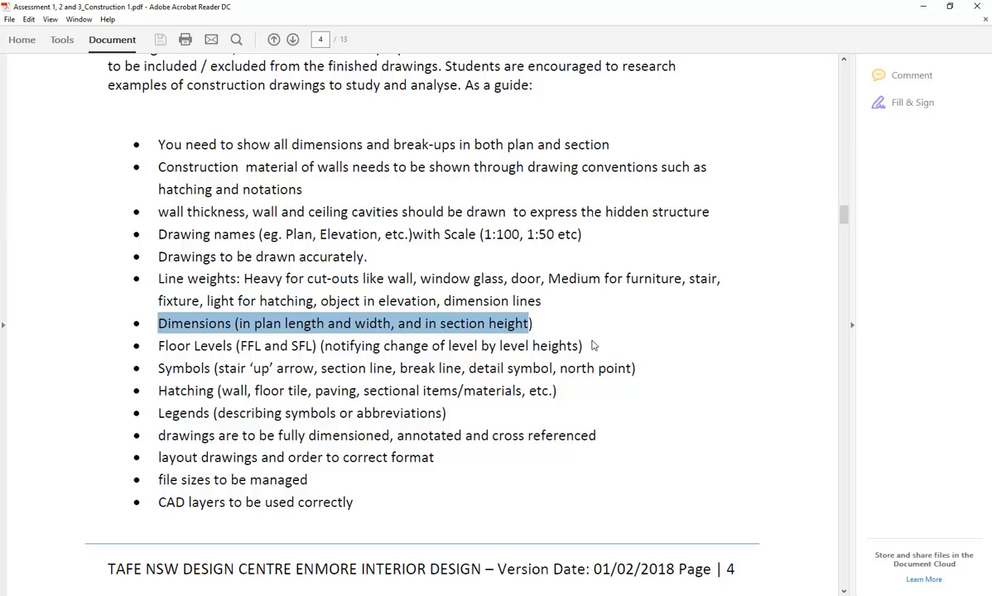
click(152, 282)
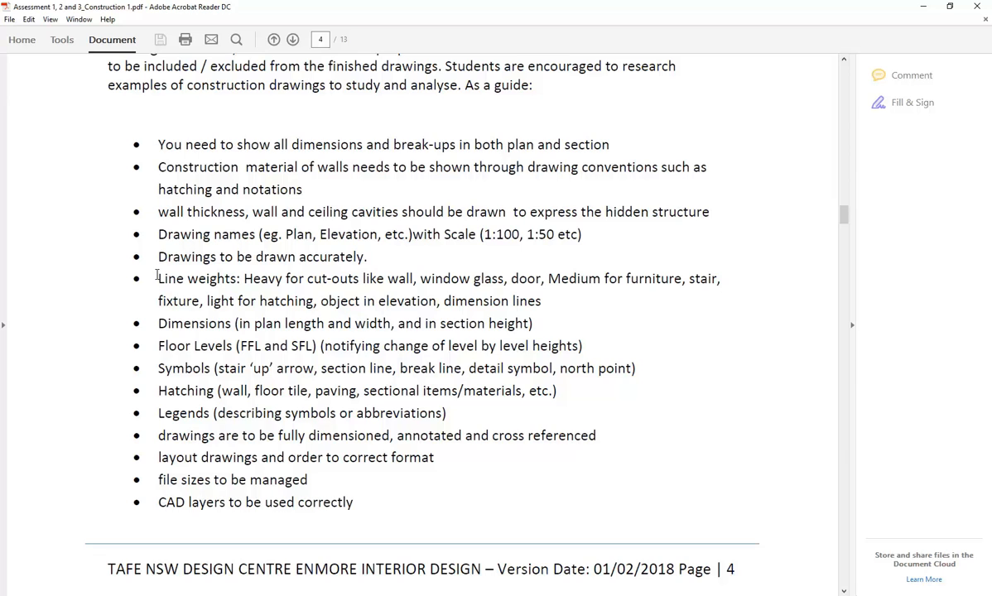
scroll(157, 279, down, 10)
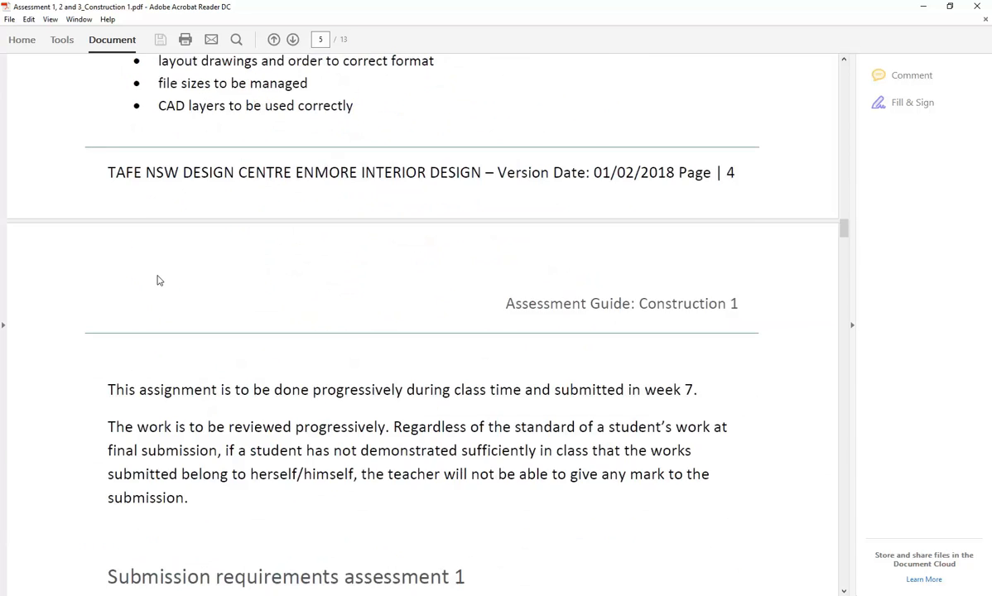
scroll(158, 274, down, 15)
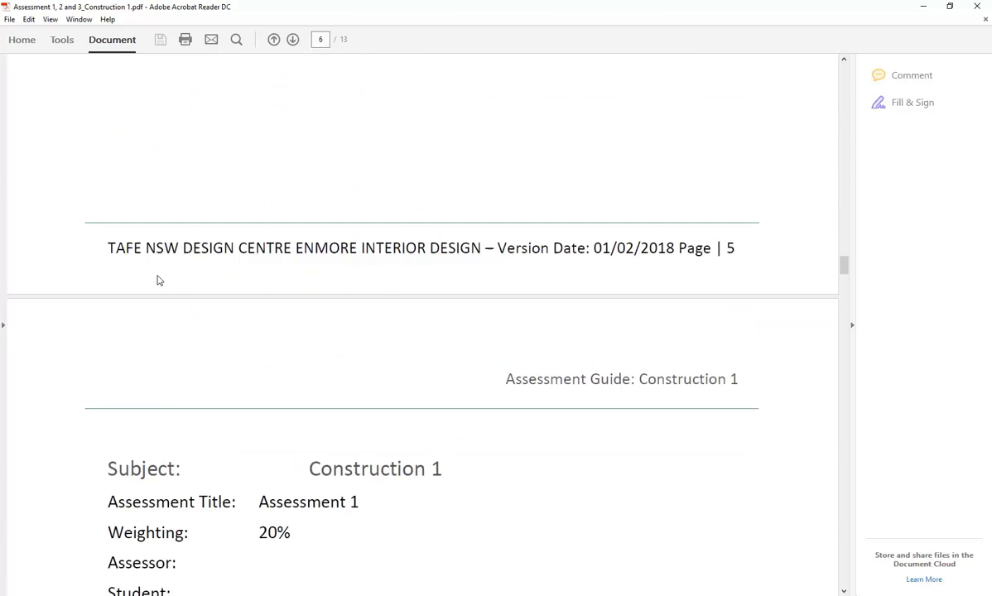
scroll(157, 274, down, 5)
scroll(157, 275, up, 1)
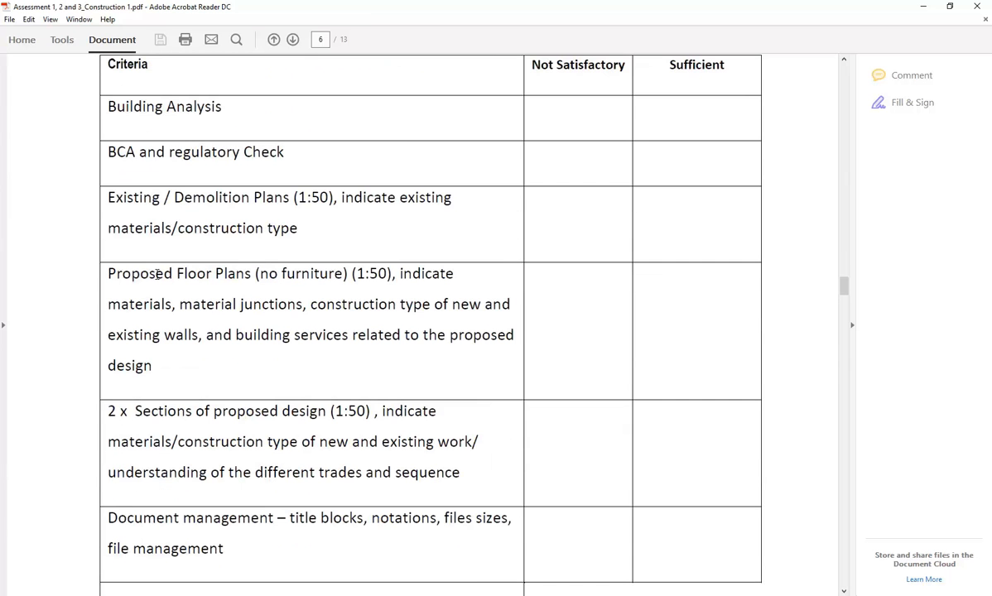